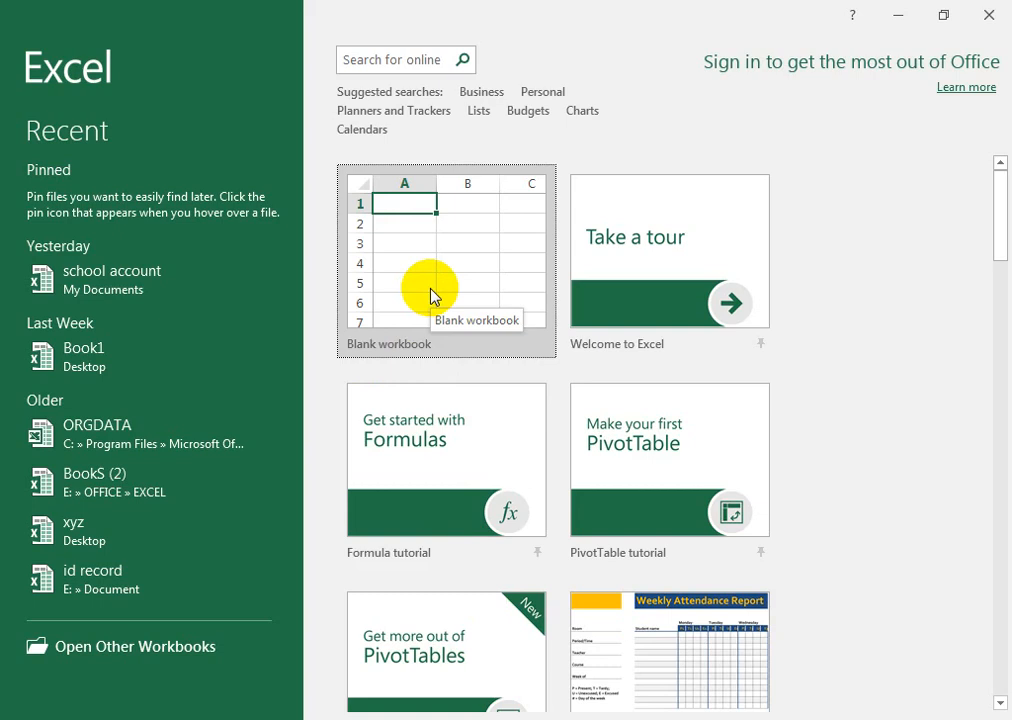
Create a blank workbook and add three more worksheets to it.
left_click(430, 289)
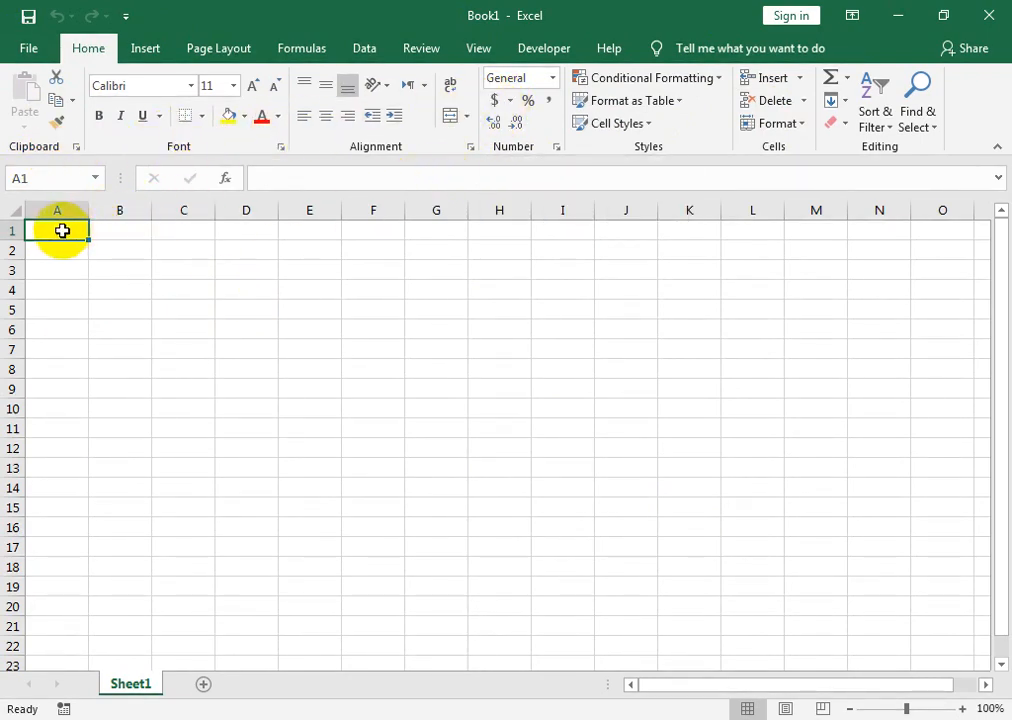
left_click(125, 294)
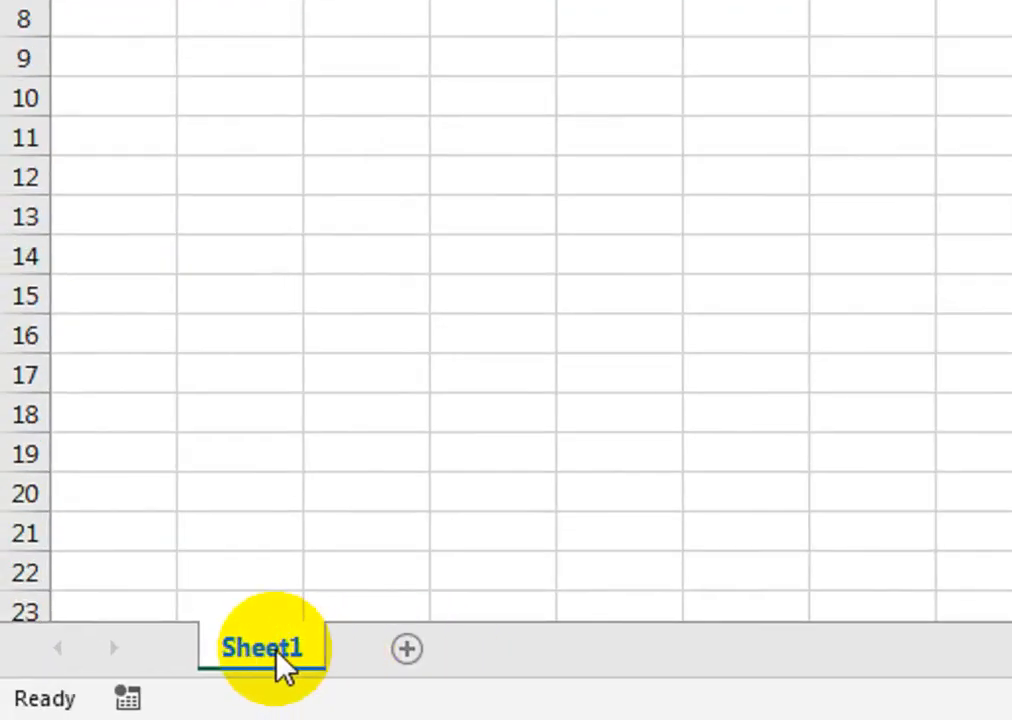
left_click(404, 652)
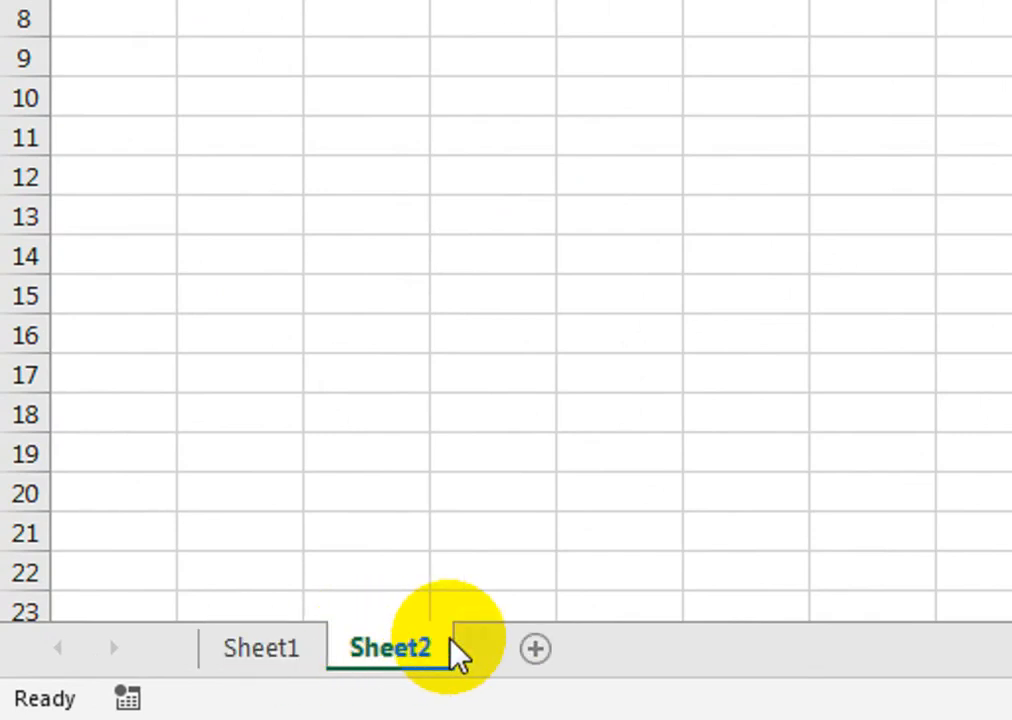
key("shift+F11")
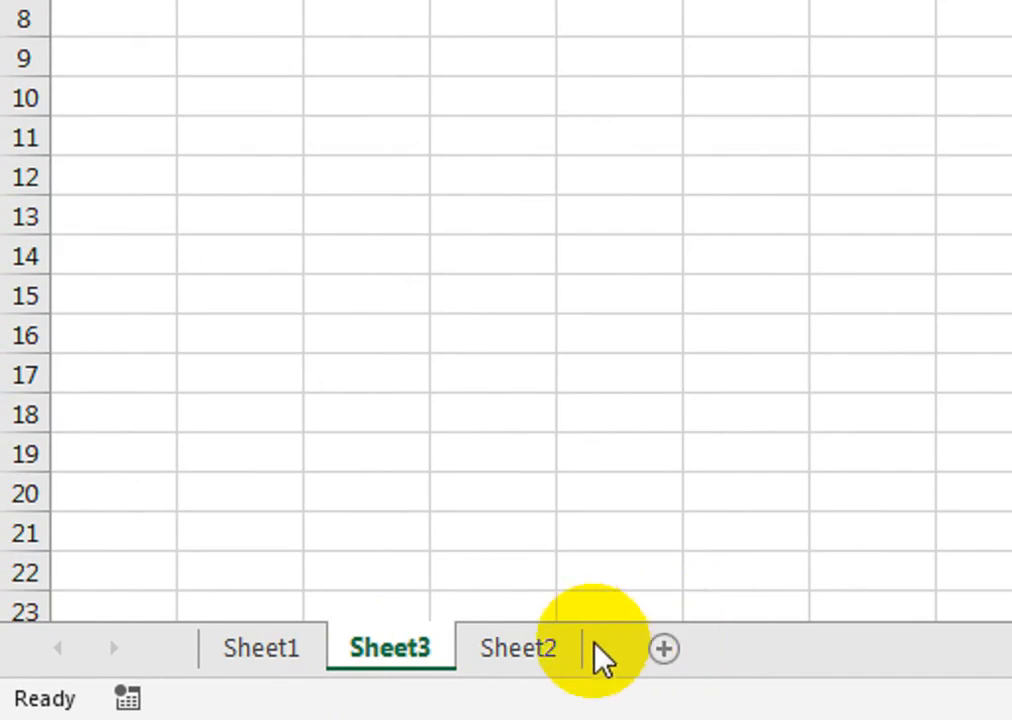
left_click(666, 654)
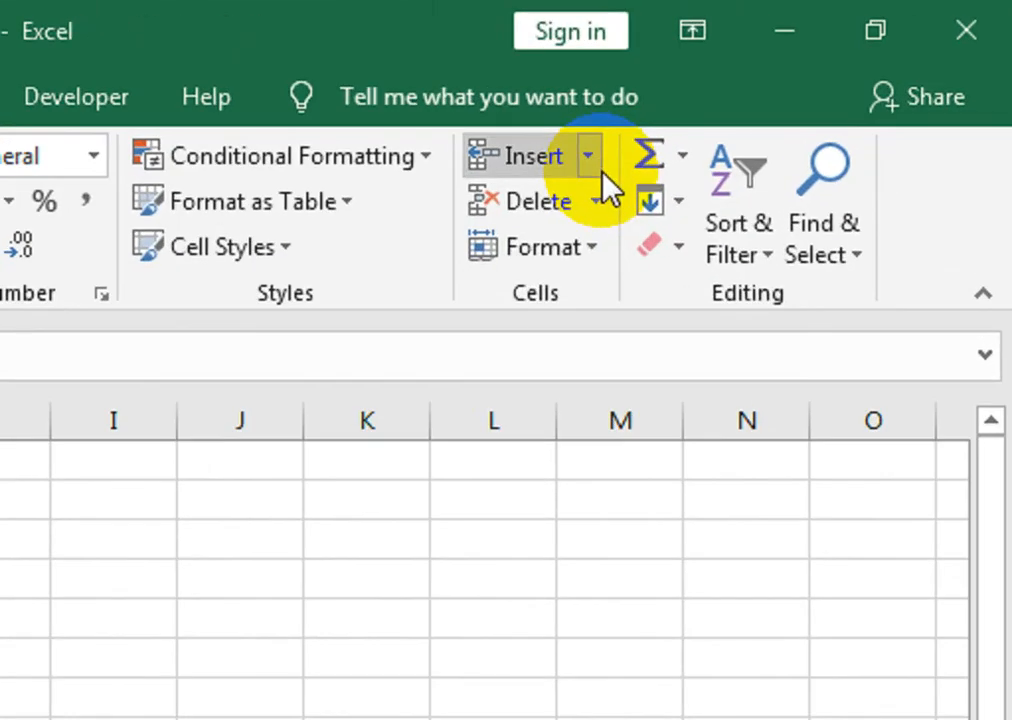
left_click(800, 79)
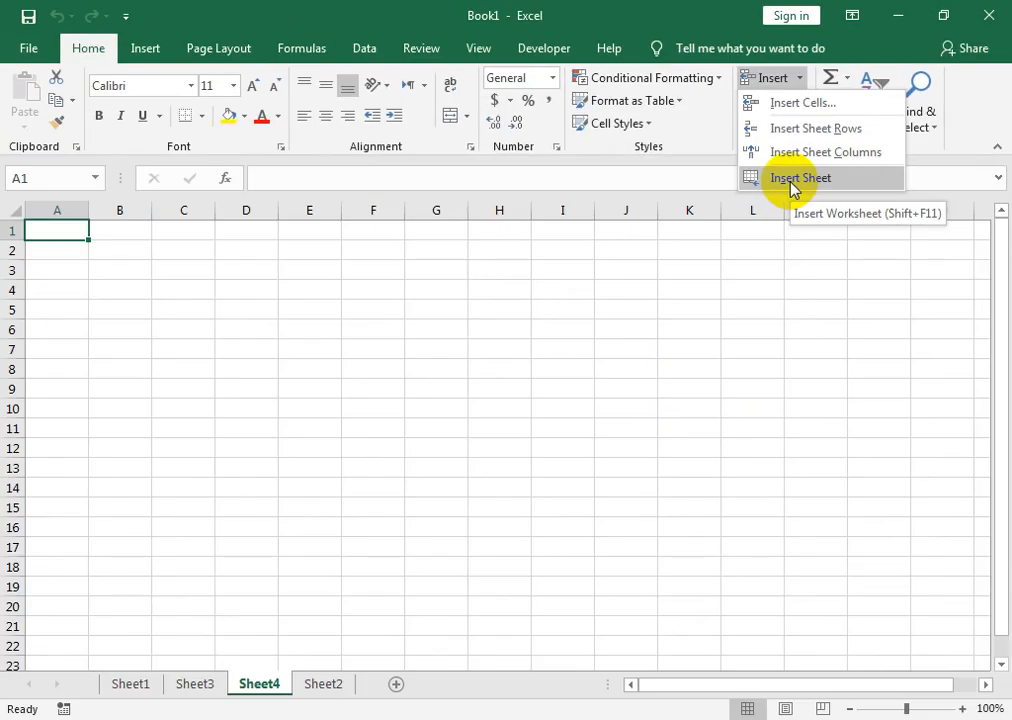
left_click(689, 137)
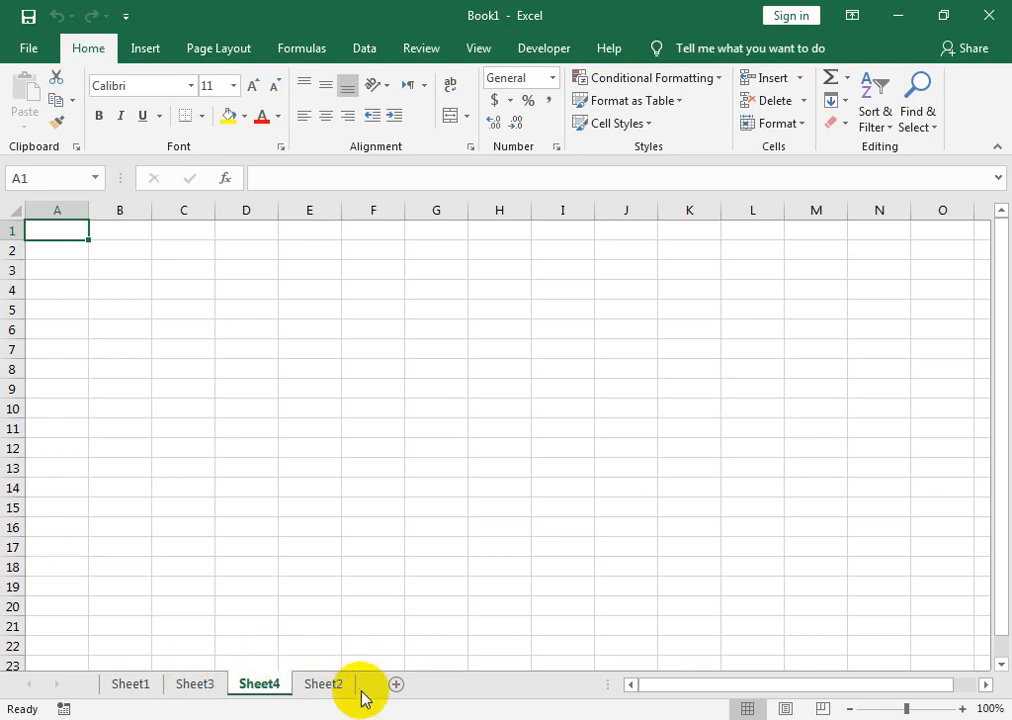
Move Sheet2 so that it sits directly after Sheet1 and before Sheet3.
left_click_drag(321, 688, 203, 693)
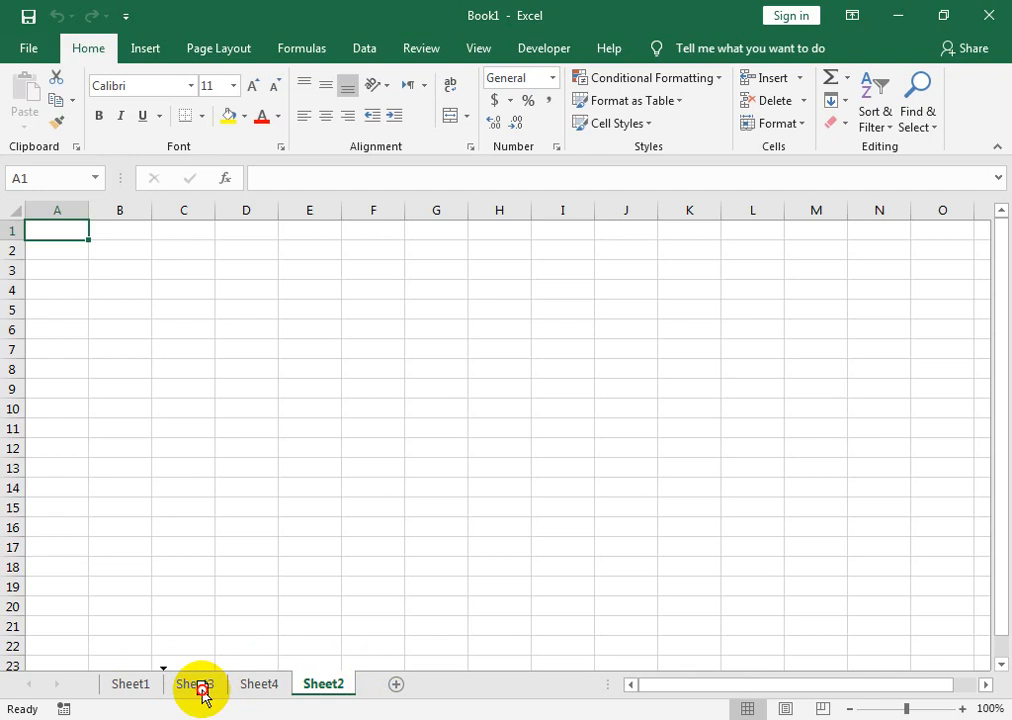
mouse_move(203, 693)
left_mouse_down()
mouse_move(212, 692)
mouse_move(203, 697)
left_mouse_up()
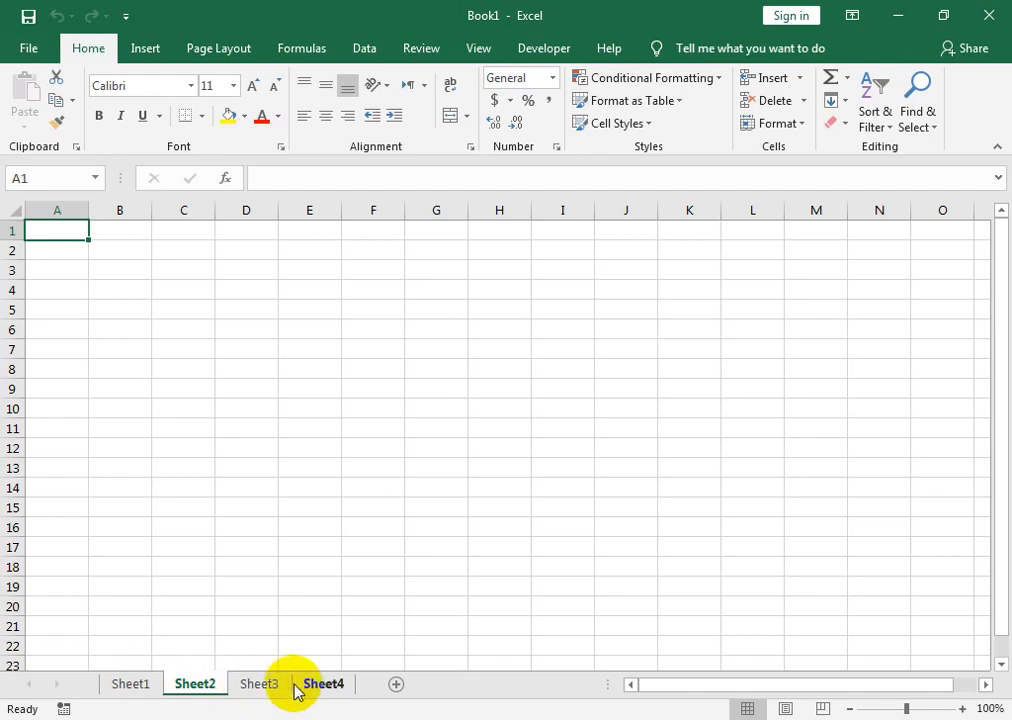
right_click(211, 694)
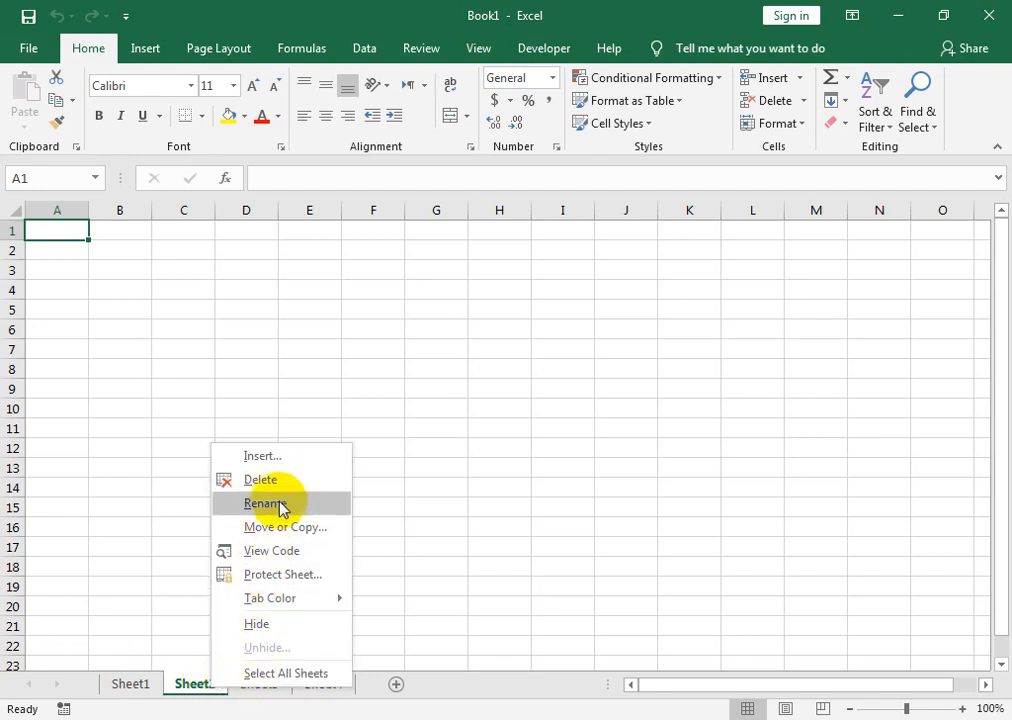
Rename the Sheet1 worksheet as "7-apr".
left_click(130, 690)
right_click(131, 688)
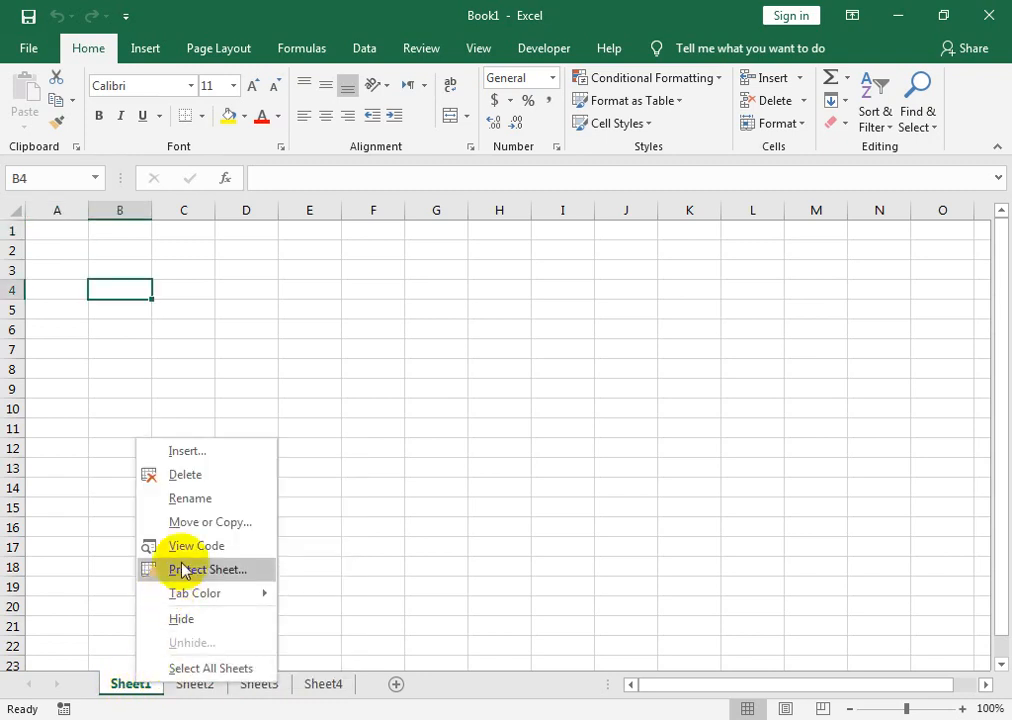
left_click(202, 494)
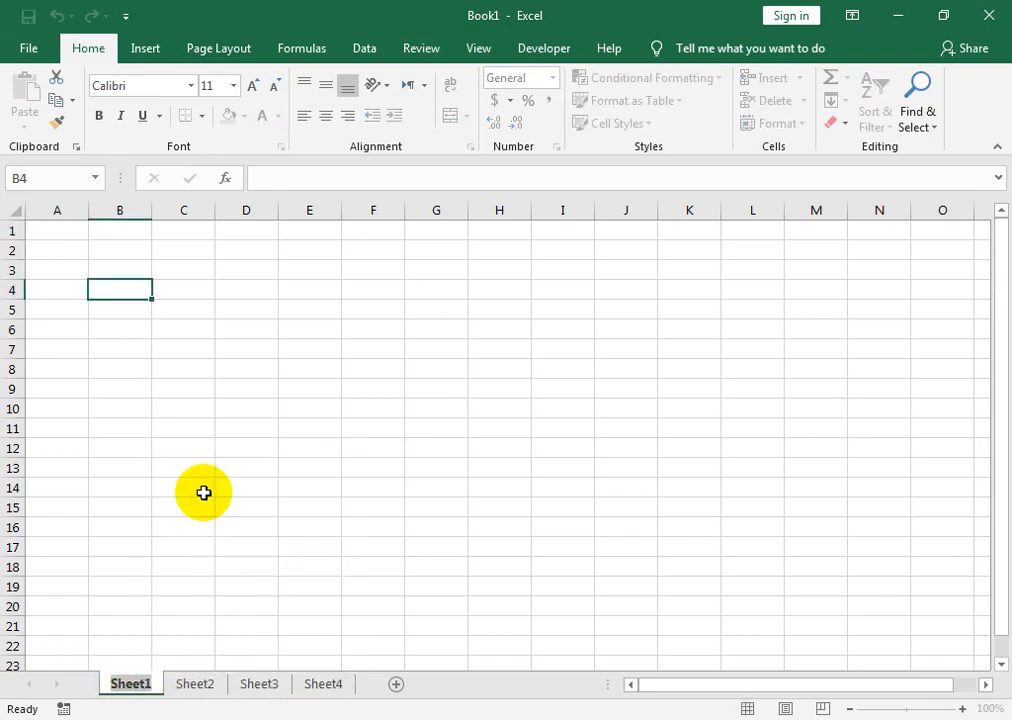
type("-apr")
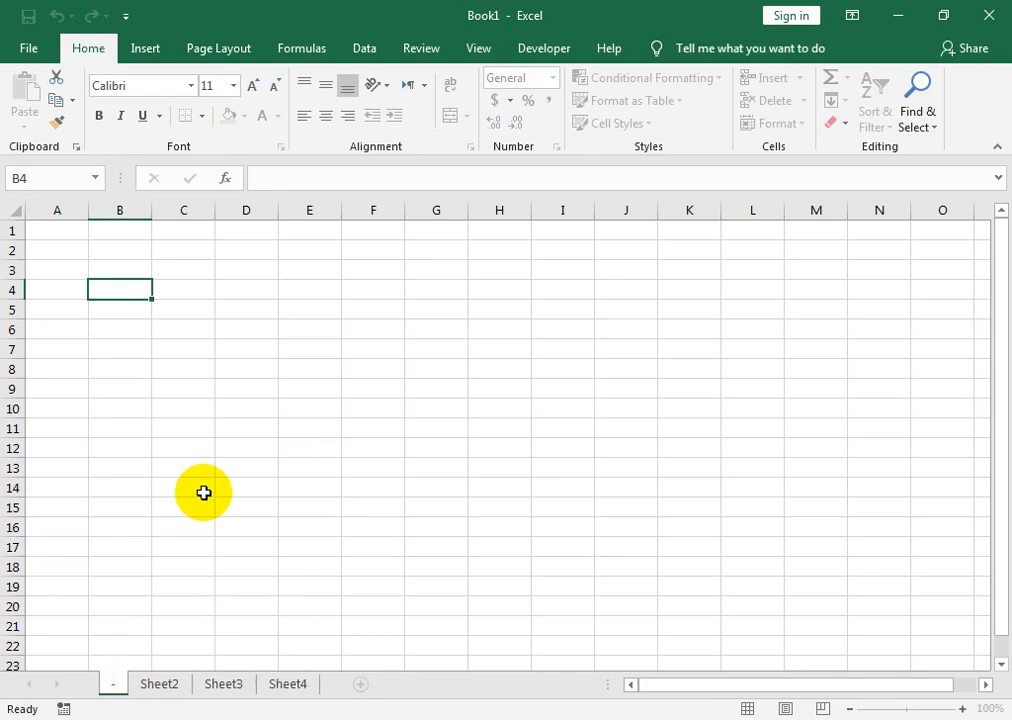
key("BackSpace")
key("BackSpace")
key("BackSpace")
key("BackSpace")
type("7-a")
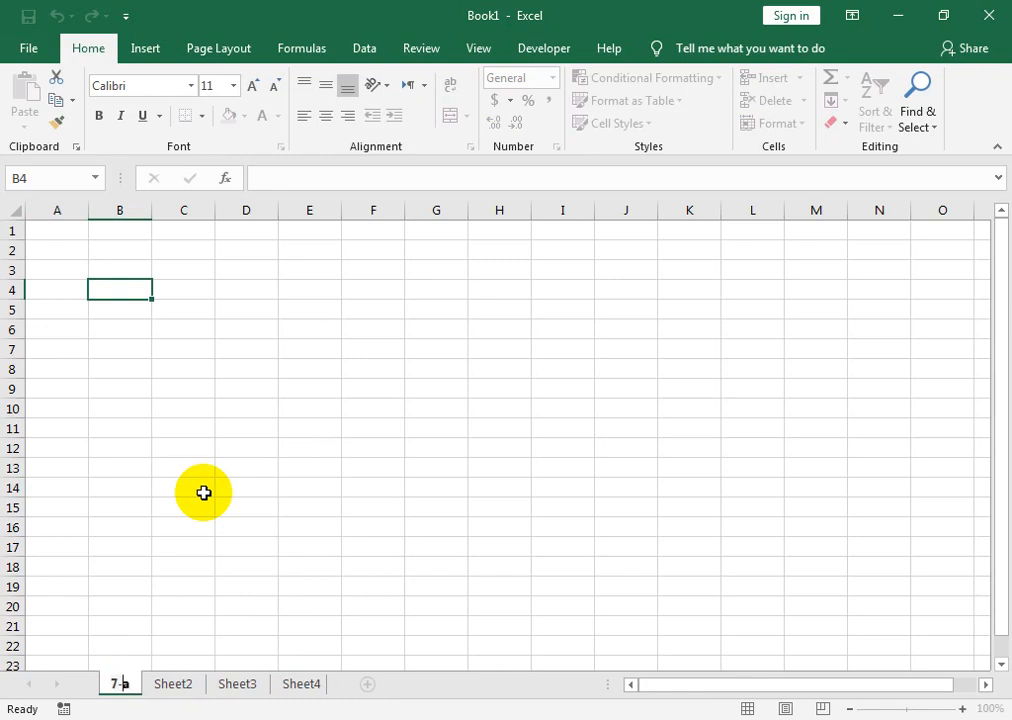
type("pr")
left_click(180, 541)
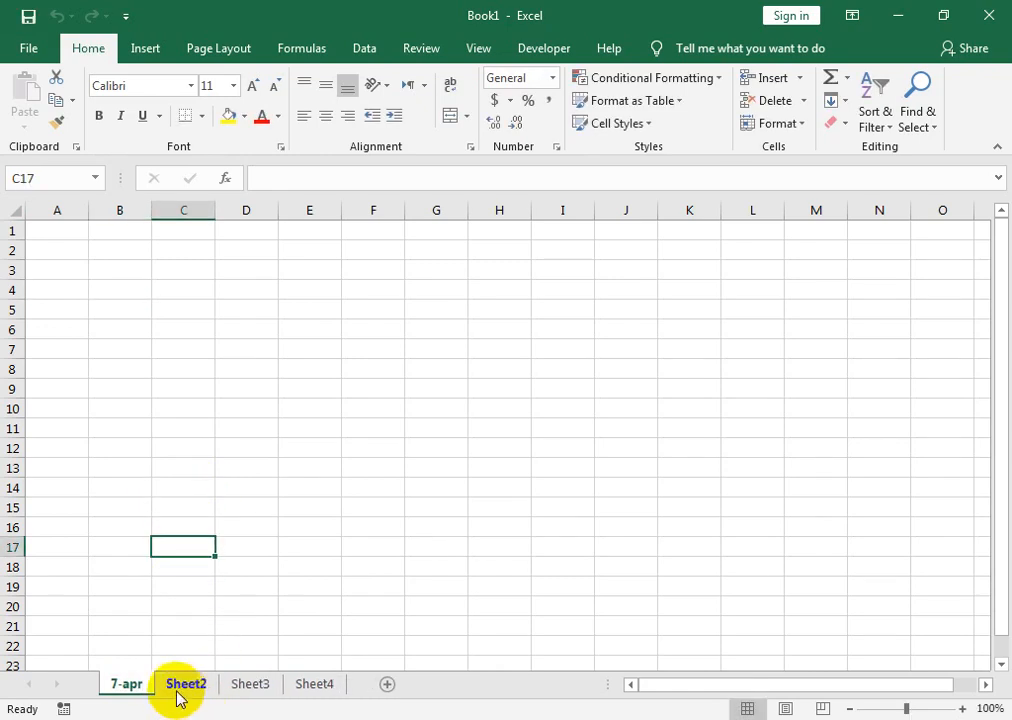
Rename the Sheet2 worksheet as "8-apr".
left_click(180, 690)
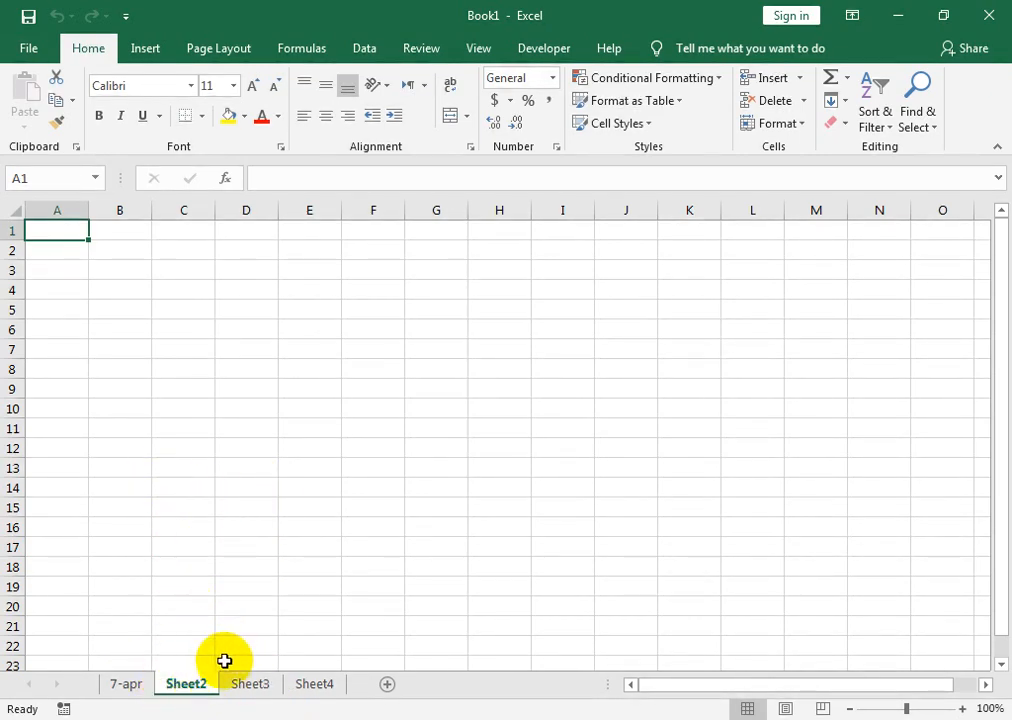
right_click(191, 691)
left_click(241, 505)
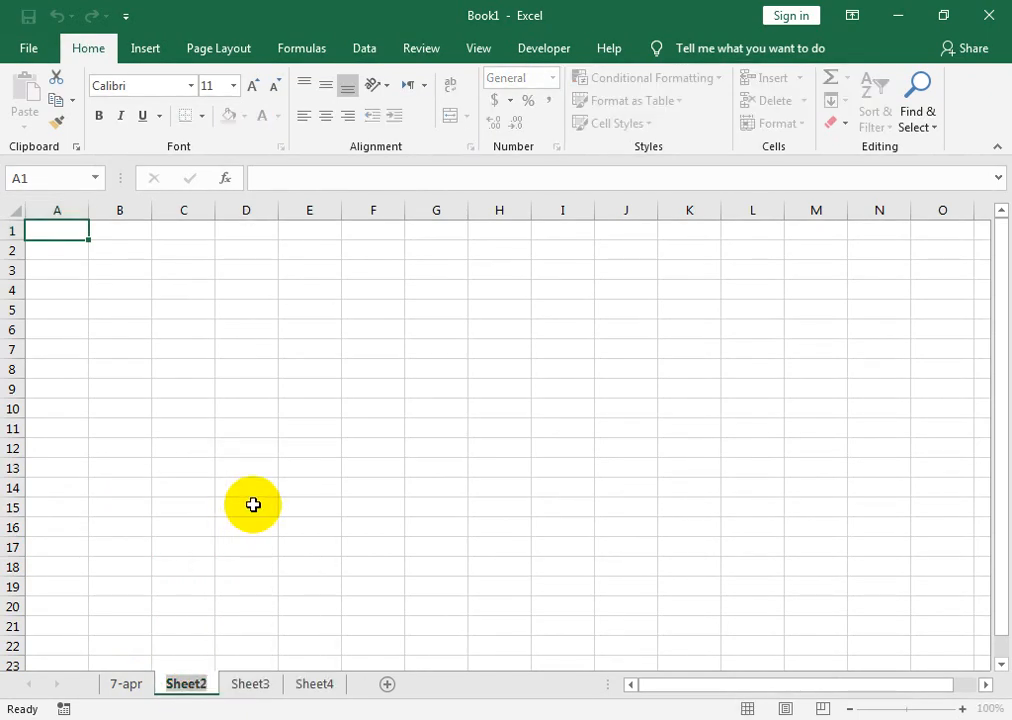
type("8-apr")
key("Return")
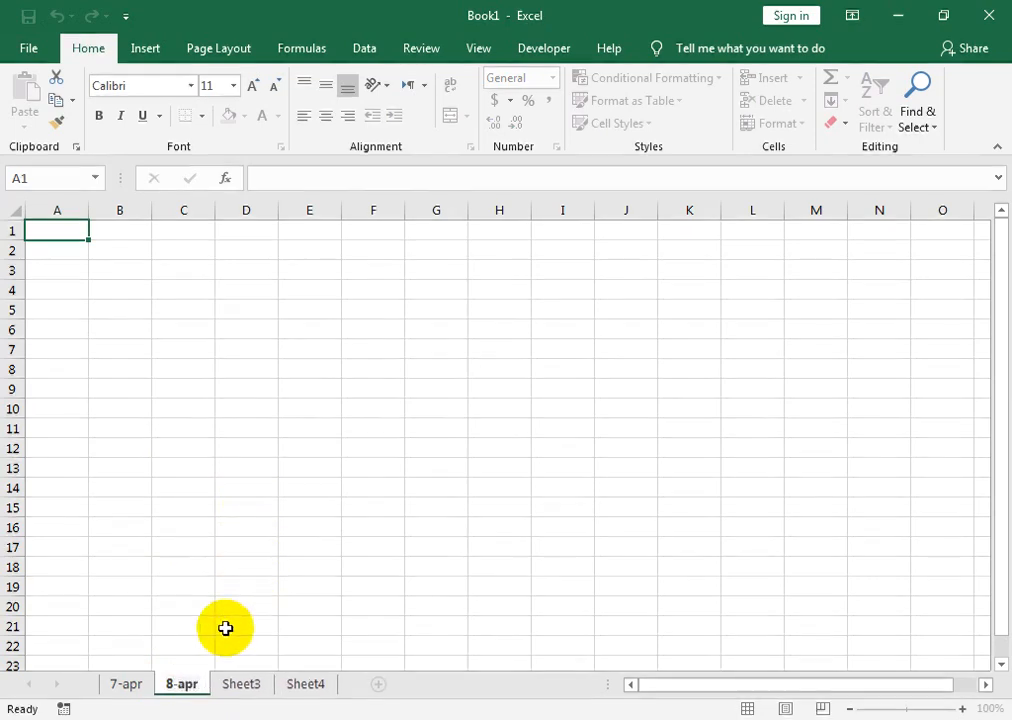
left_click(255, 630)
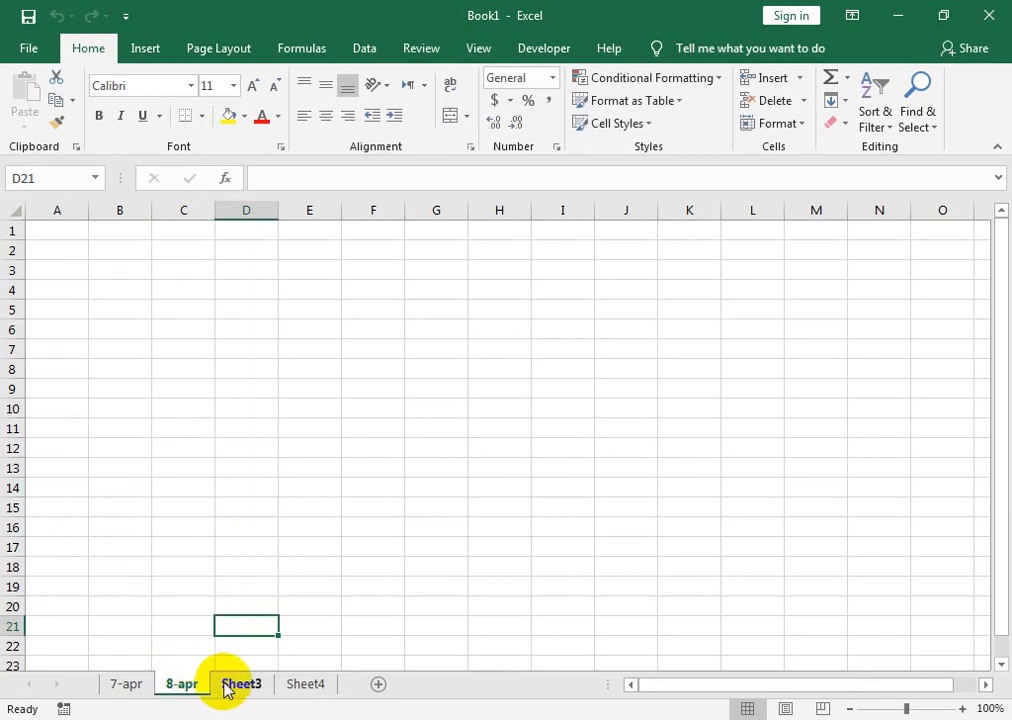
Rename the Sheet3 worksheet as "Stock".
left_click(224, 688)
right_click(226, 688)
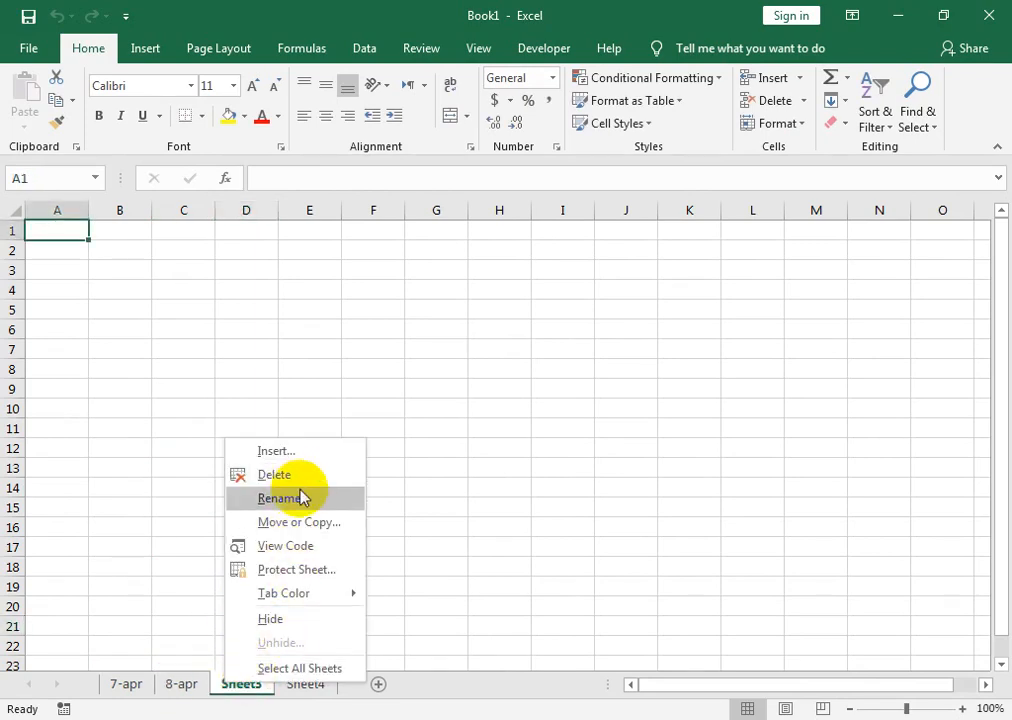
left_click(282, 498)
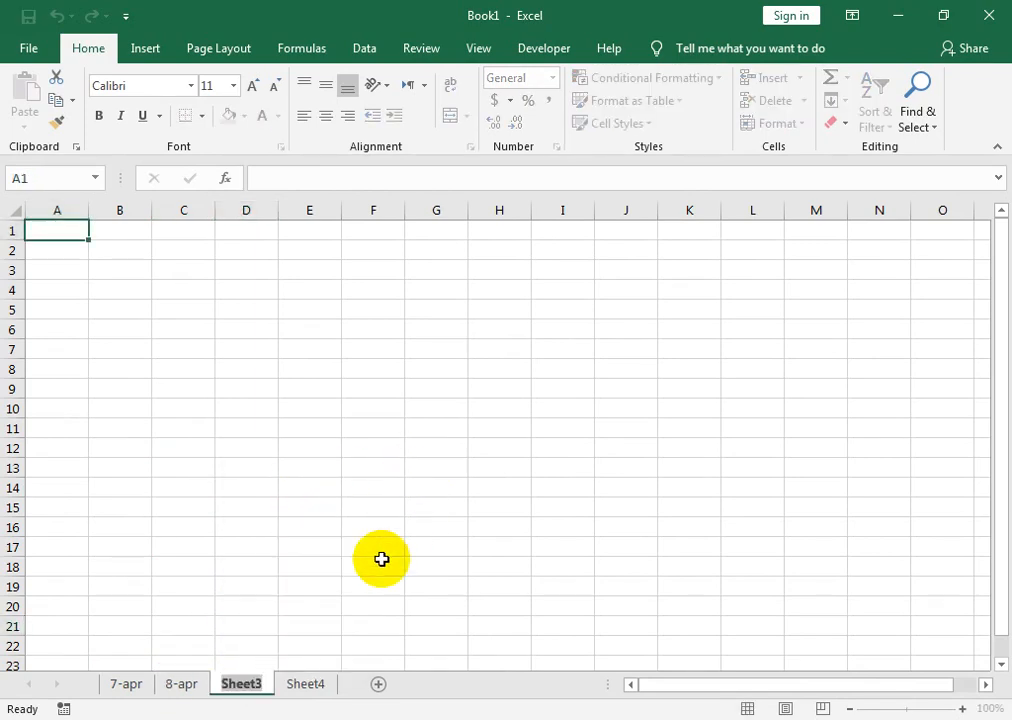
type("Stock")
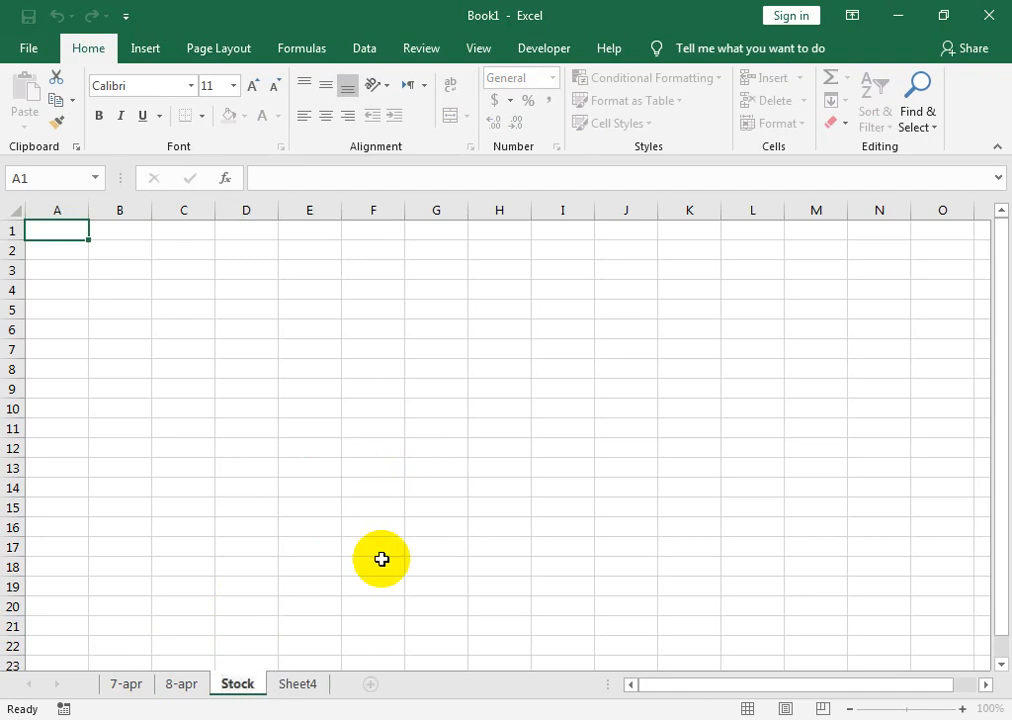
Rename the Sheet4 worksheet as "General Ladger".
left_click(300, 684)
right_click(305, 684)
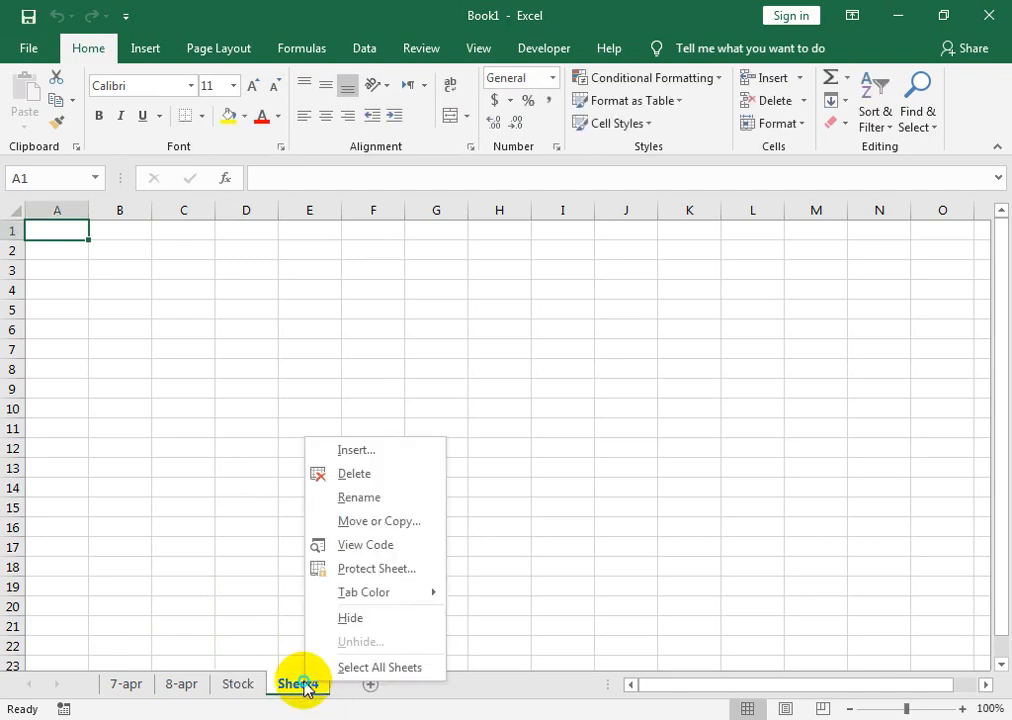
left_click(340, 499)
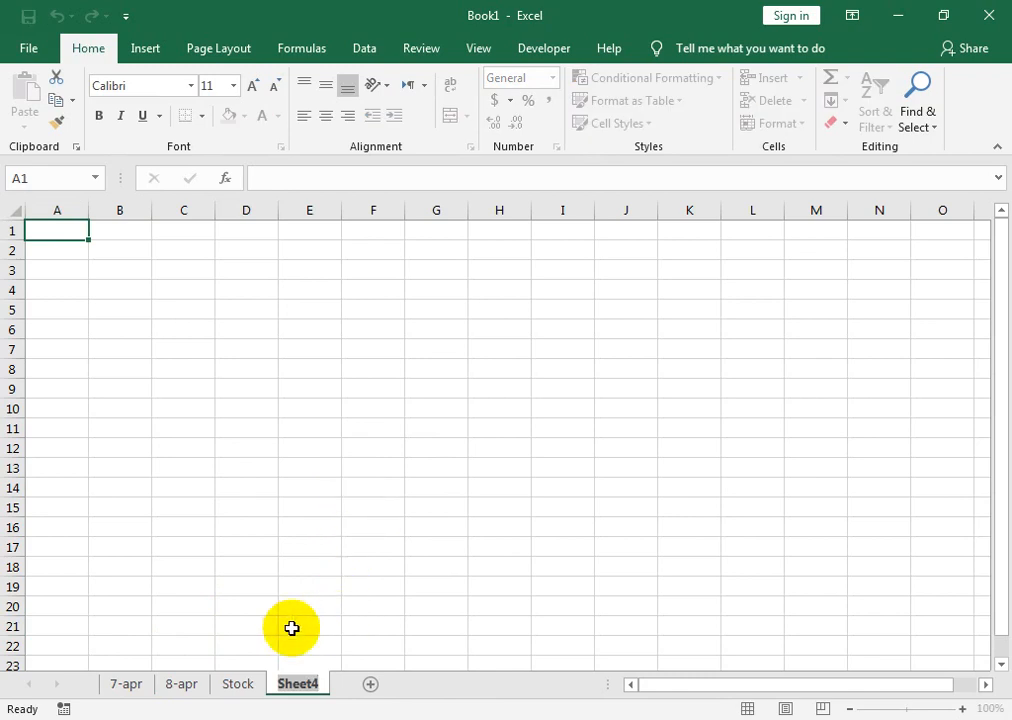
key("Return")
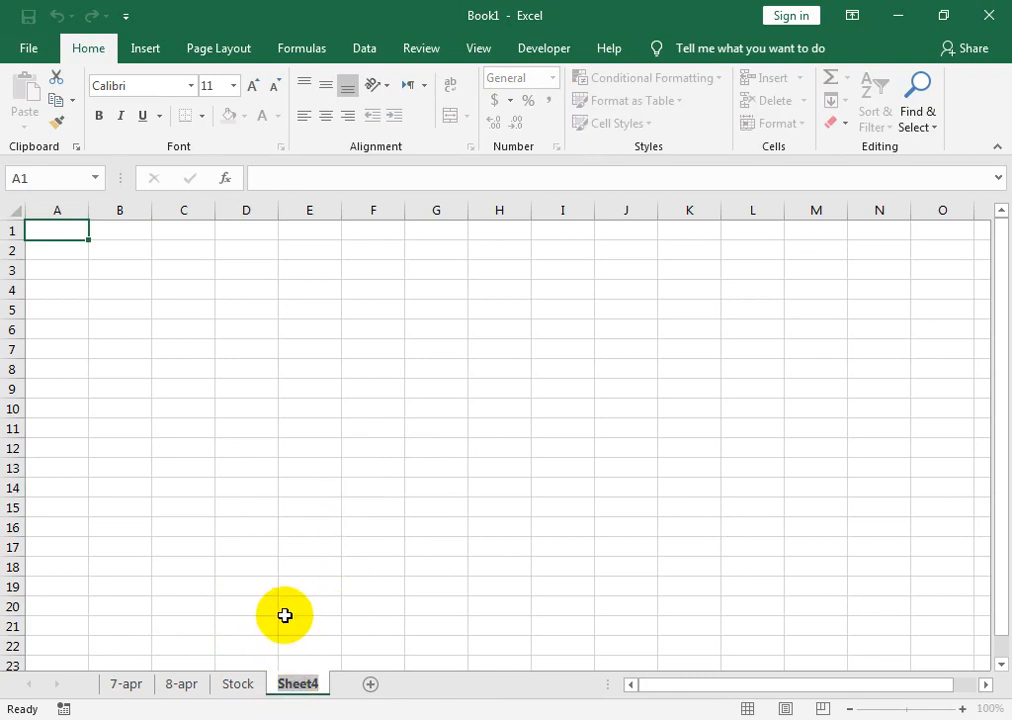
type("Gene")
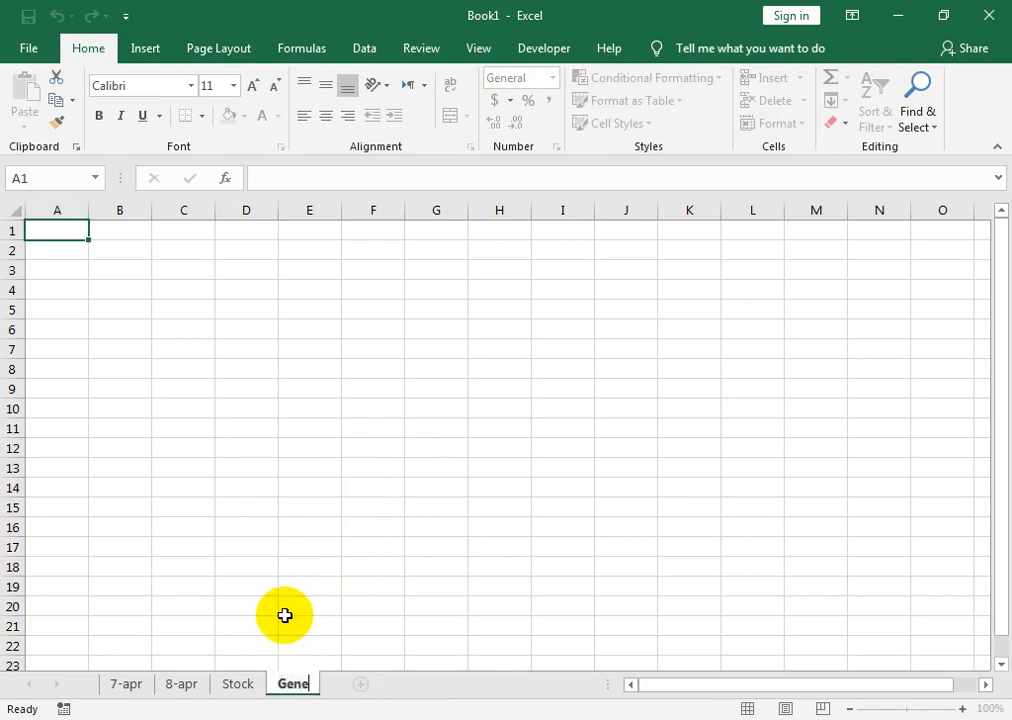
type("ral ")
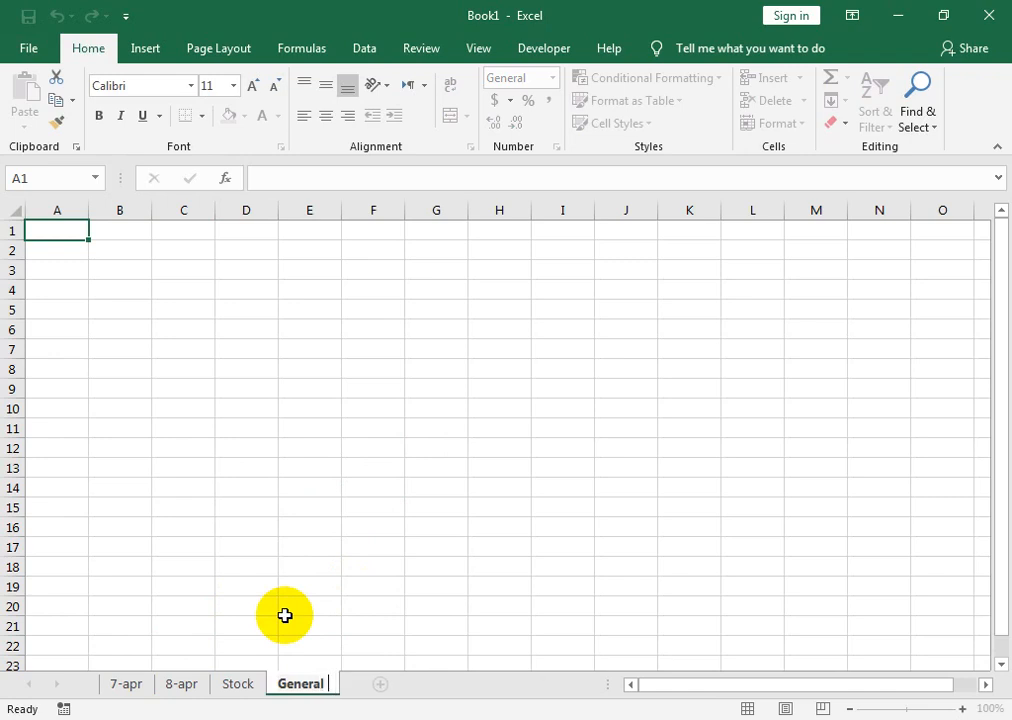
type("Ladger")
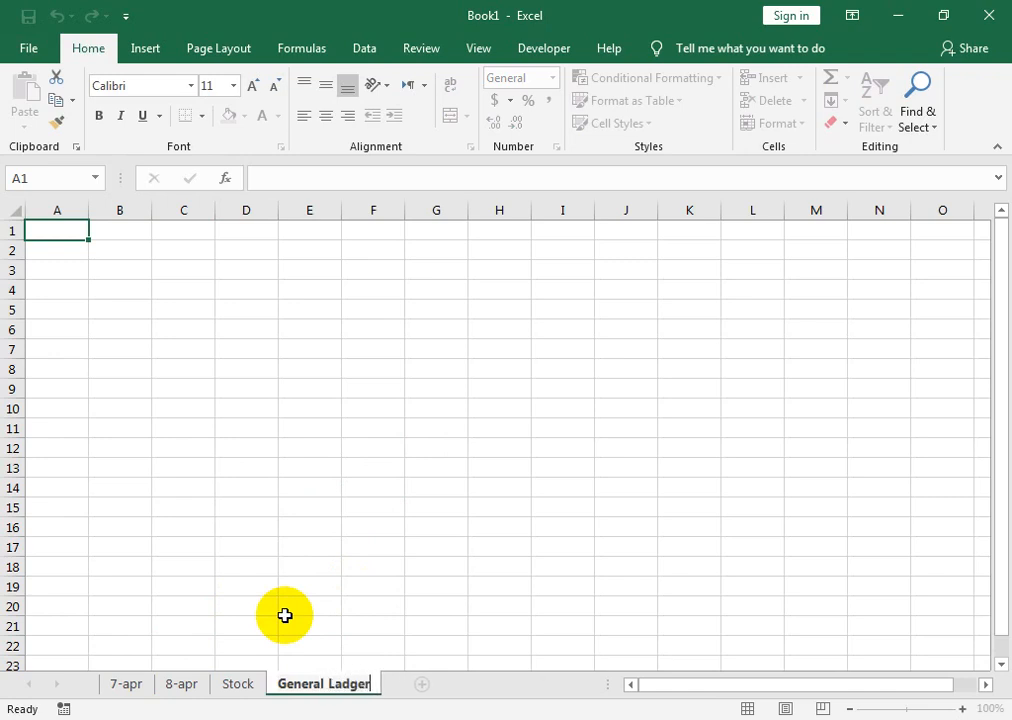
left_click(289, 614)
Delete the General Ladger worksheet and the Stock worksheet from the workbook.
left_click(243, 686)
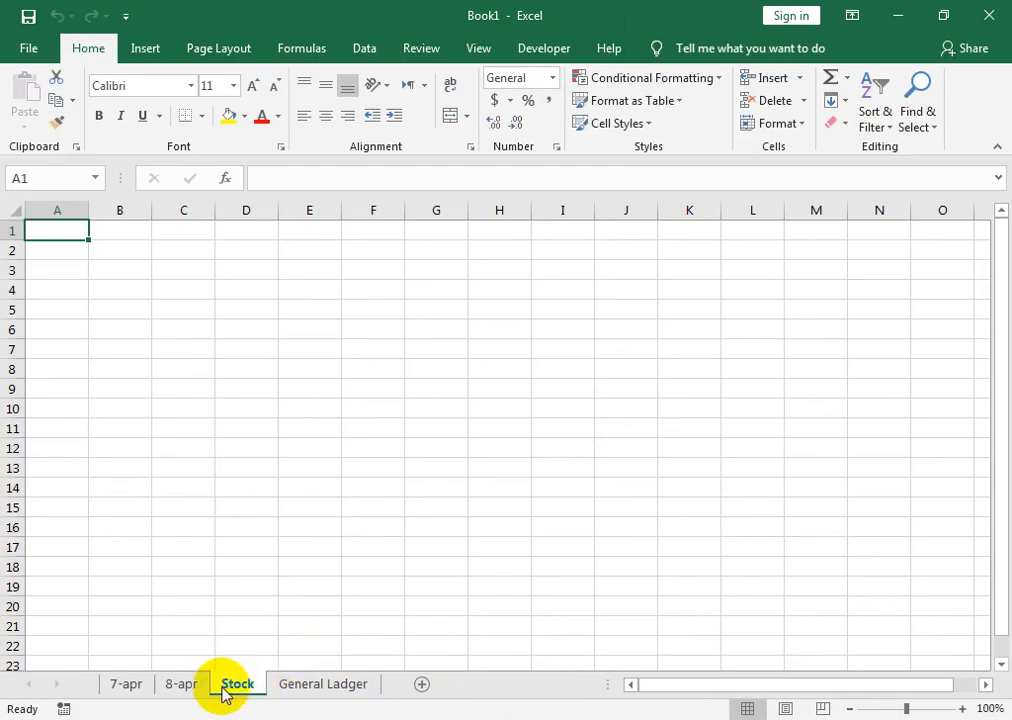
left_click(258, 652)
left_click(289, 686)
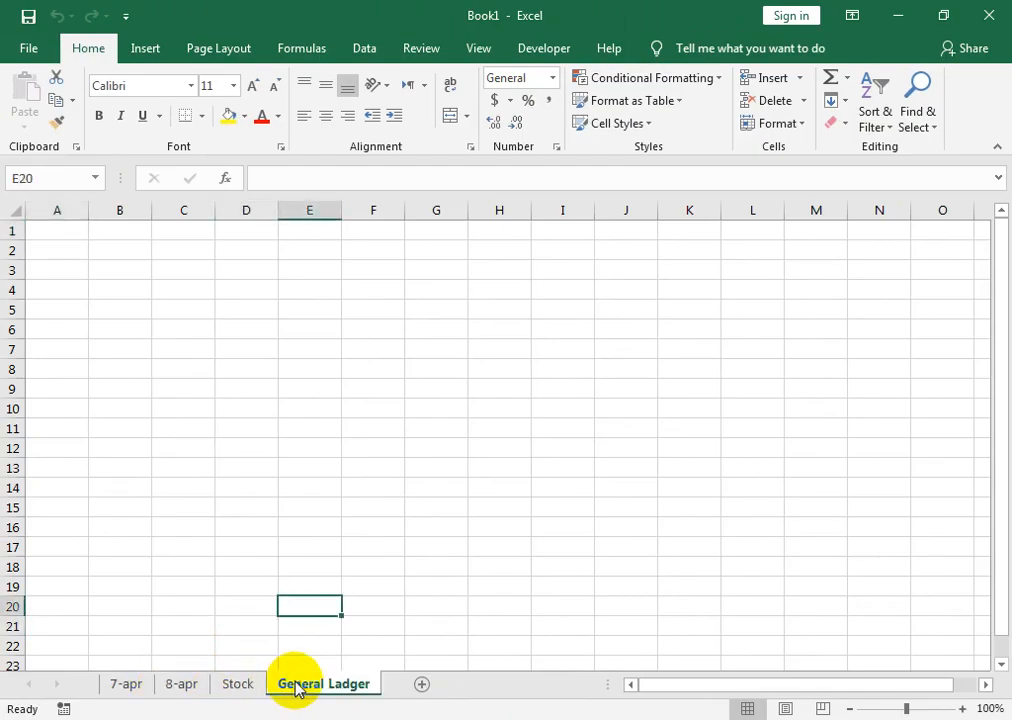
right_click(292, 686)
left_click(346, 474)
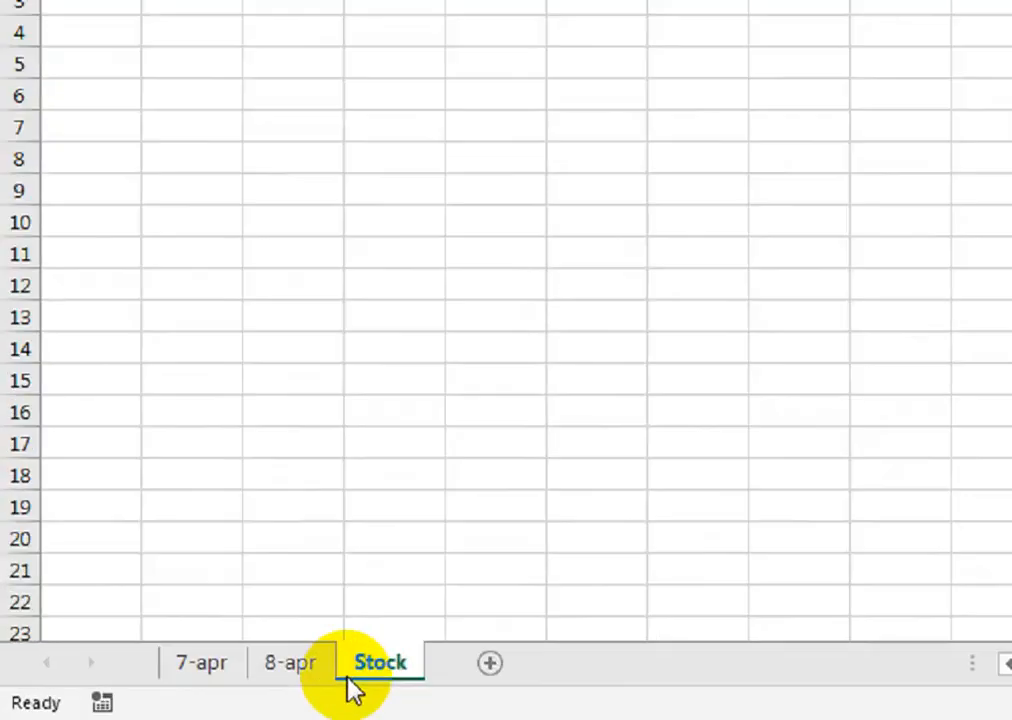
right_click(352, 688)
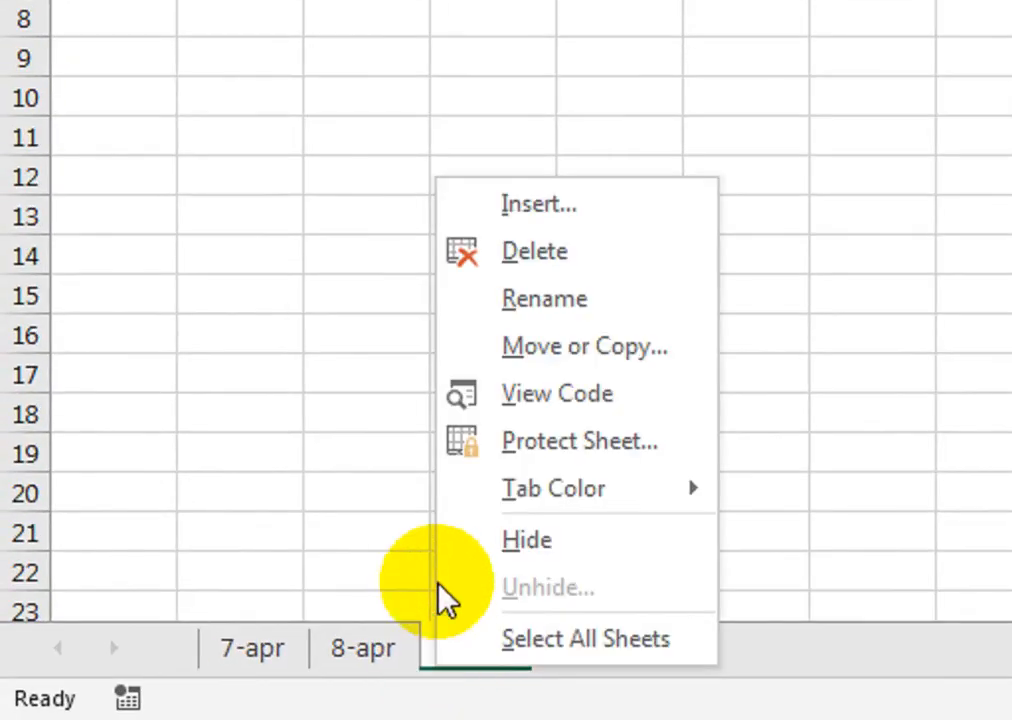
left_click(400, 347)
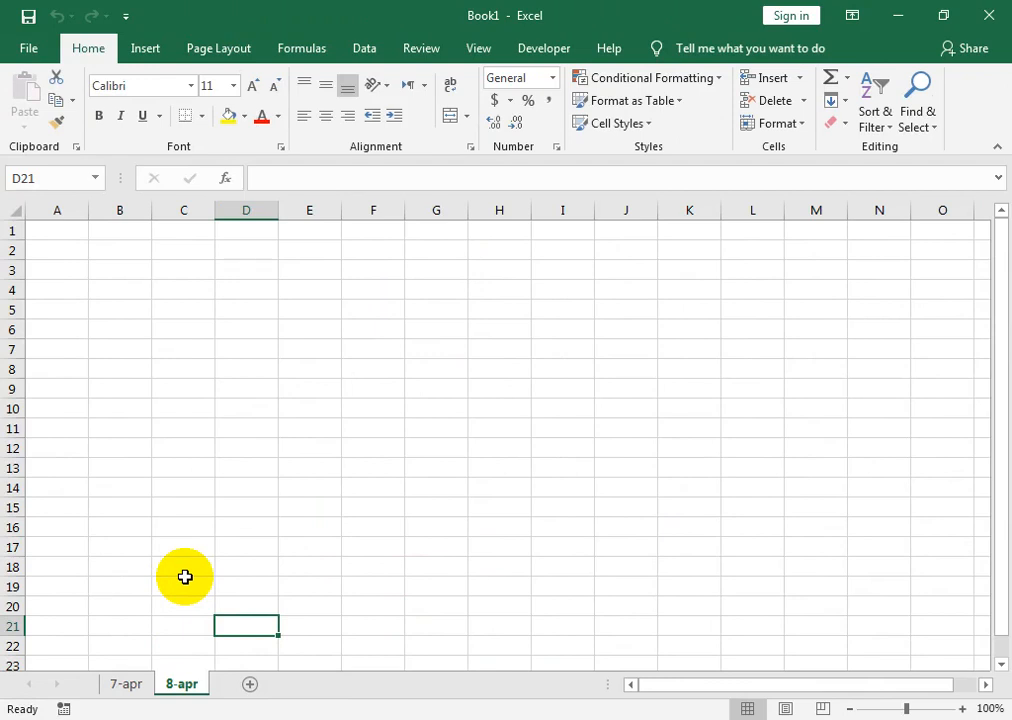
Close the workbook without saving its changes.
key("alt+F4")
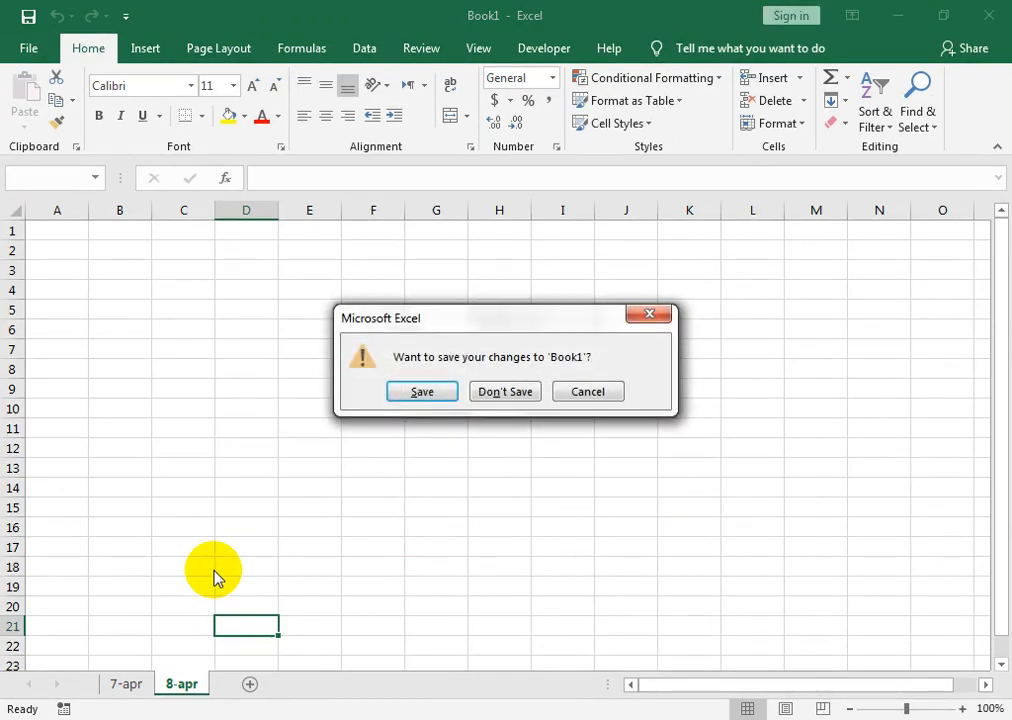
left_click(505, 394)
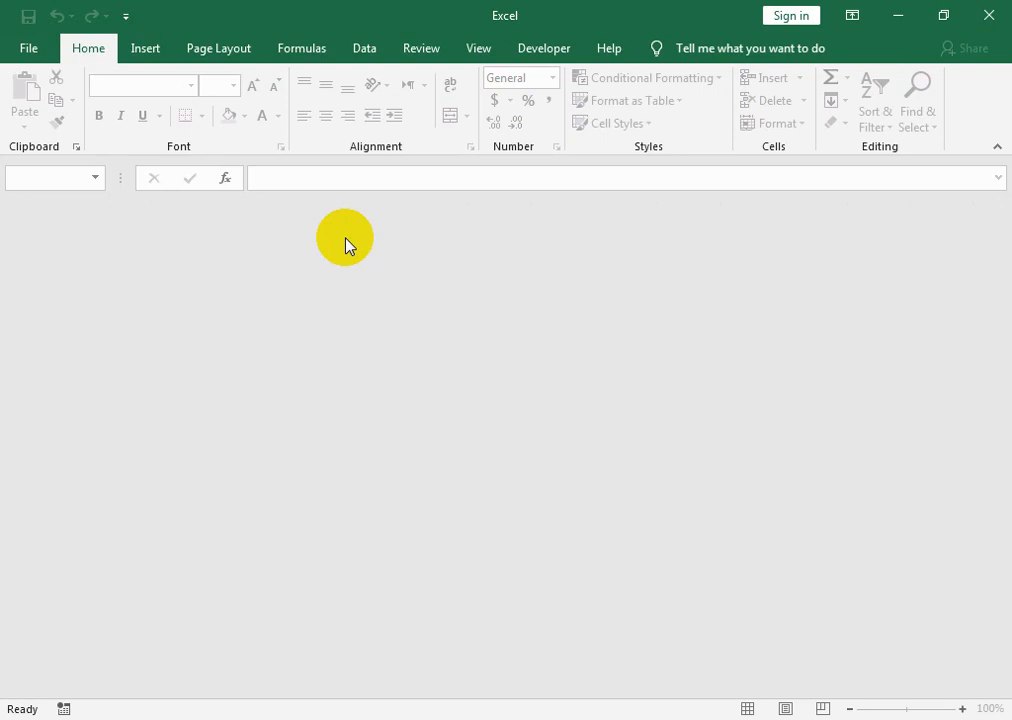
Create a new workbook from the Weekly attendance report template.
left_click(23, 50)
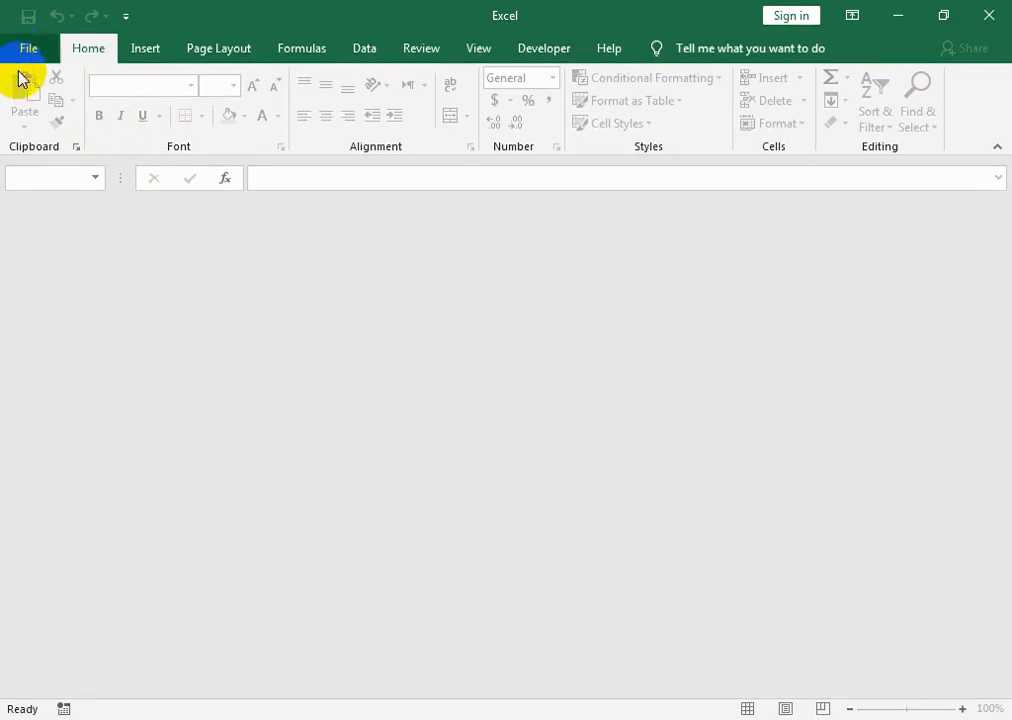
left_click(40, 133)
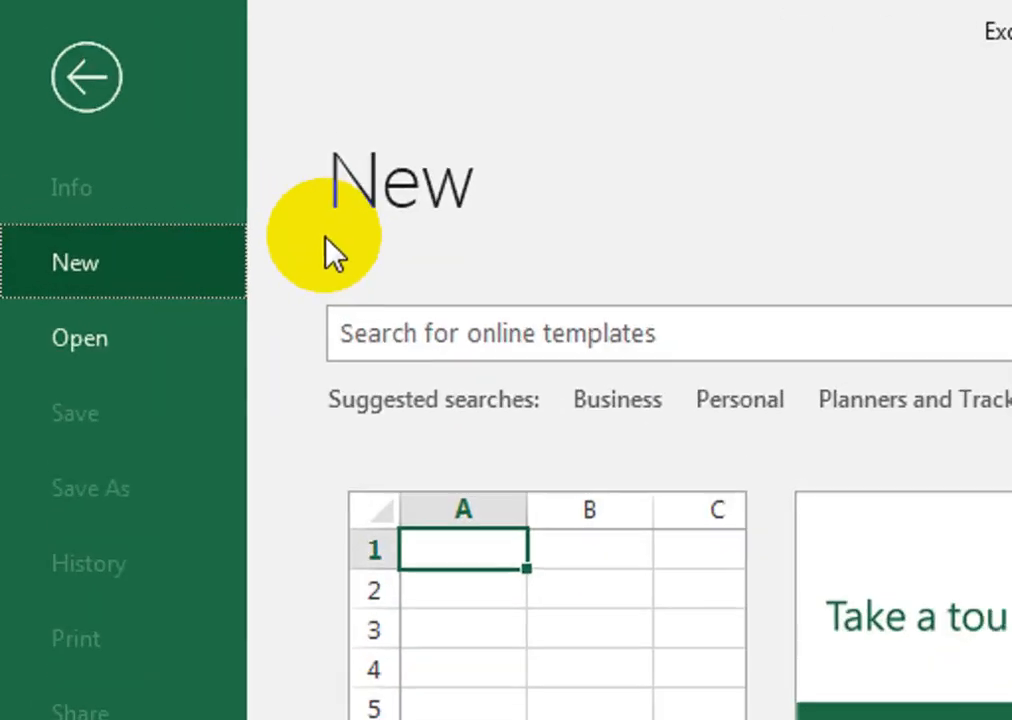
left_click(131, 127)
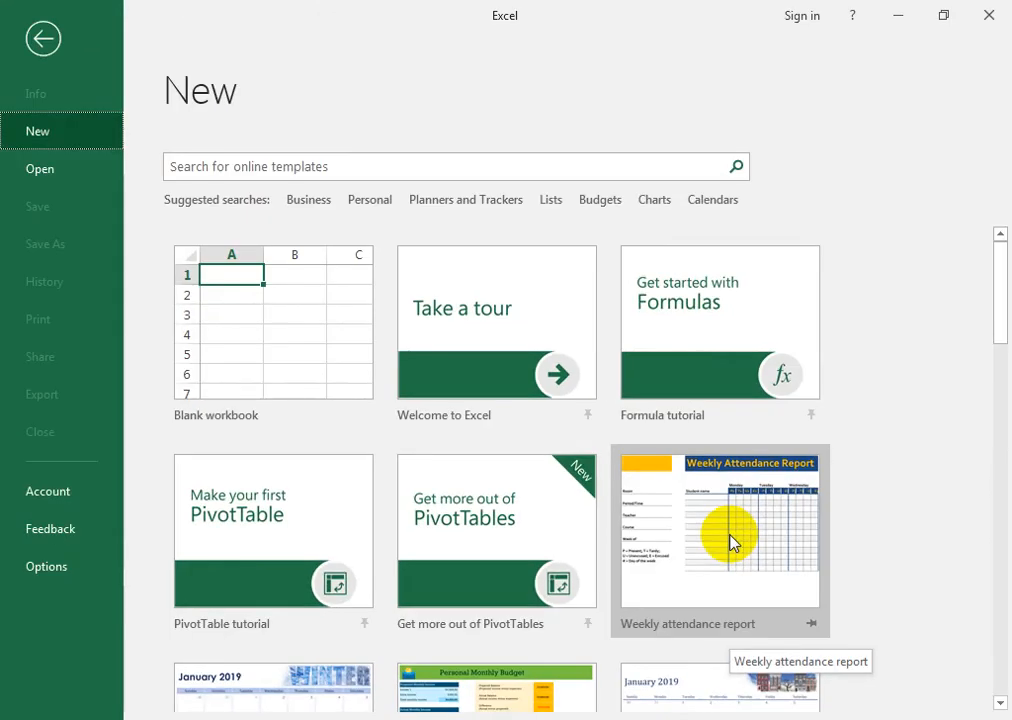
left_click(687, 541)
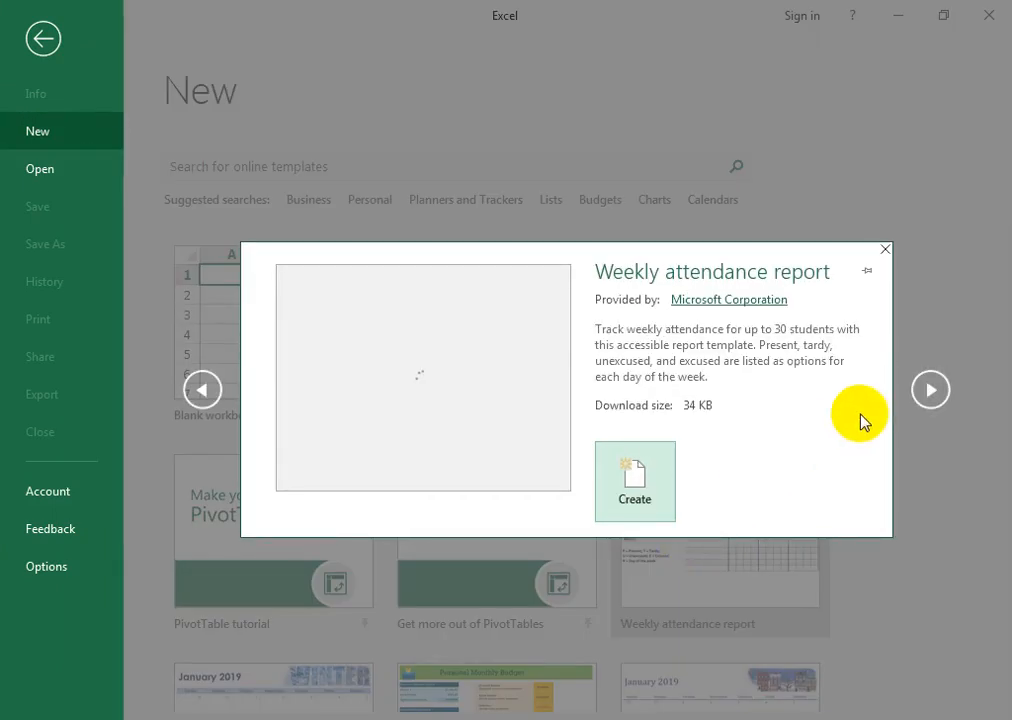
left_click(627, 497)
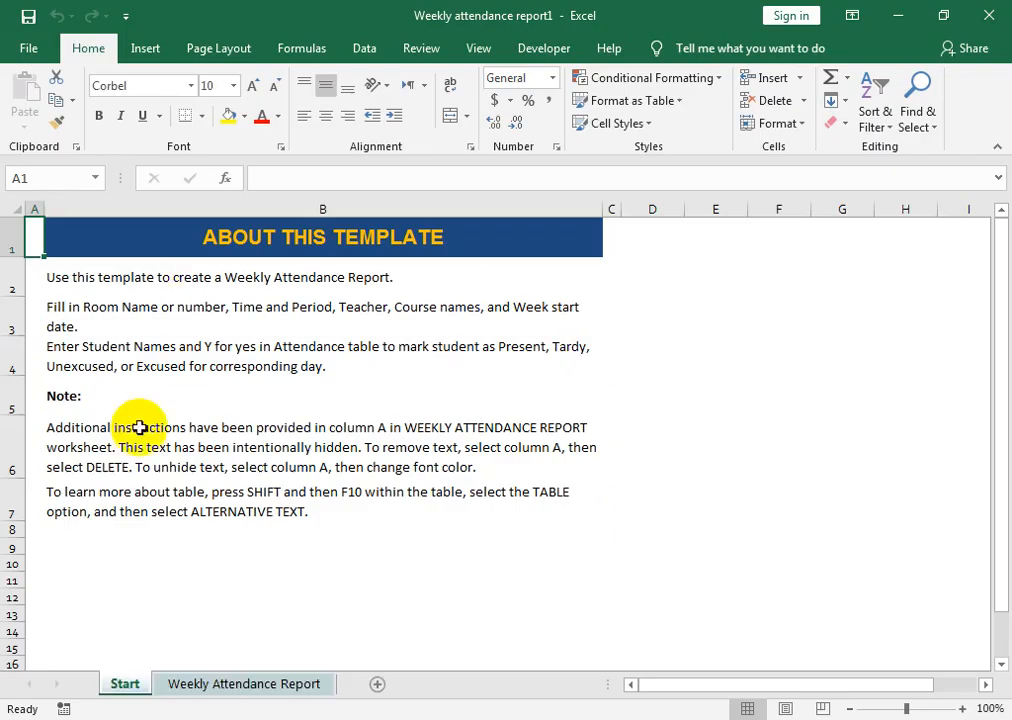
View the Weekly Attendance Report worksheet and close the workbook.
left_click(258, 682)
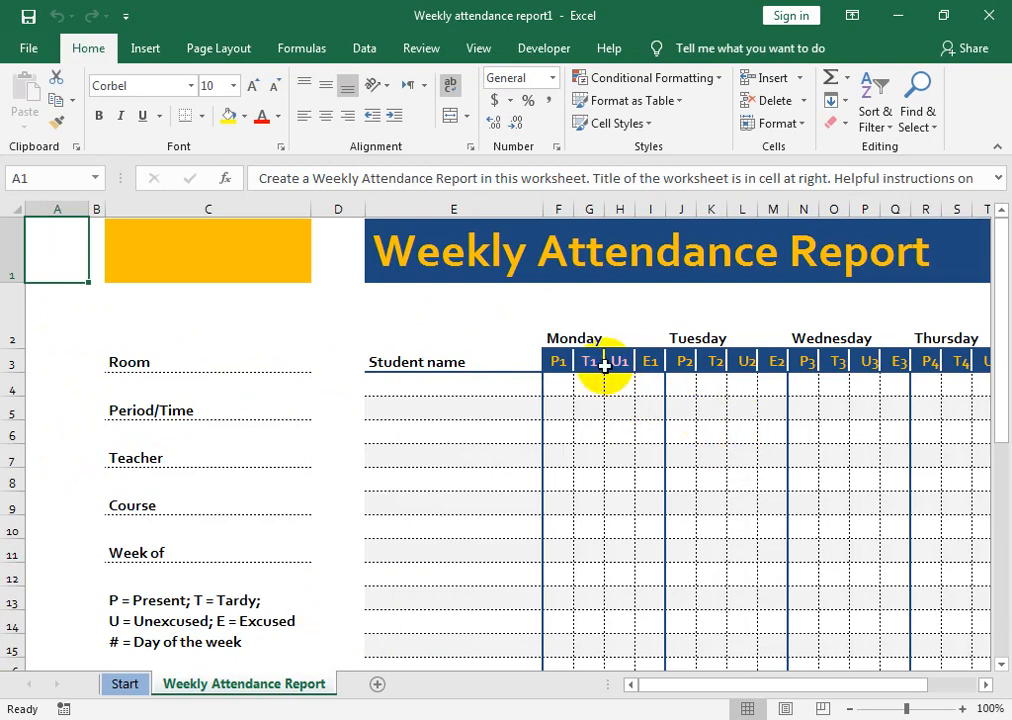
left_click_drag(718, 682, 628, 682)
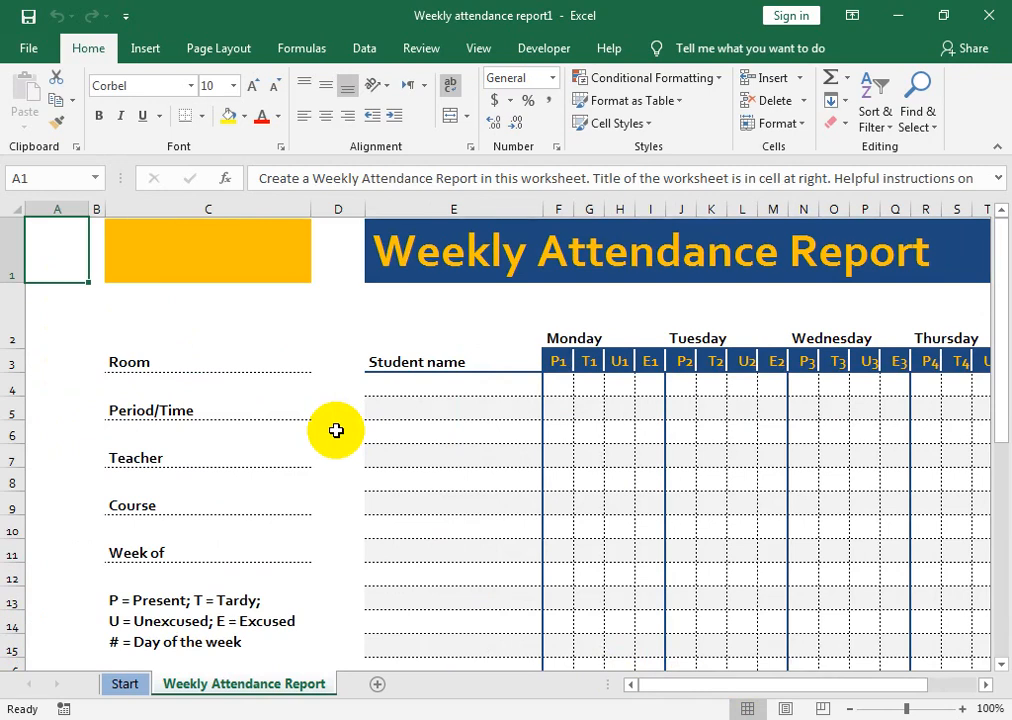
key("ctrl+w")
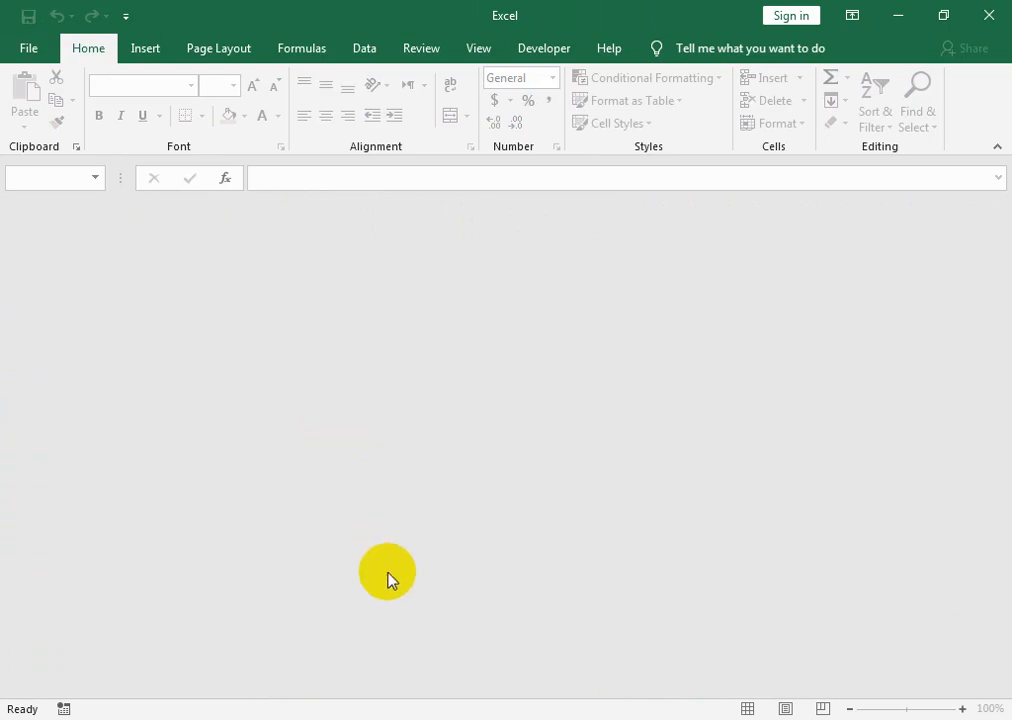
Create a new workbook from the Family calendar (any year, Sun-Sat) template in the Calendars suggested search.
left_click(256, 719)
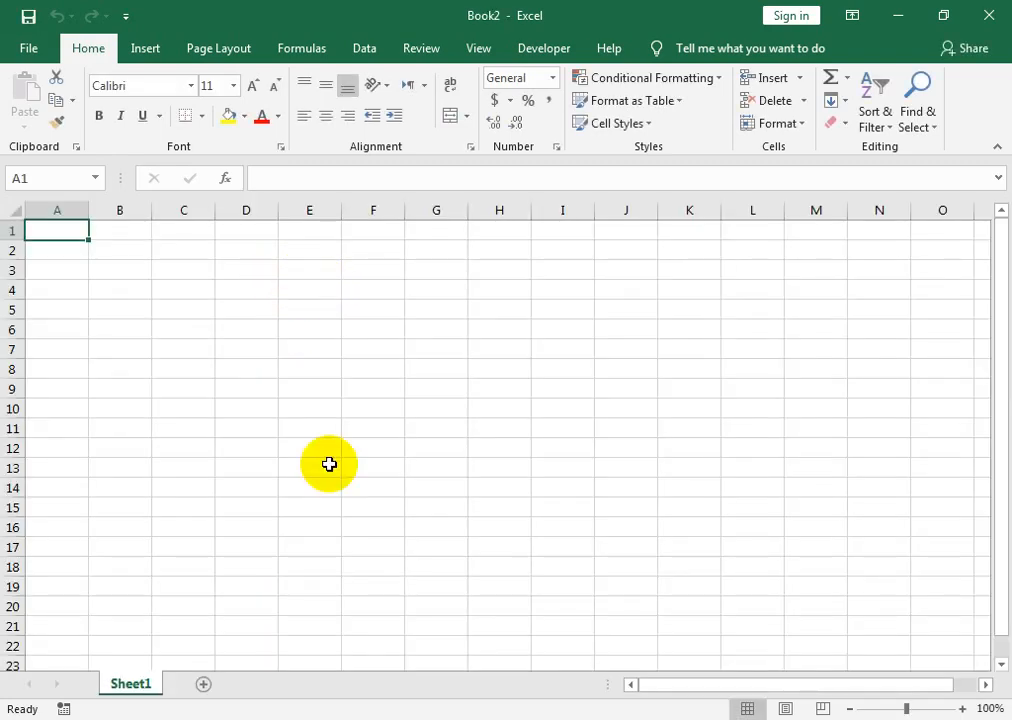
left_click(20, 52)
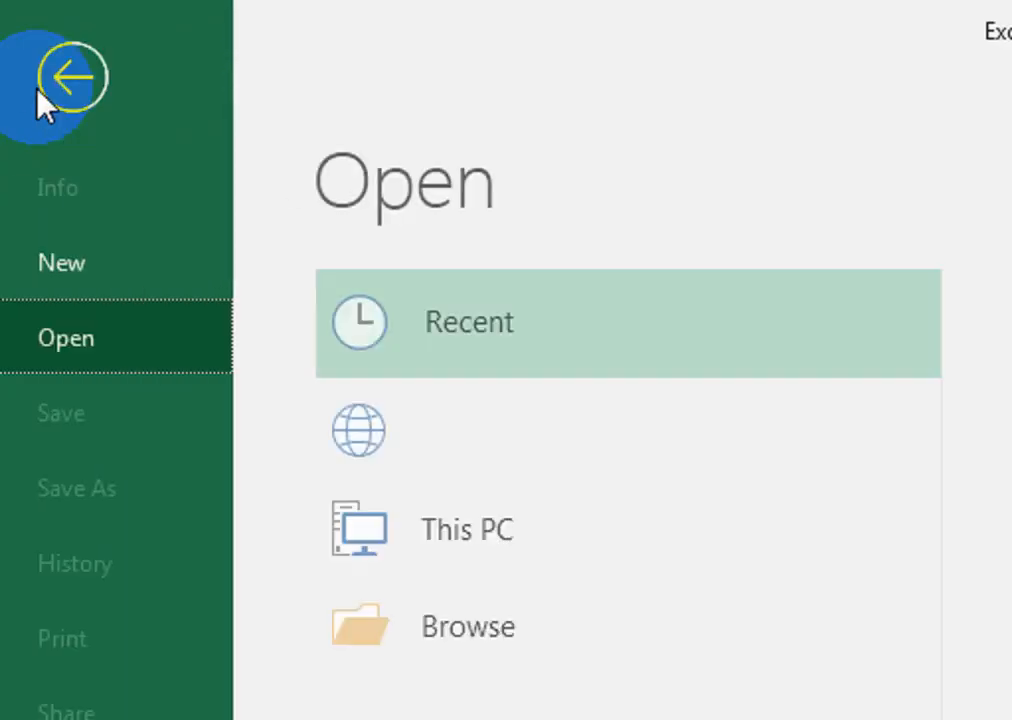
left_click(106, 266)
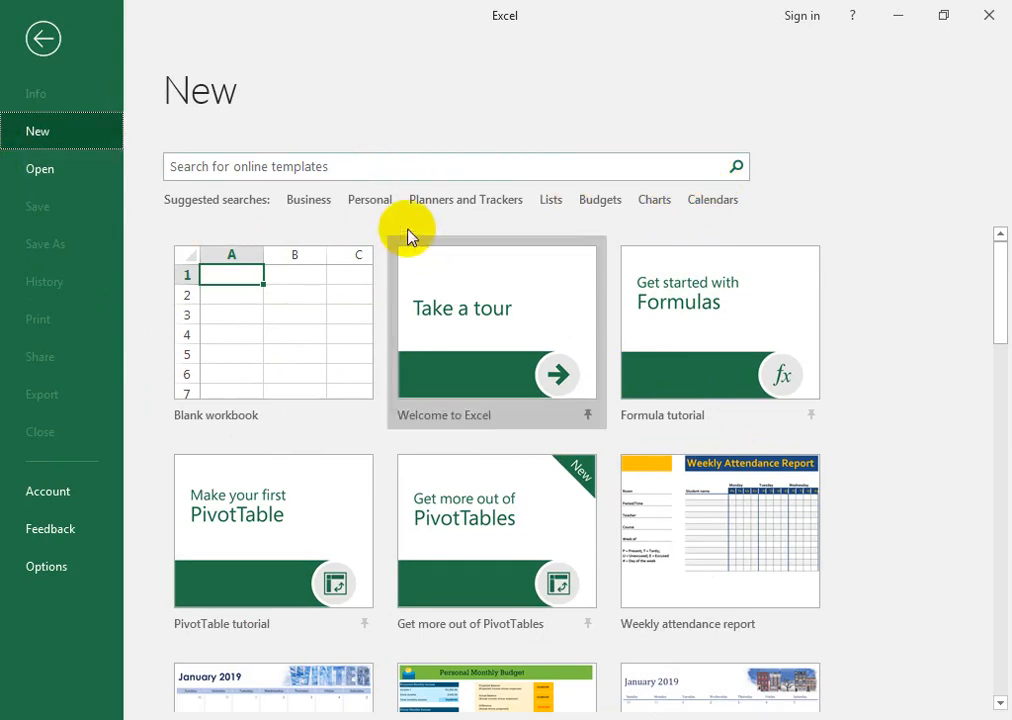
left_click(712, 200)
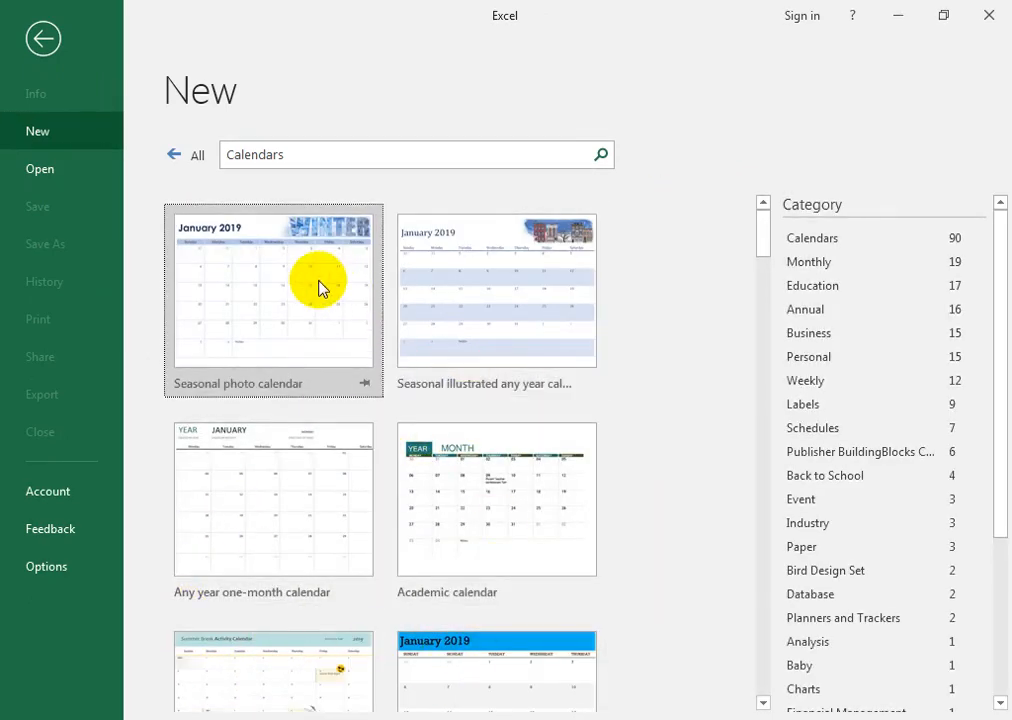
left_click_drag(767, 240, 788, 415)
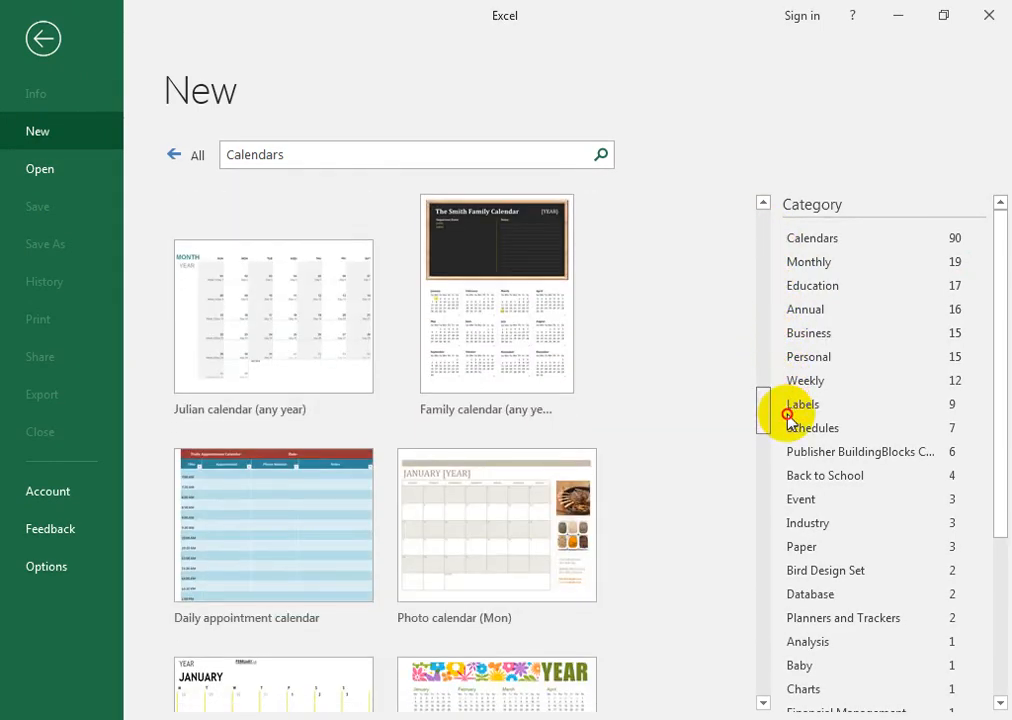
left_click(527, 346)
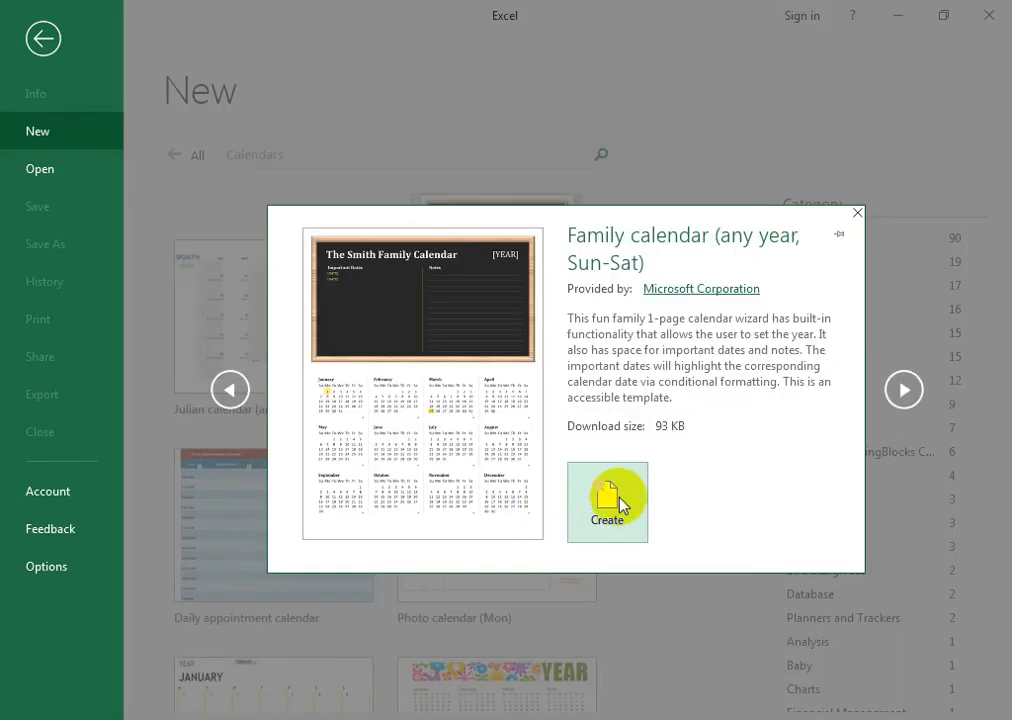
left_click(620, 500)
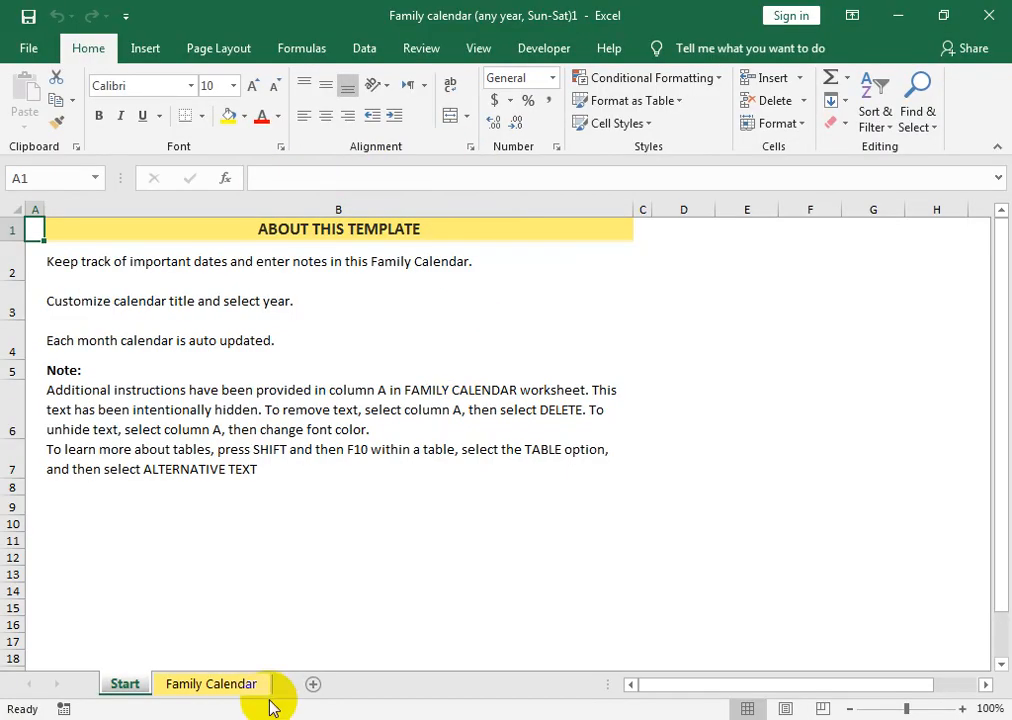
Look over the Family Calendar worksheet, from its title down to the monthly calendars.
left_click(264, 697)
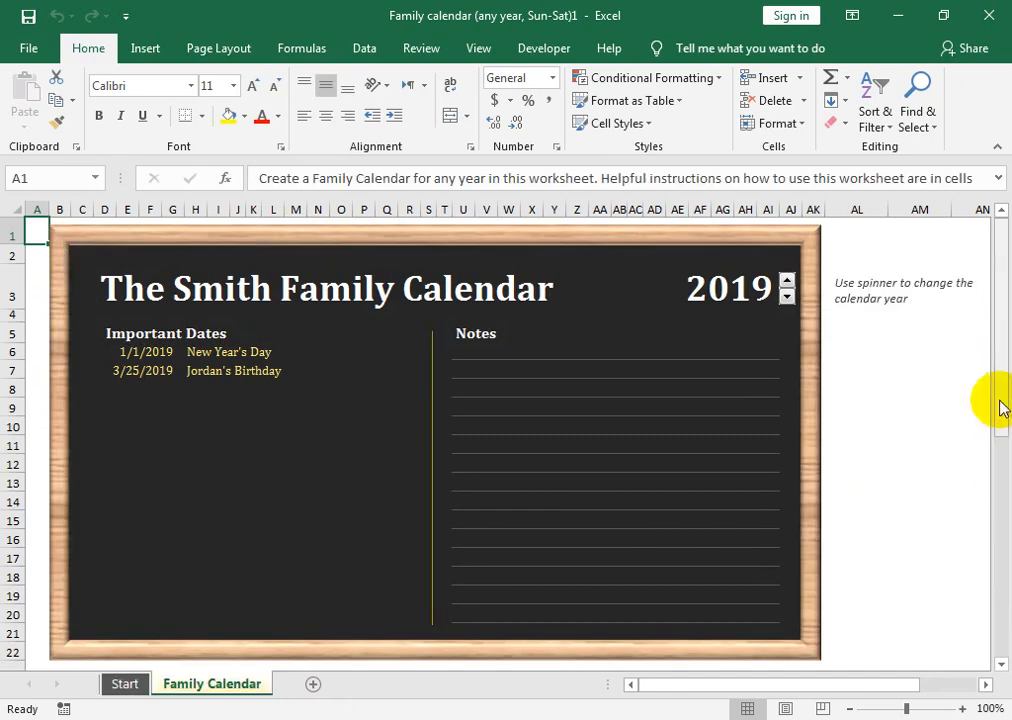
left_click_drag(1000, 316, 1000, 540)
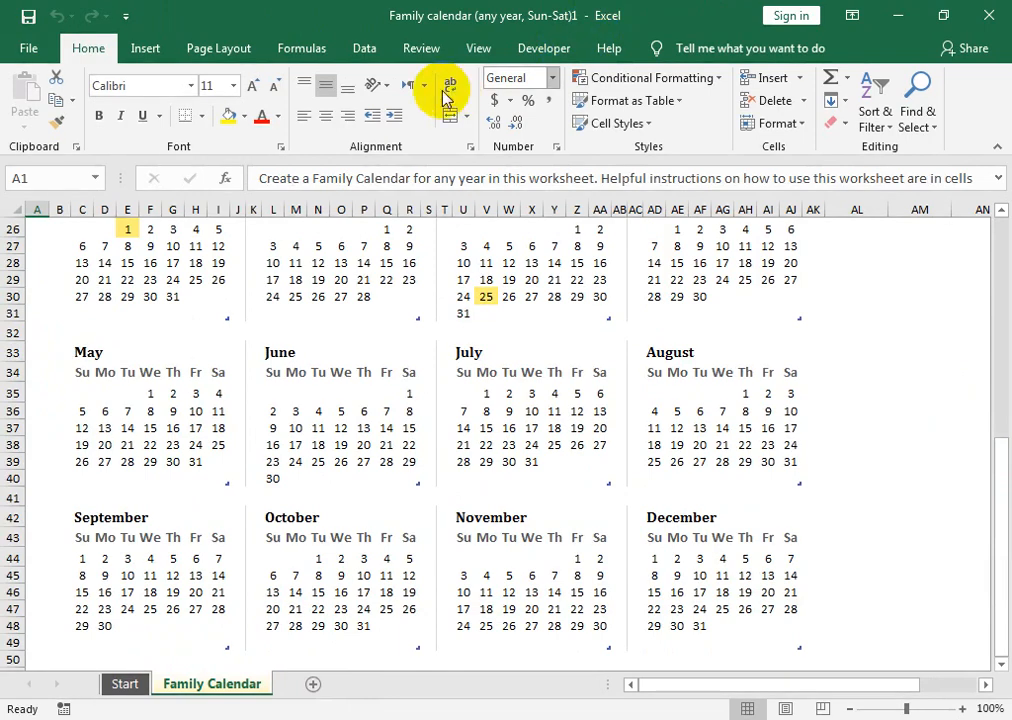
left_click_drag(1002, 502, 997, 200)
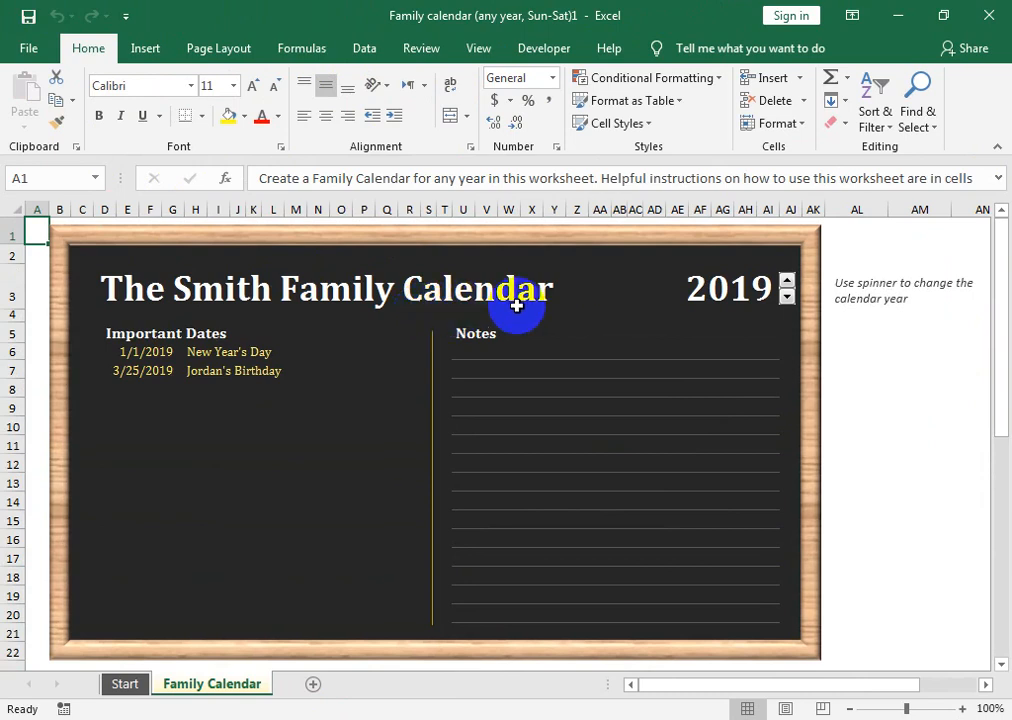
Browse the templates available for a new workbook and return to the family calendar workbook.
left_click(41, 60)
left_click(54, 136)
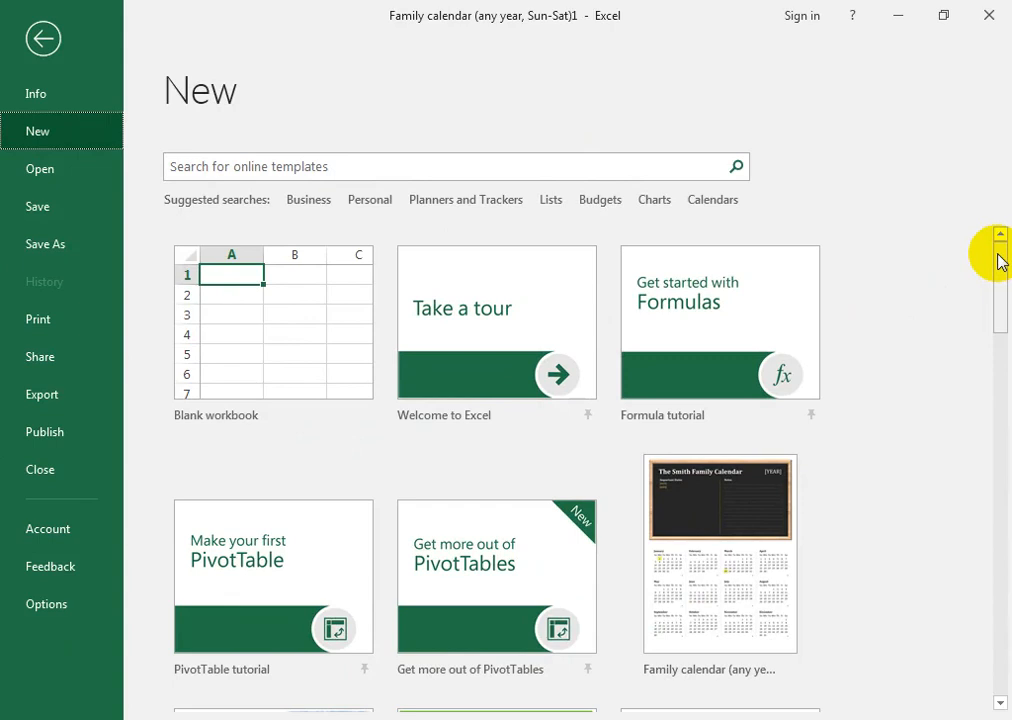
left_click_drag(999, 262, 1001, 441)
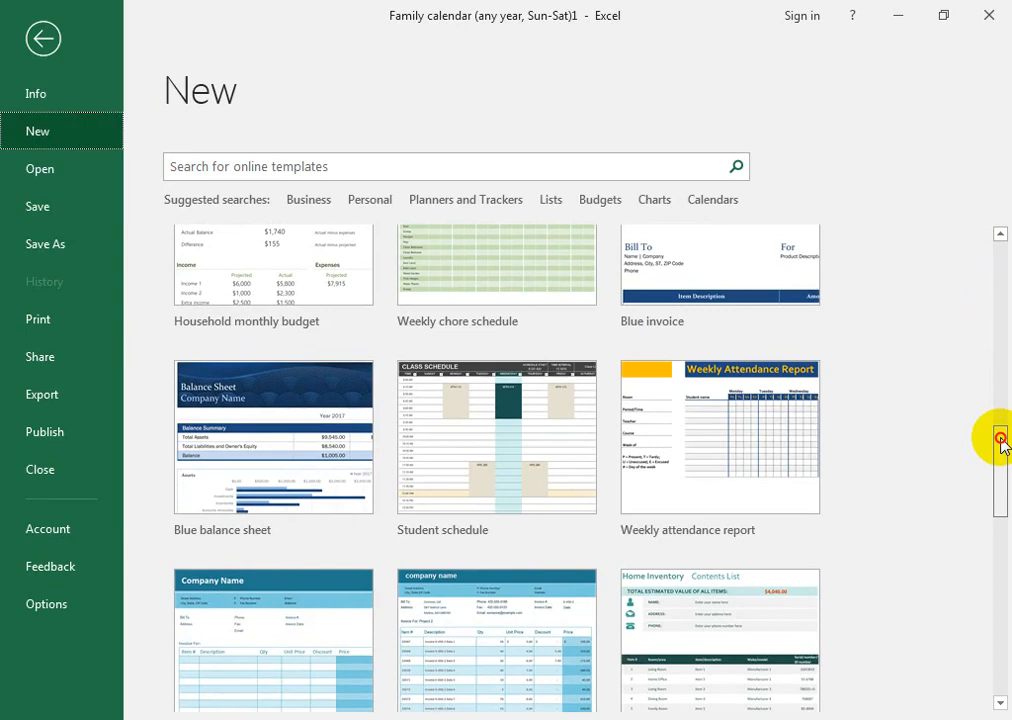
left_click_drag(1001, 440, 1001, 250)
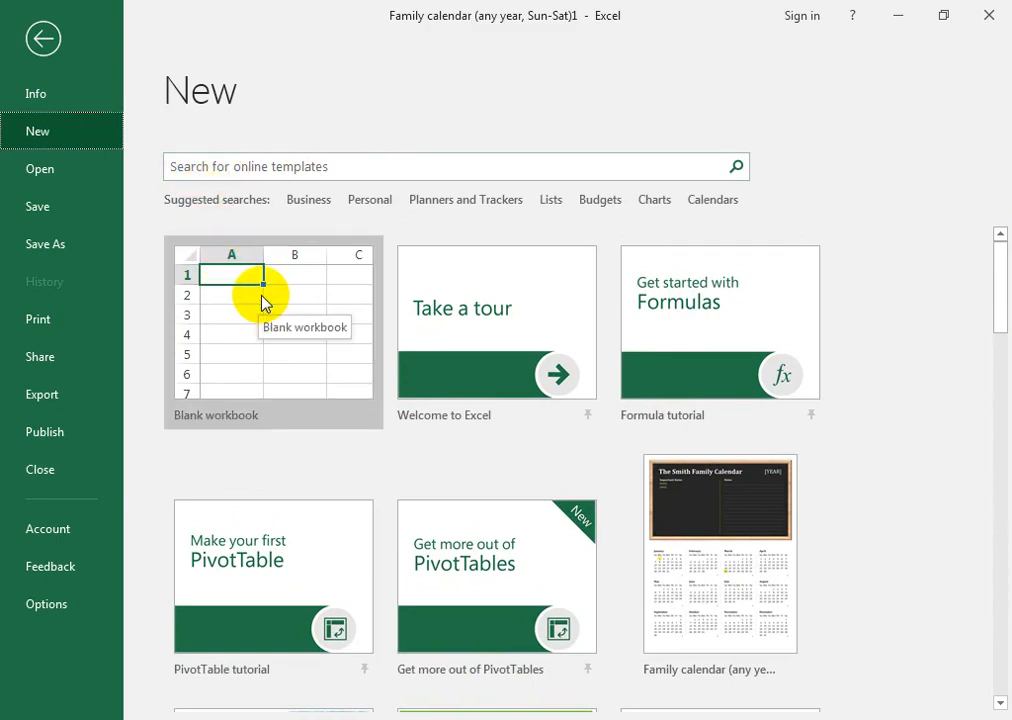
left_click(52, 49)
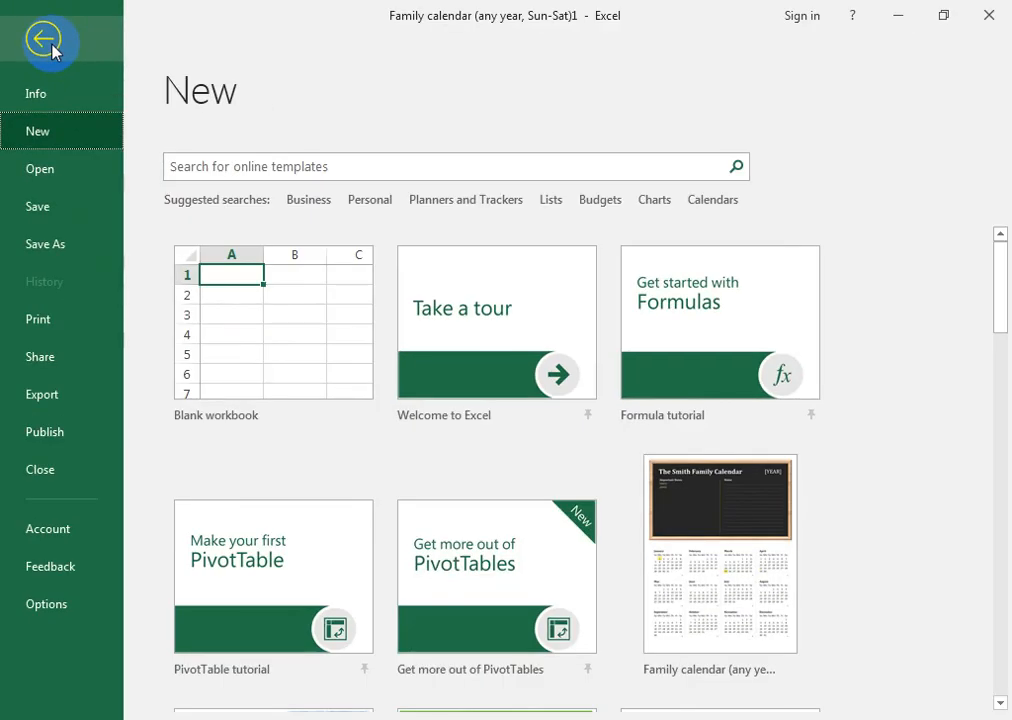
left_click(50, 46)
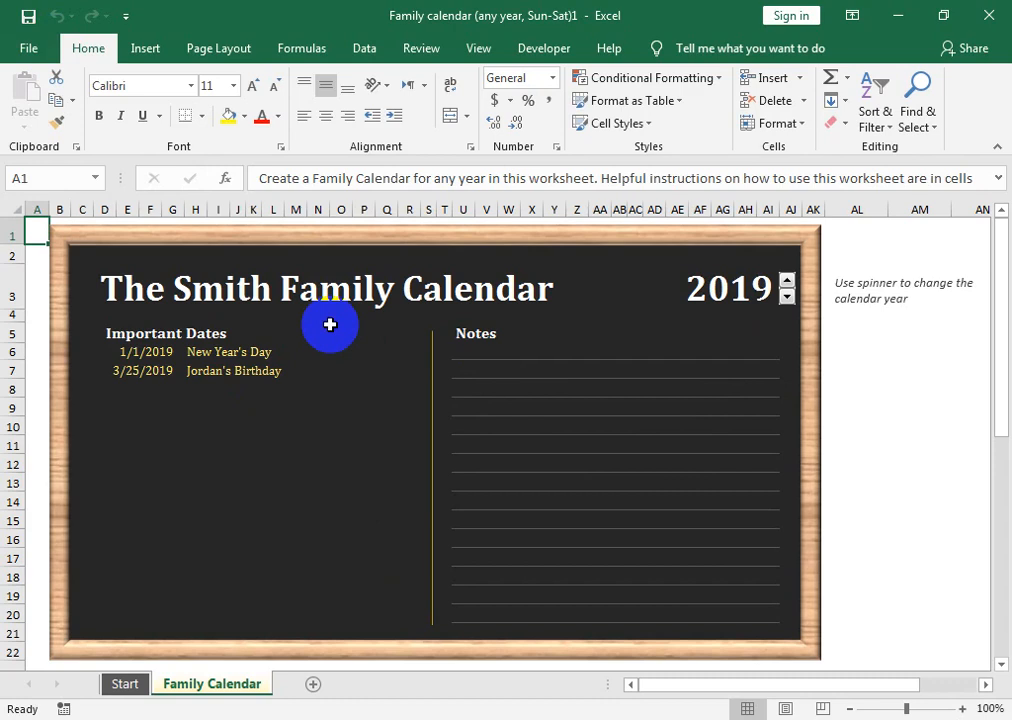
Create two new blank workbooks alongside the open family calendar workbook.
key("ctrl+n")
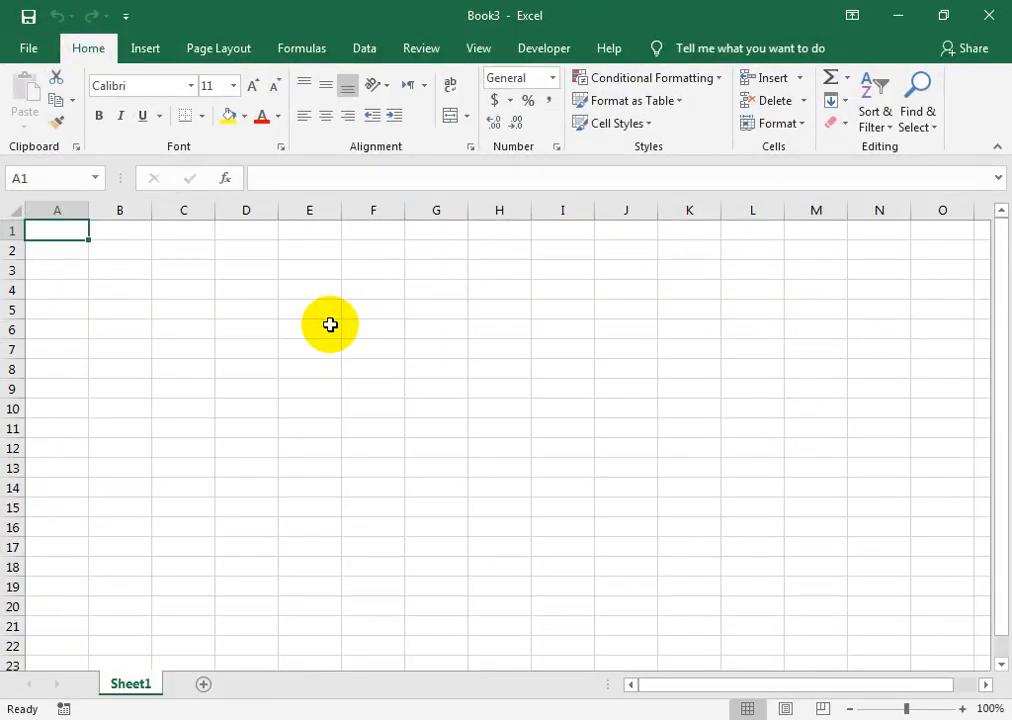
mouse_move(333, 719)
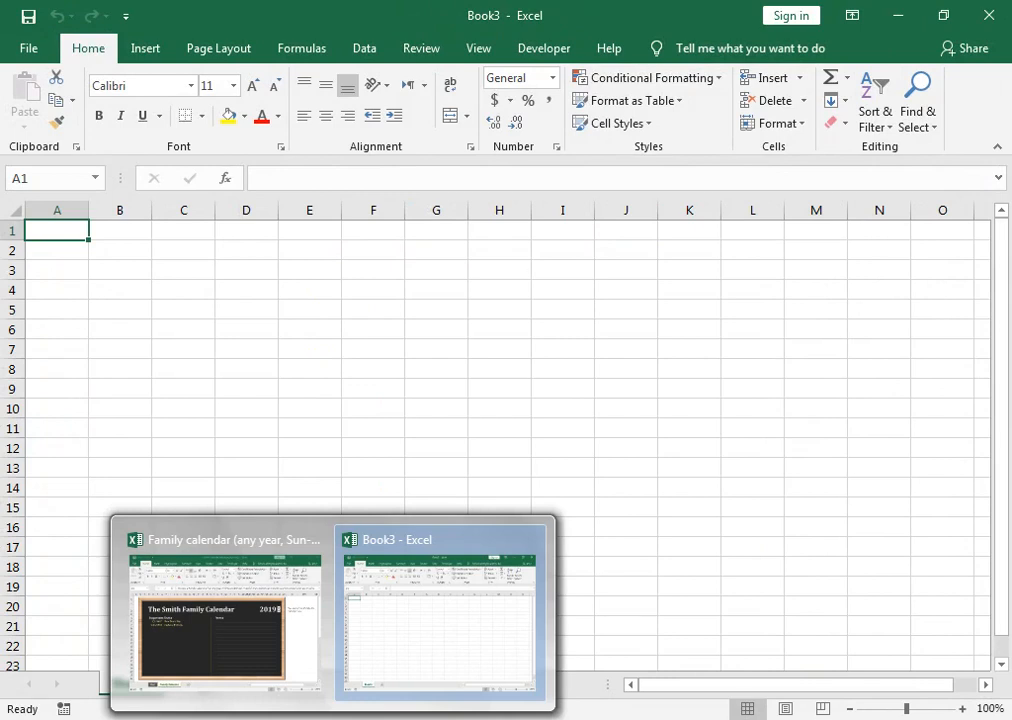
left_click(28, 48)
left_click(75, 130)
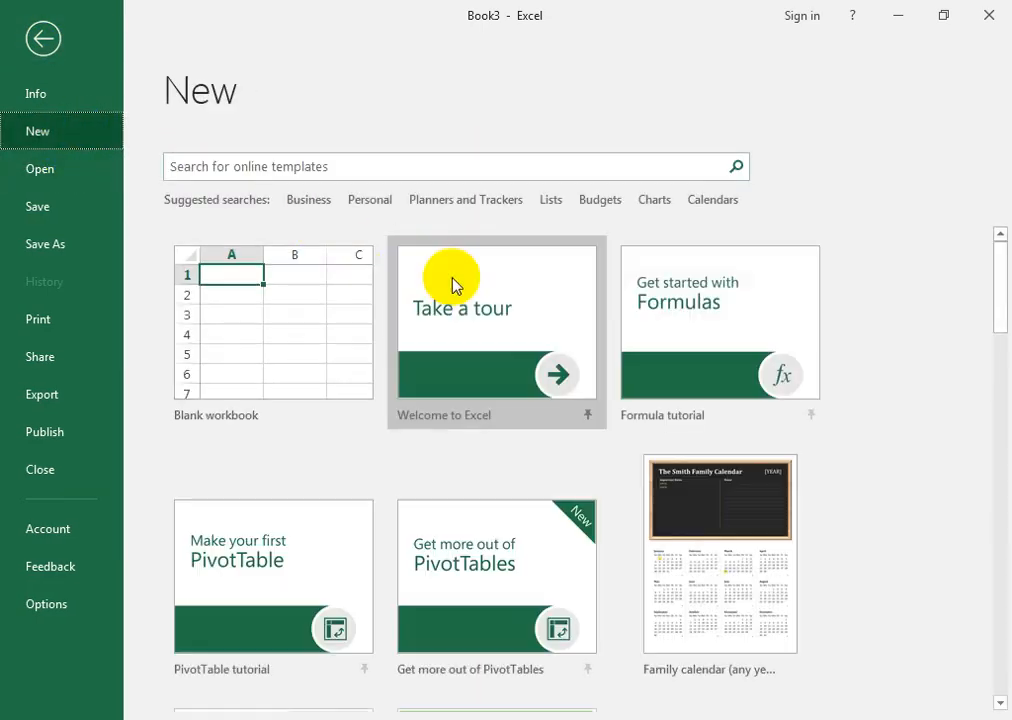
left_click(280, 330)
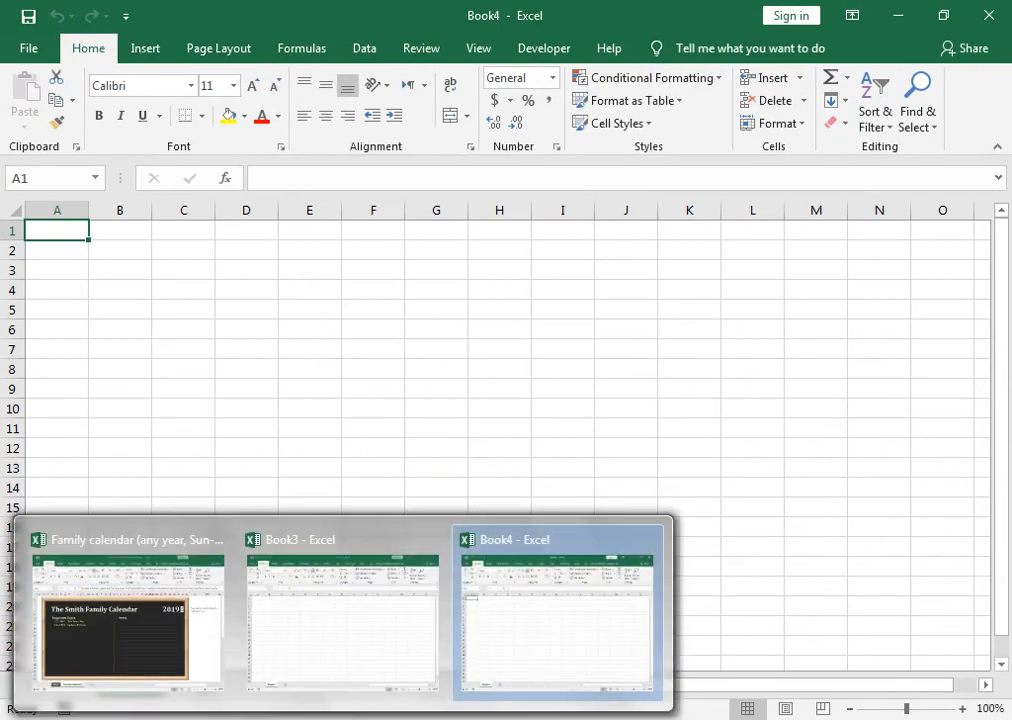
Switch from the new blank workbook to the open family calendar workbook.
left_click(315, 697)
left_click(126, 634)
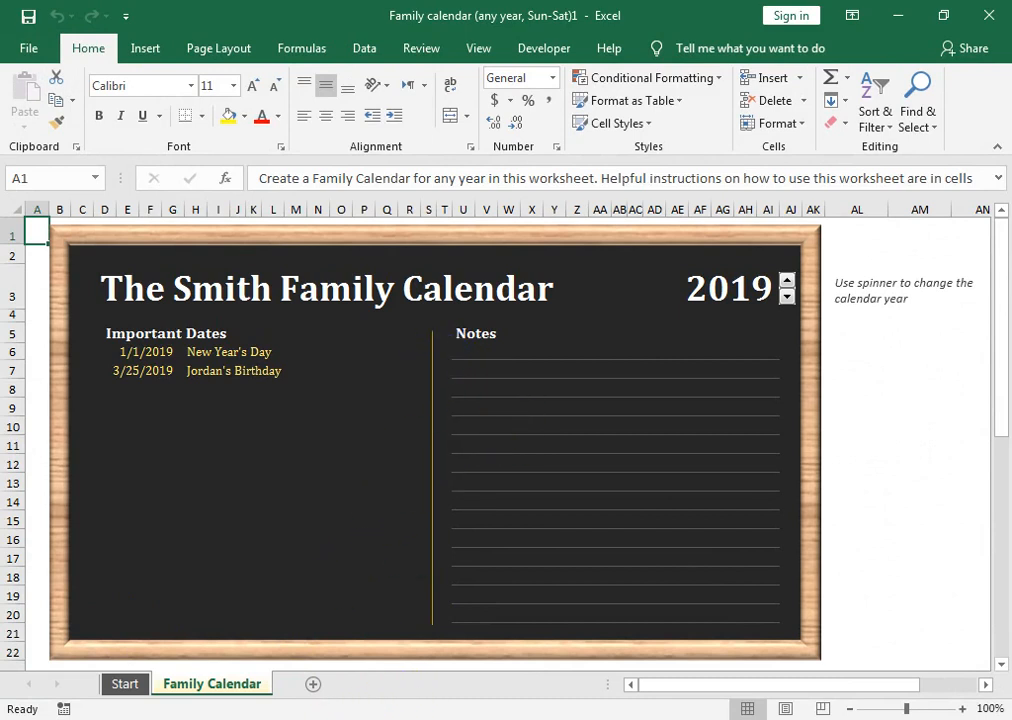
mouse_move(271, 719)
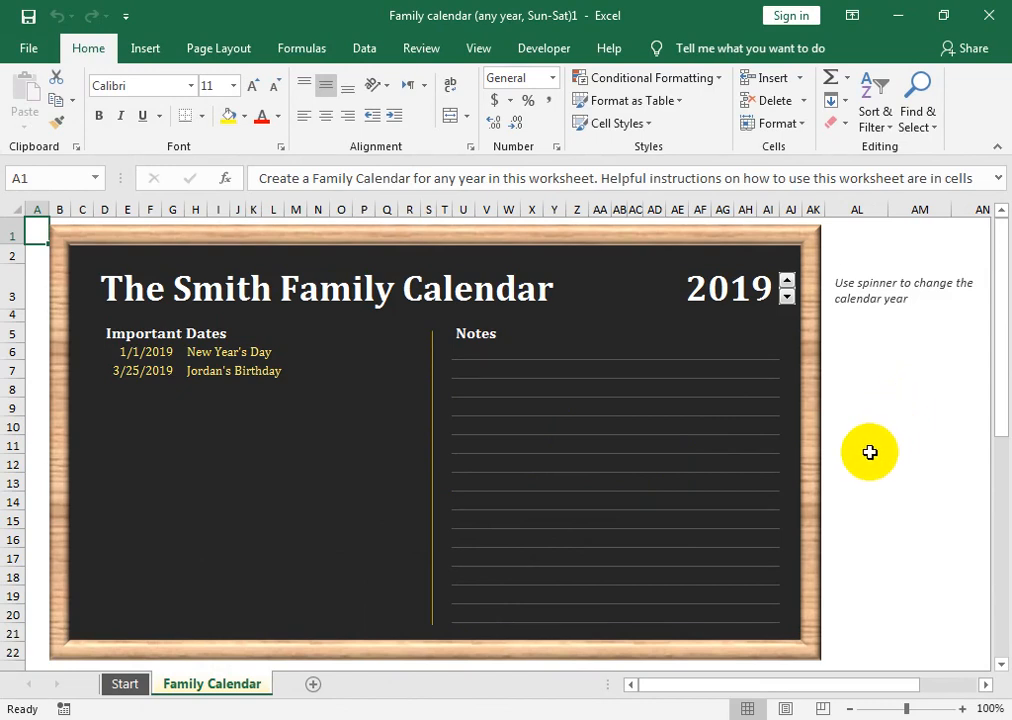
Search the computer's programs for "key", launch the On-Screen Keyboard and activate its Windows key.
key("super")
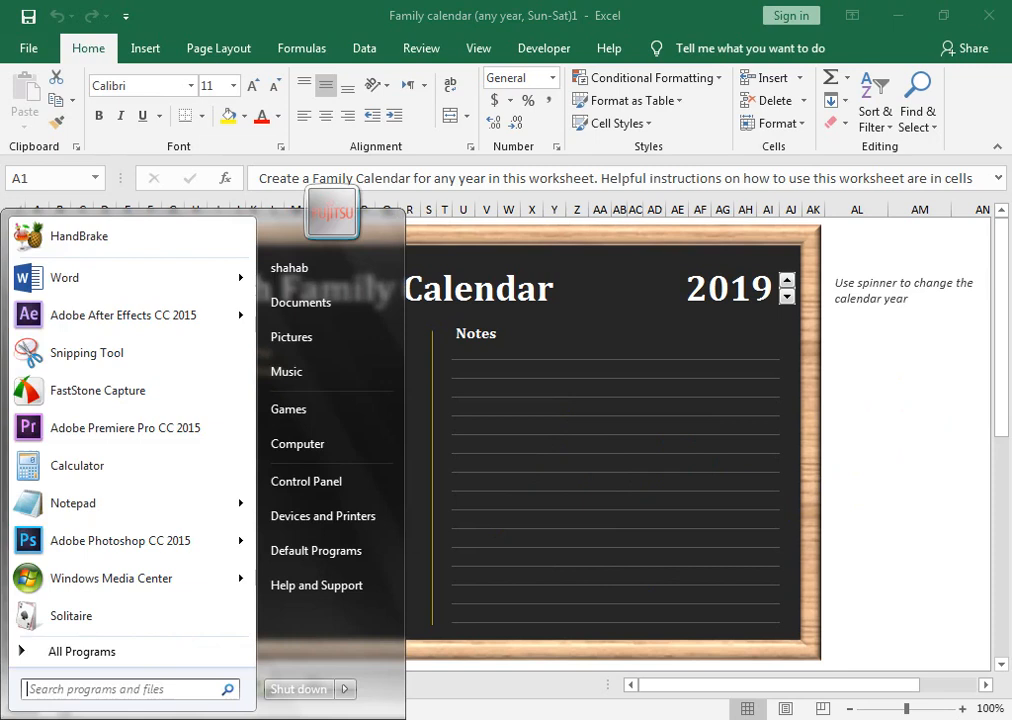
left_click(52, 689)
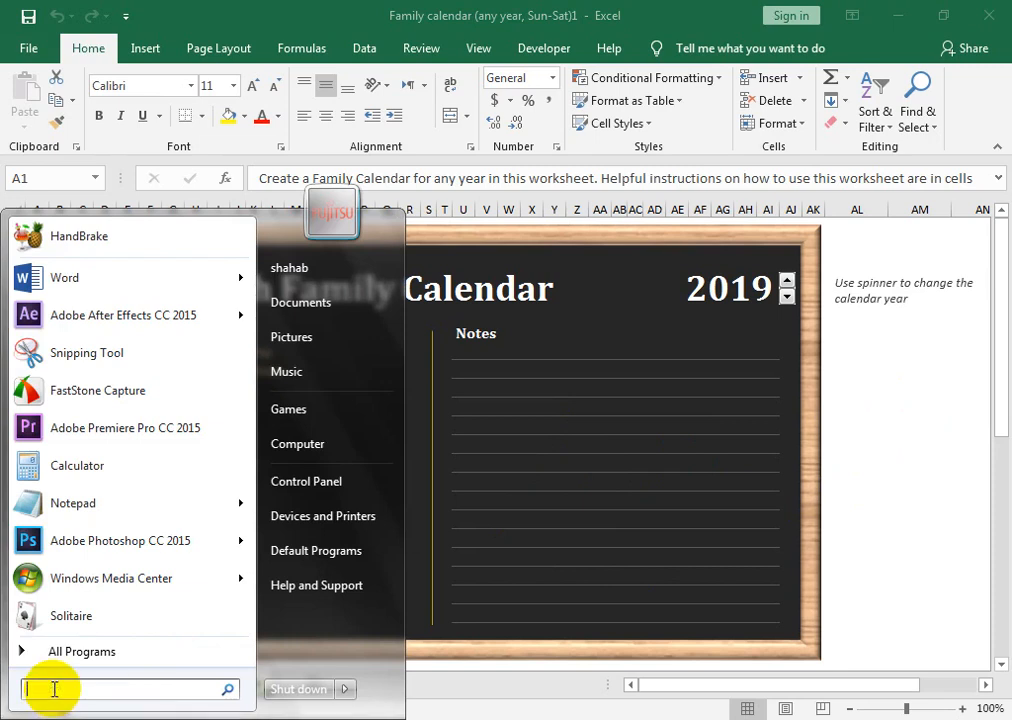
type("key")
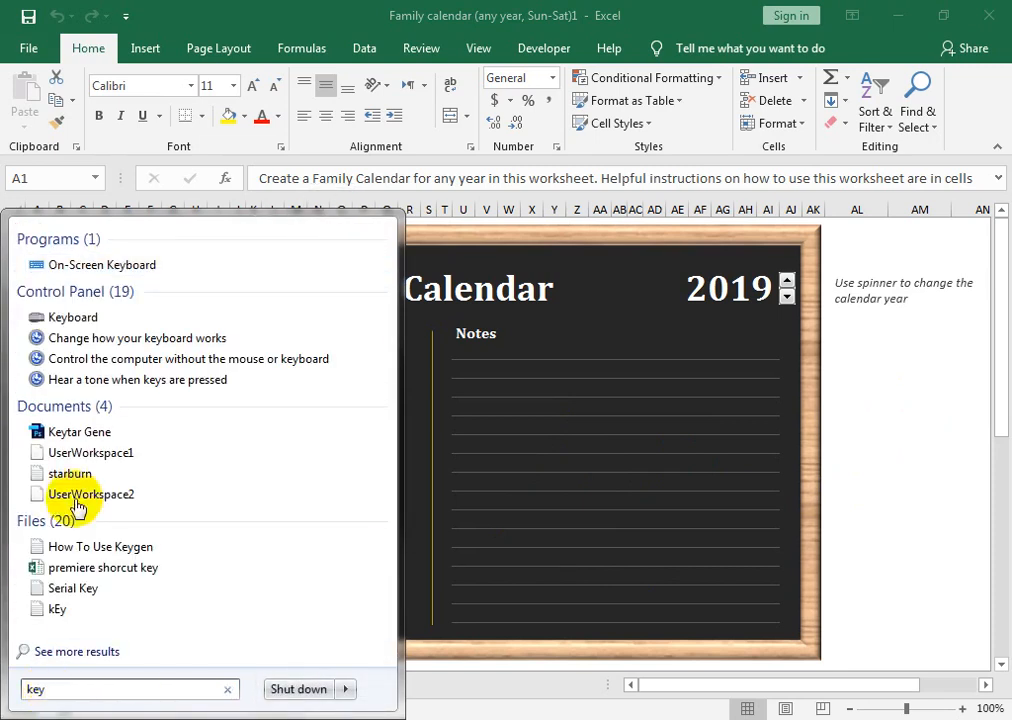
left_click(96, 265)
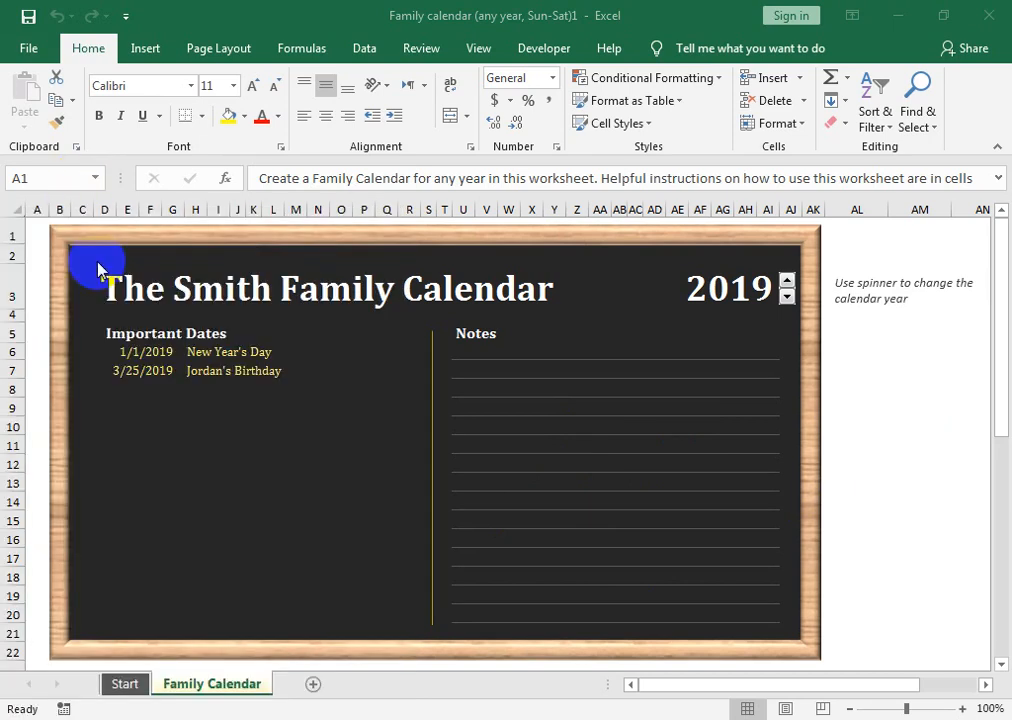
left_click(150, 631)
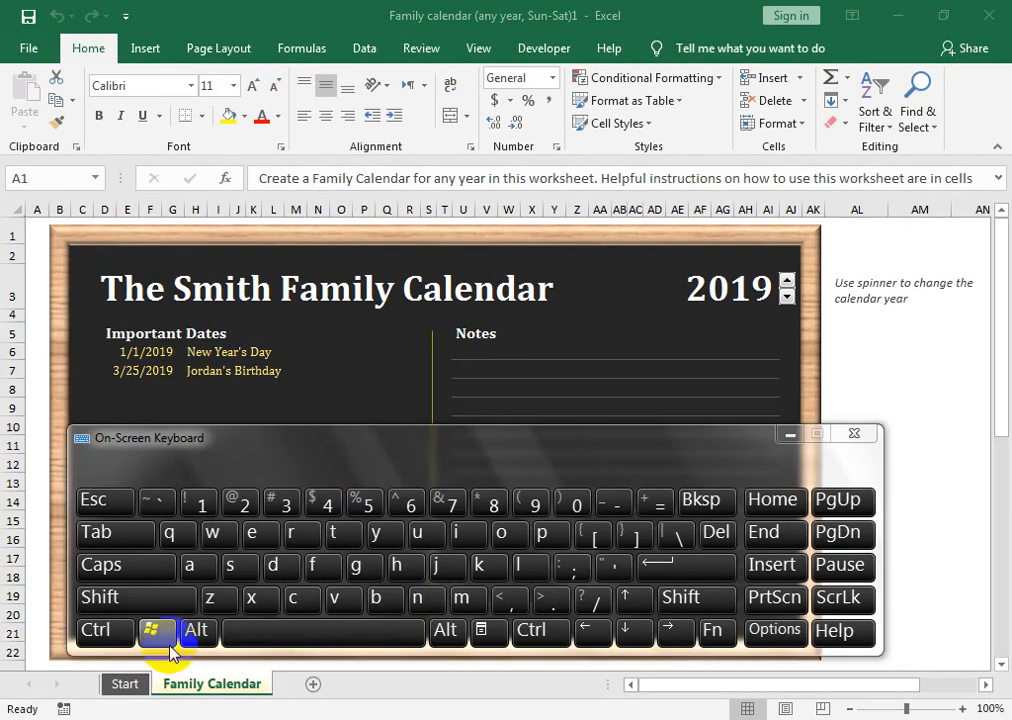
left_click(153, 629)
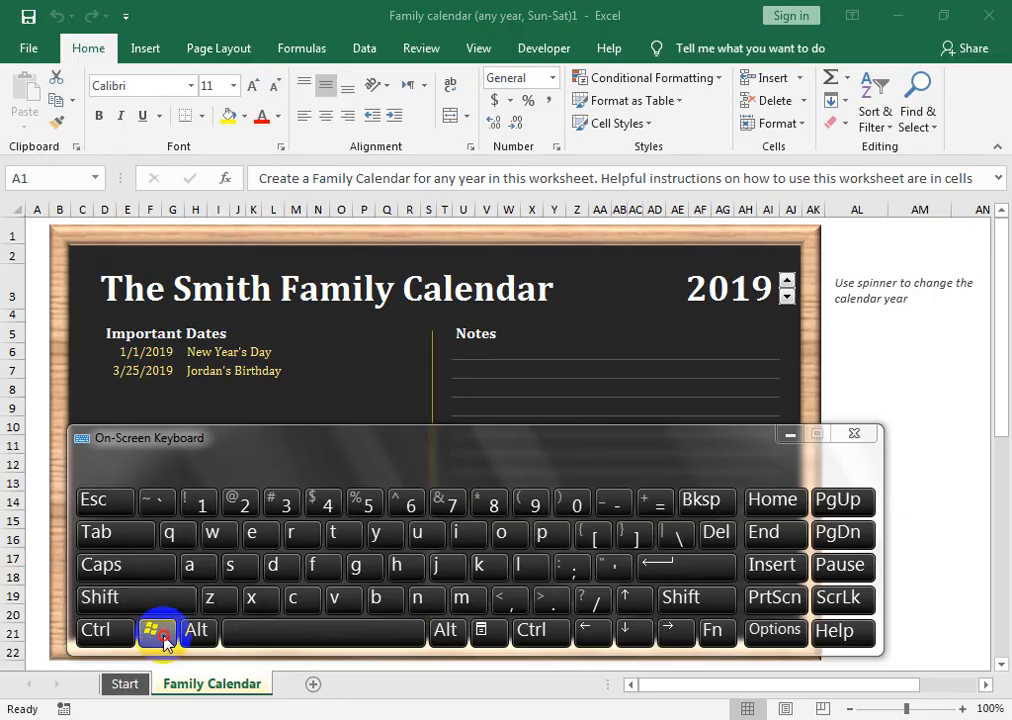
Cycle through all open windows in the 3D window switcher and return to the family calendar workbook.
left_click(135, 546)
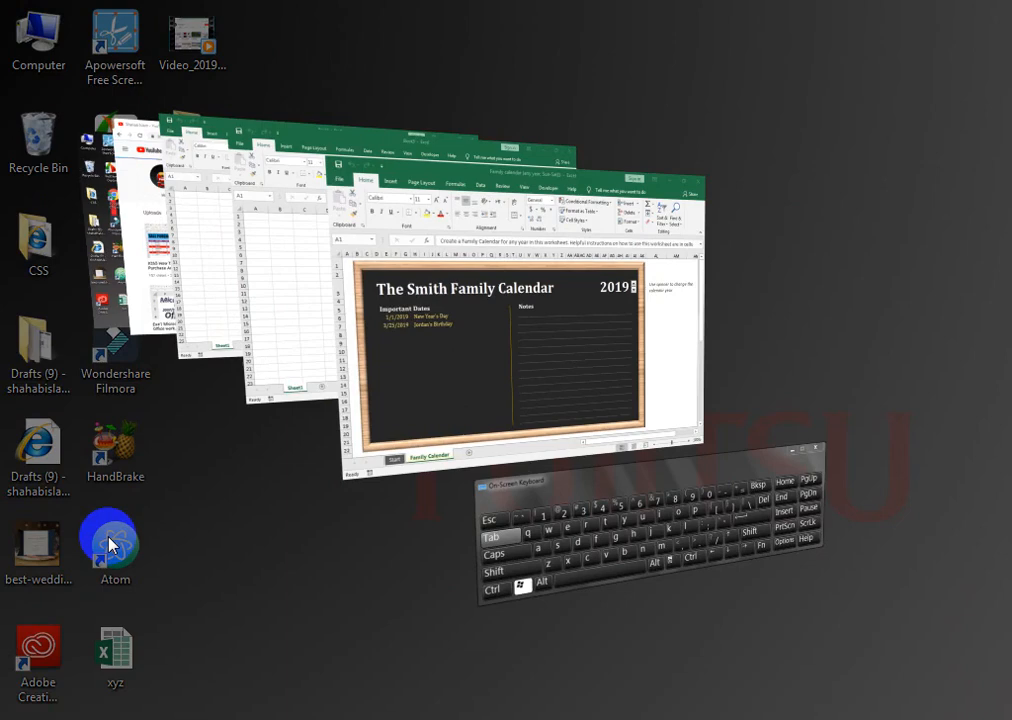
scroll(110, 545, "down", 2)
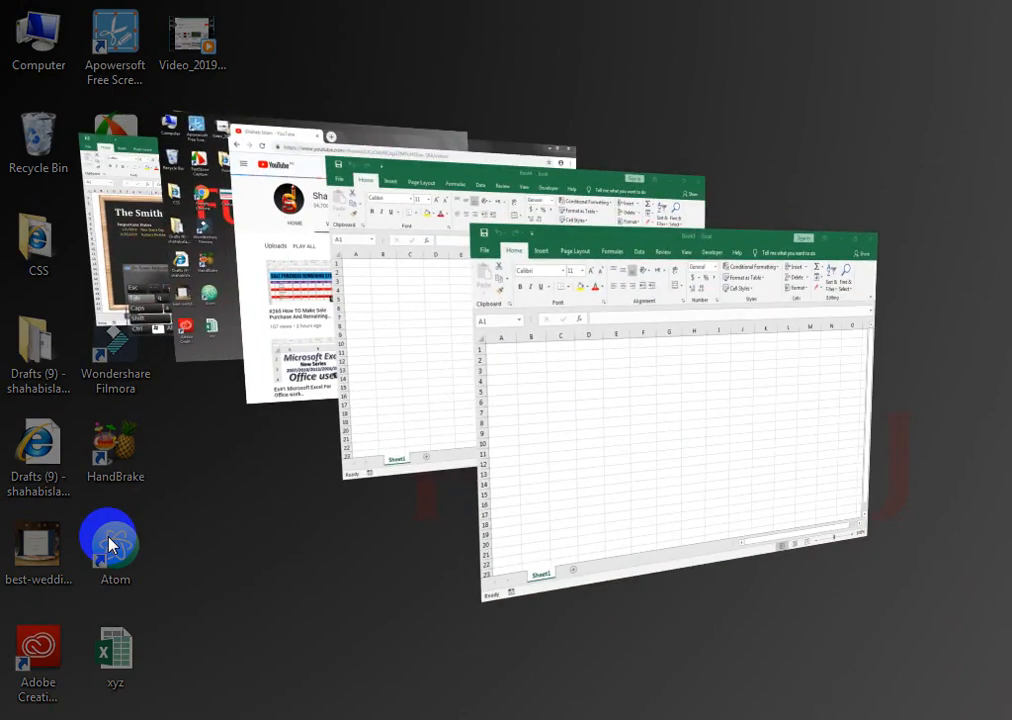
scroll(110, 545, "down", 1)
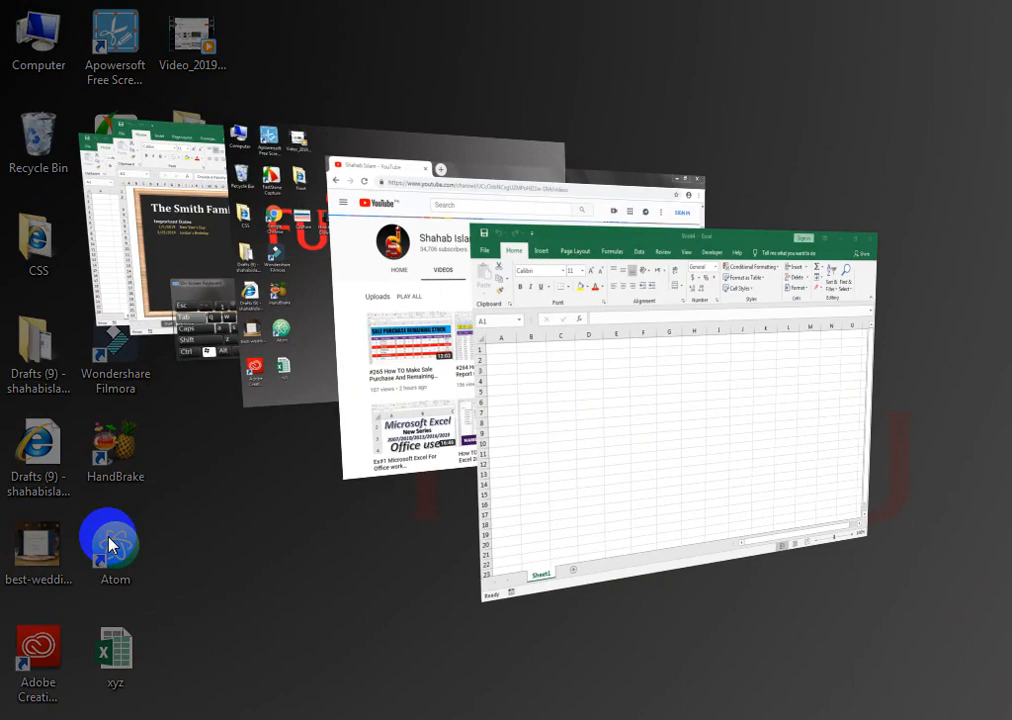
scroll(110, 545, "down", 3)
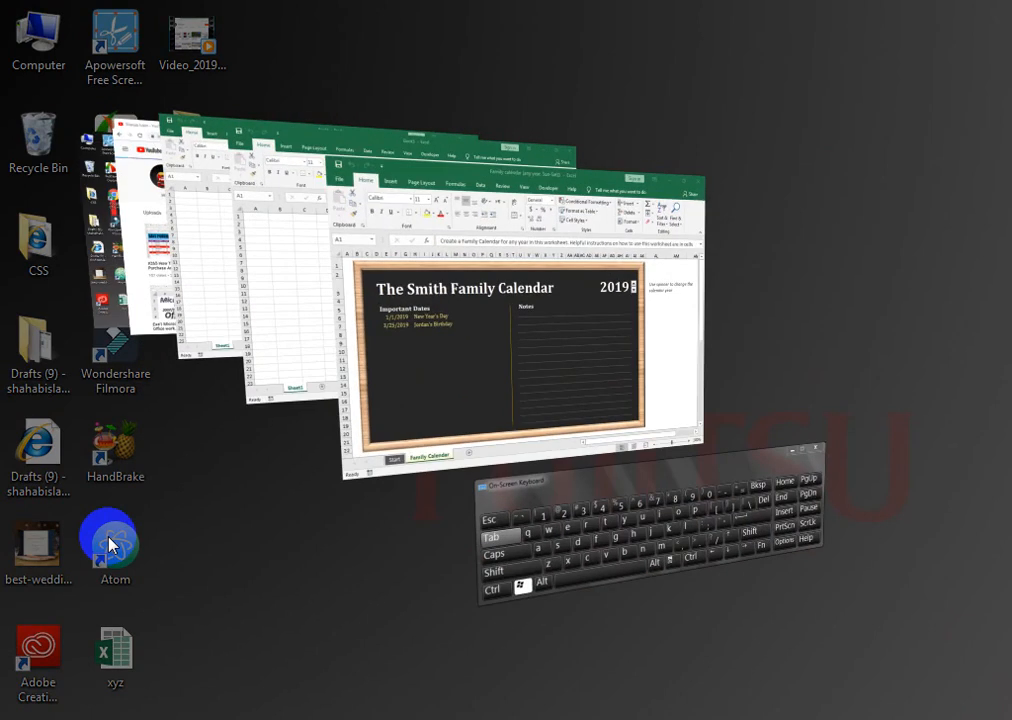
scroll(110, 545, "down", 1)
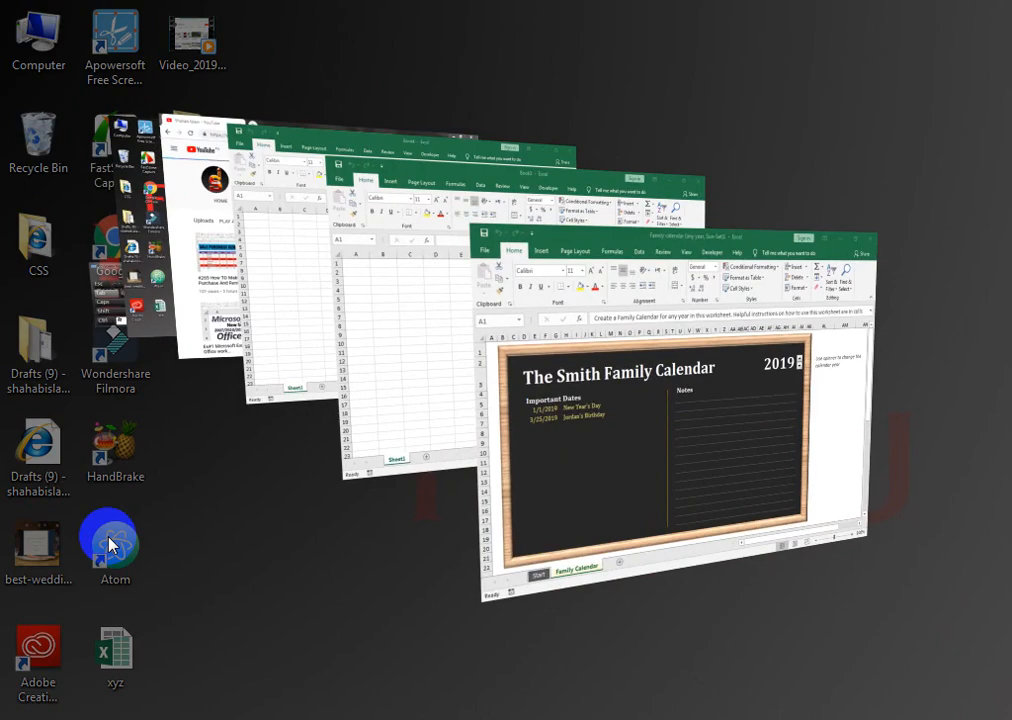
left_click(110, 545)
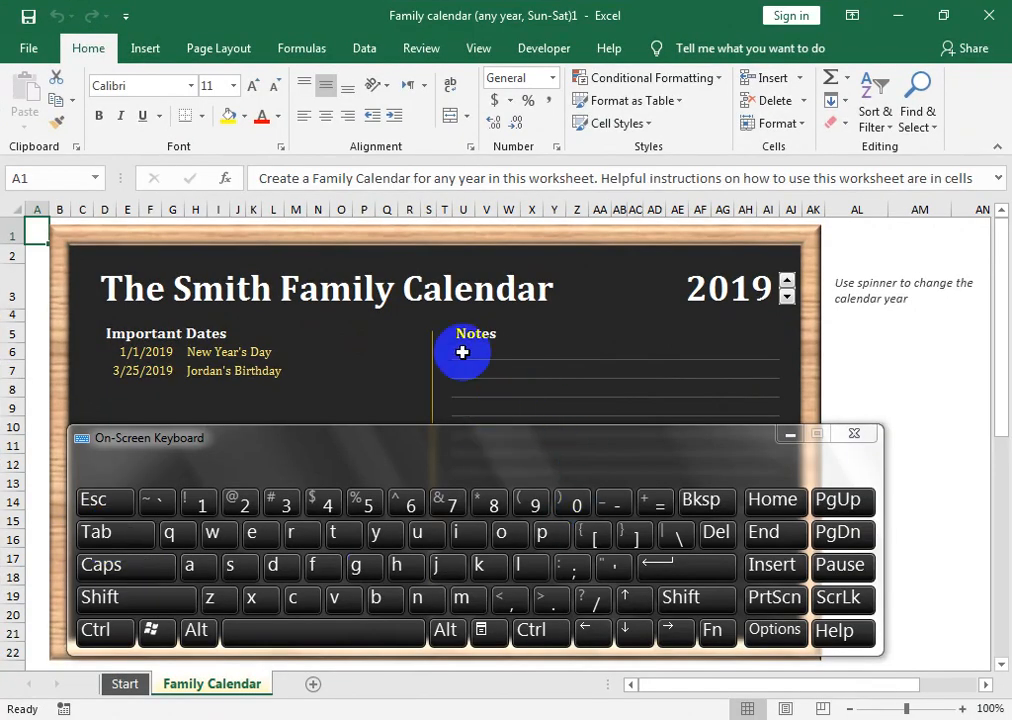
Switch to the blank workbook Book4 through the 3D window switcher and minimize the On-Screen Keyboard.
key("super+Tab")
scroll(463, 360, "down", 1)
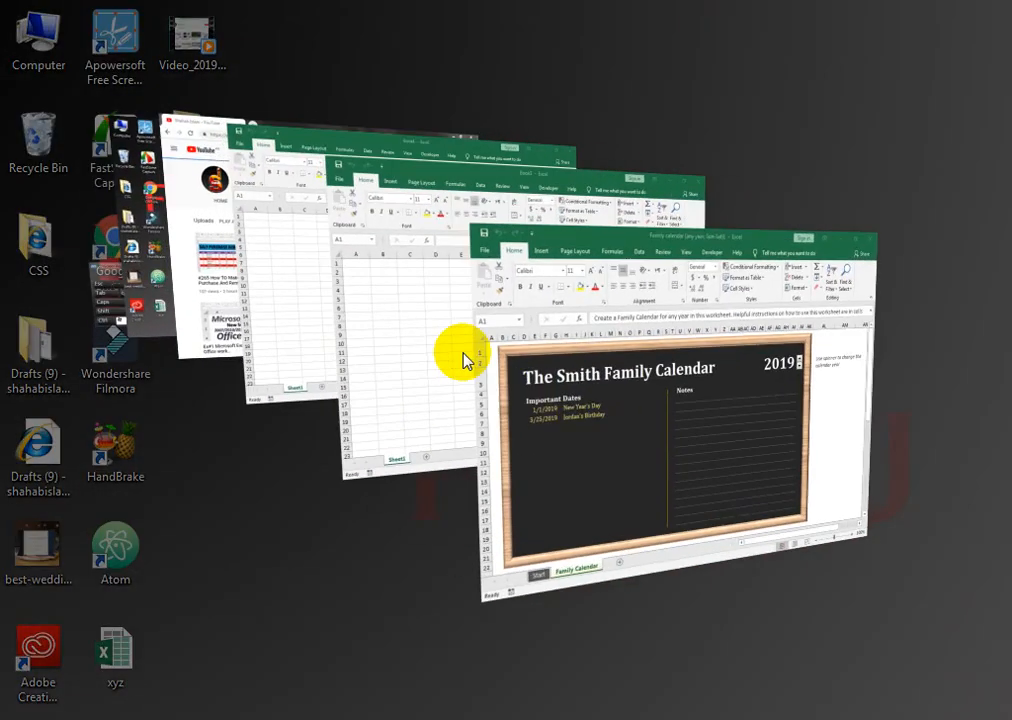
scroll(463, 360, "down", 1)
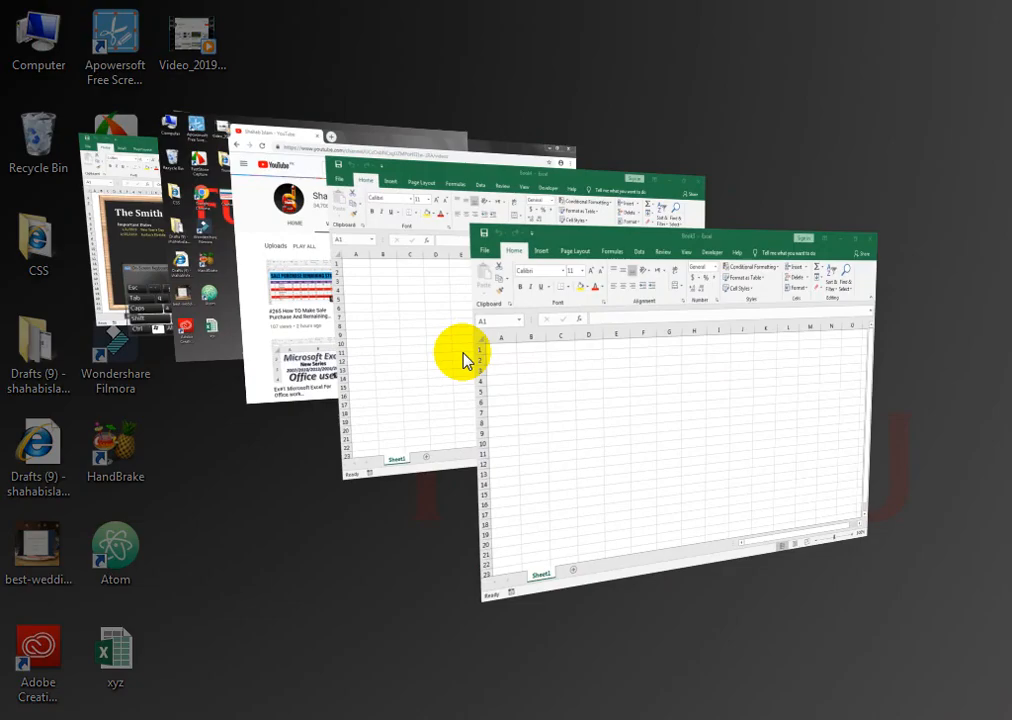
left_click(463, 360)
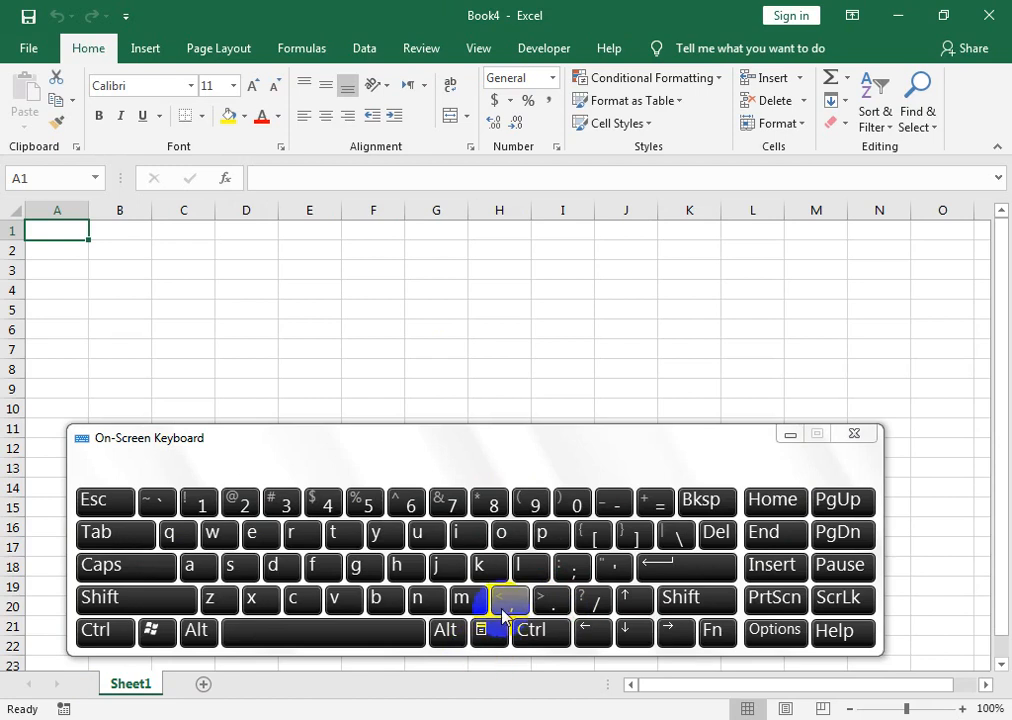
left_click(790, 436)
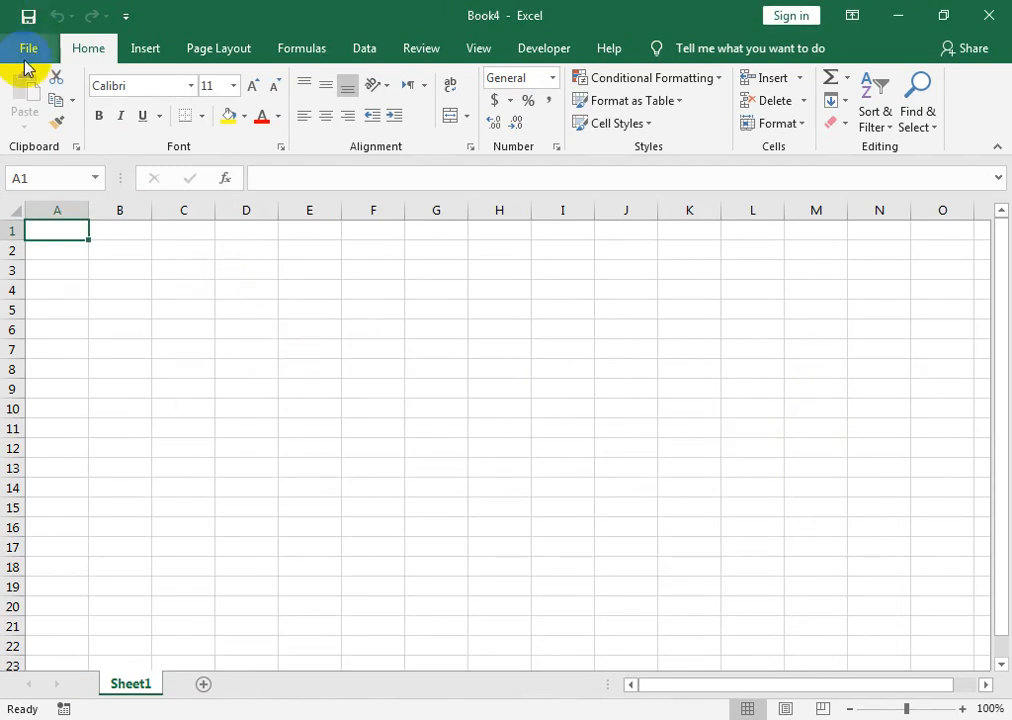
left_click(26, 52)
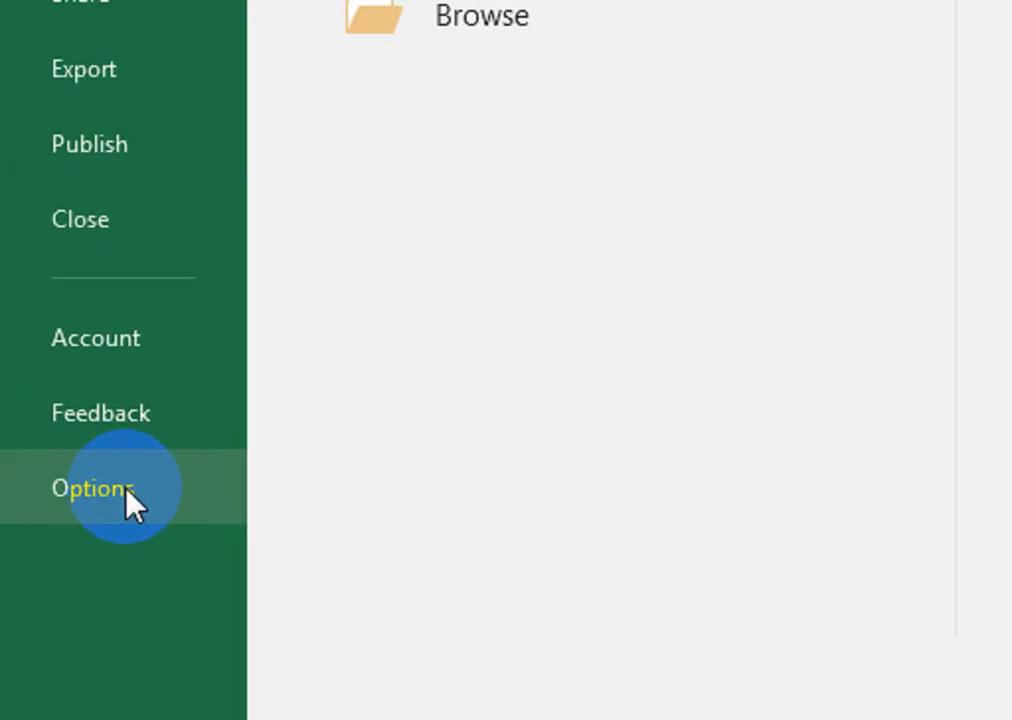
left_click(45, 40)
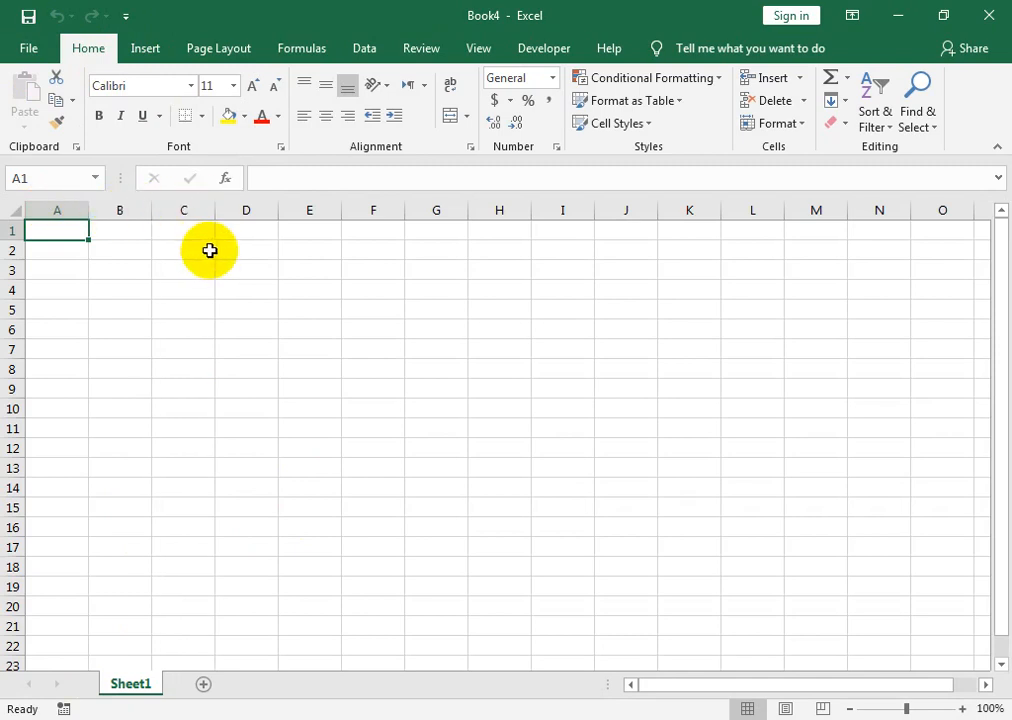
left_click(126, 17)
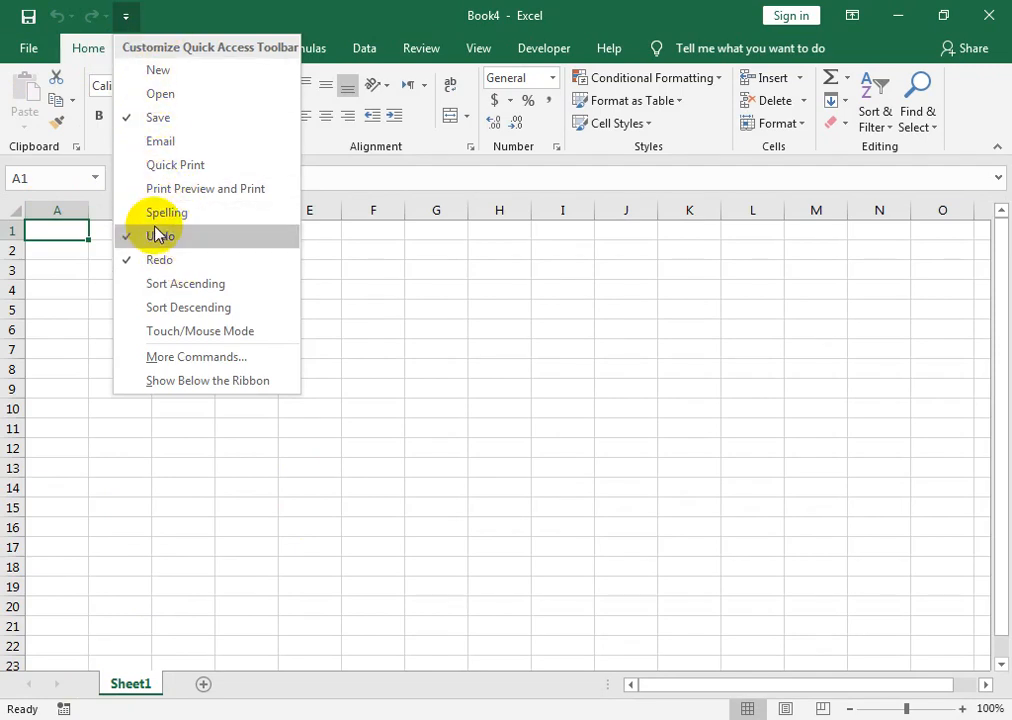
left_click(331, 22)
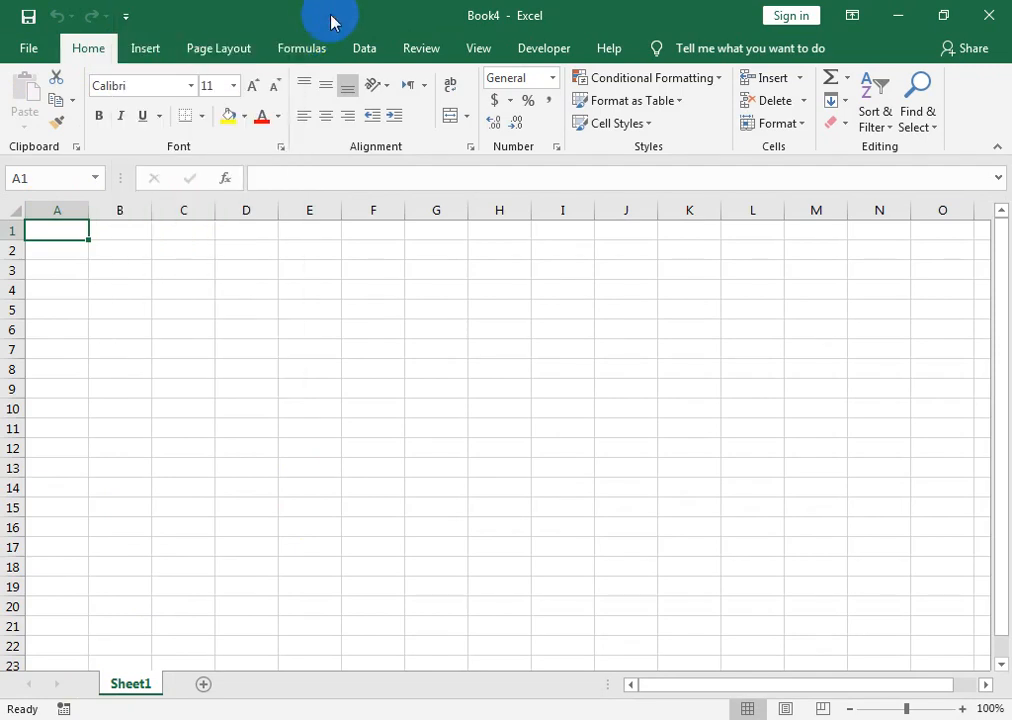
left_click(249, 294)
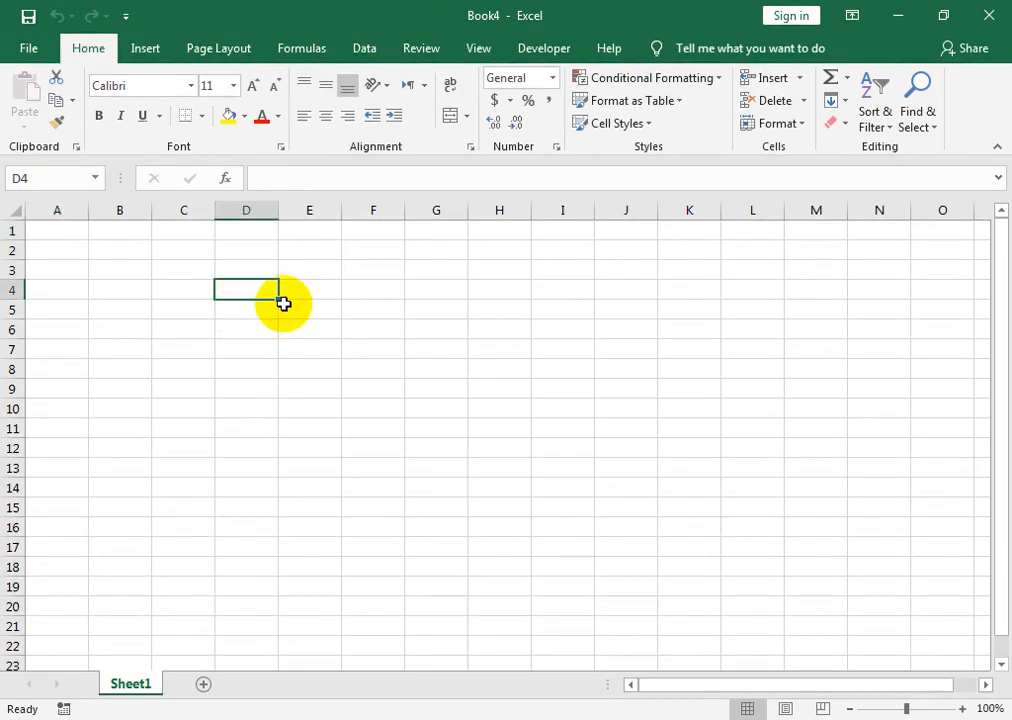
left_click(182, 289)
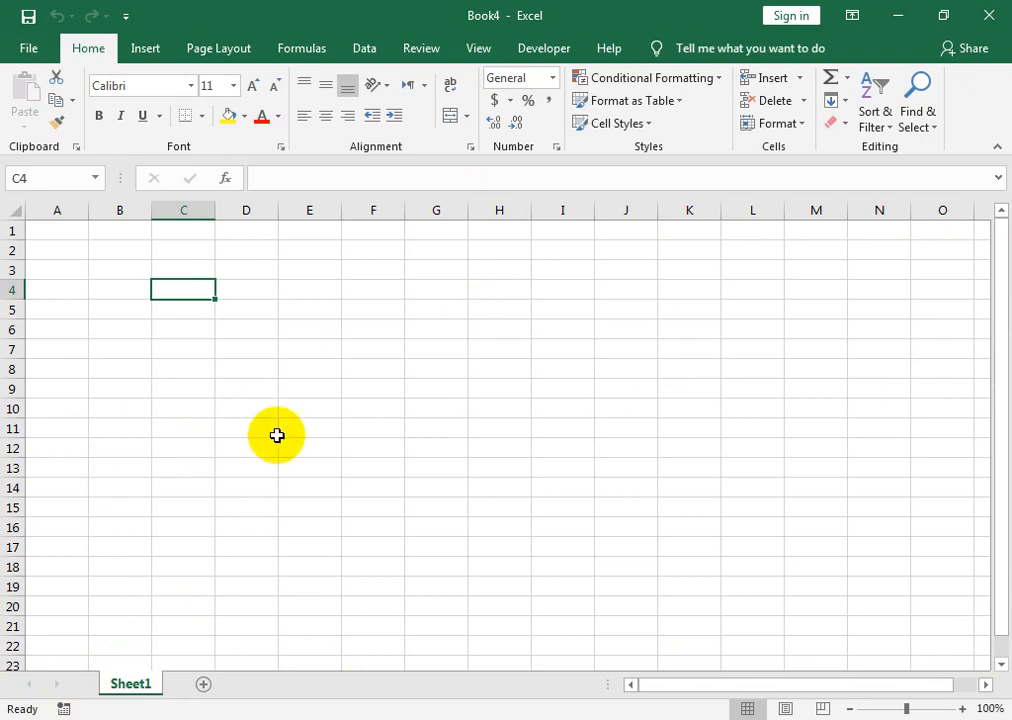
left_click(28, 50)
left_click(38, 46)
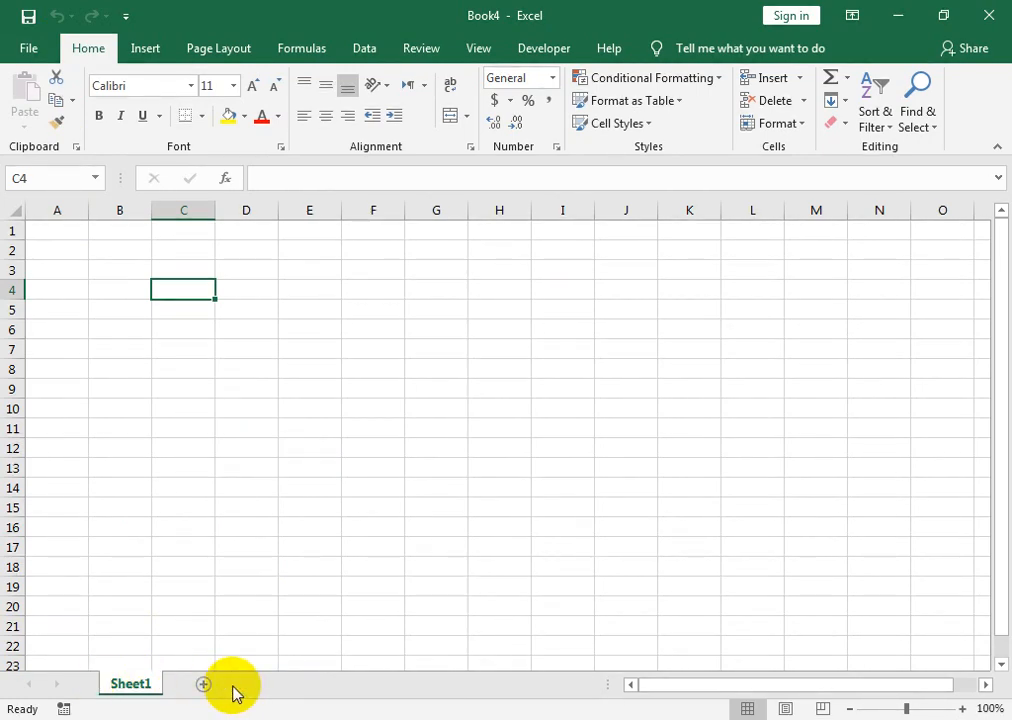
Enter "gd" in cell C4 and delete the entry again.
type("gd")
left_click(230, 345)
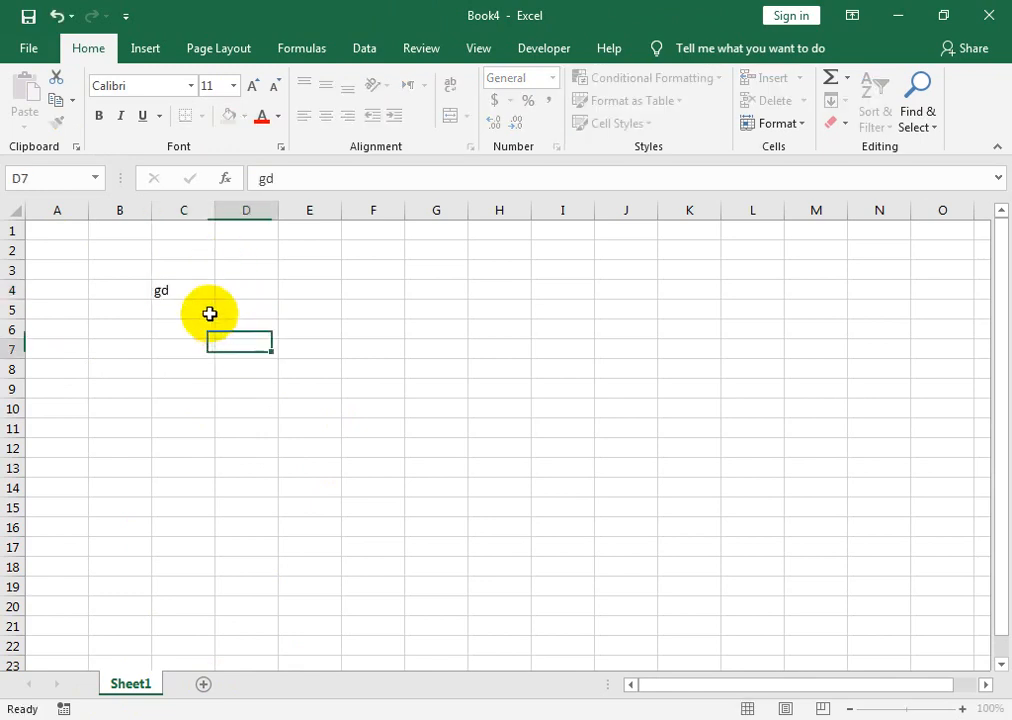
left_click(185, 290)
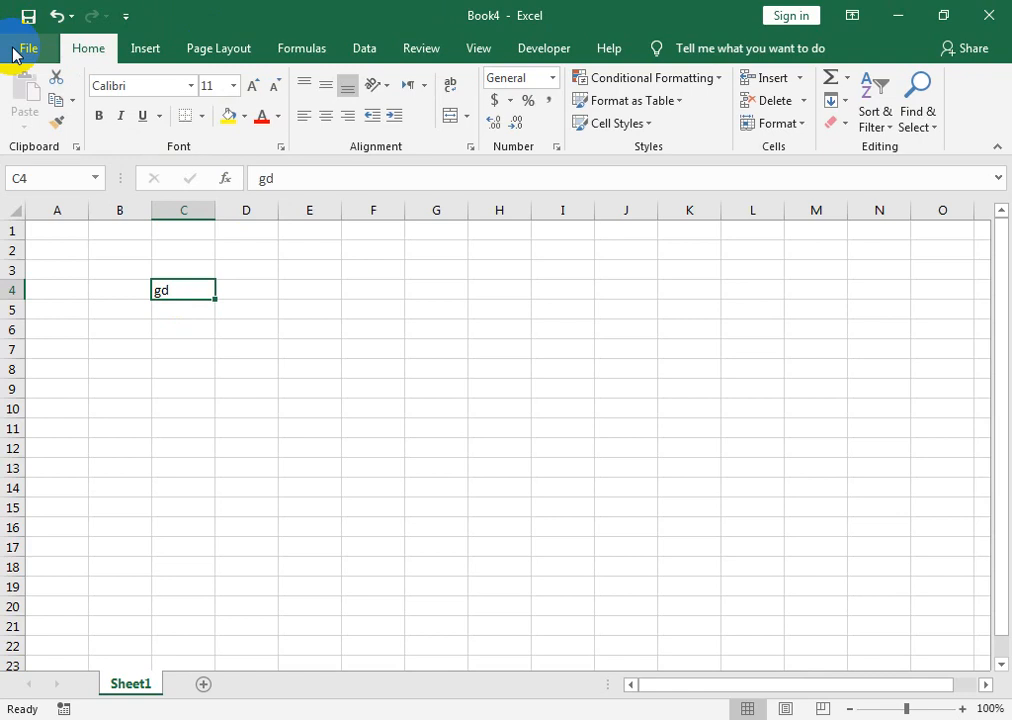
key("Delete")
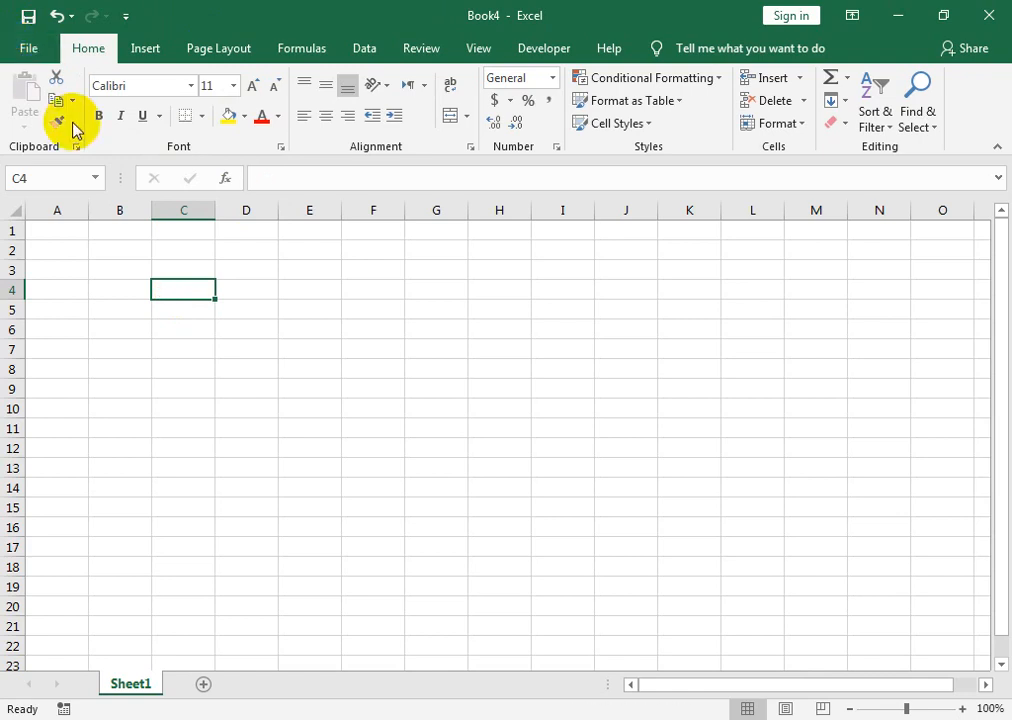
left_click(130, 232)
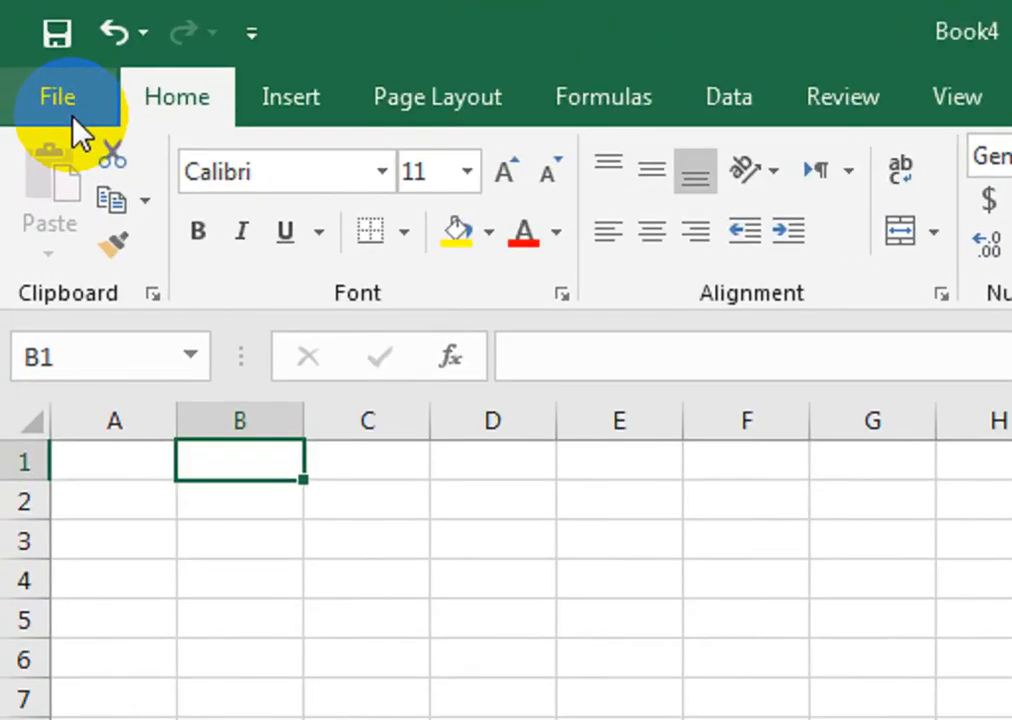
Open the Excel options and look at the default font and font size choices for new workbooks.
left_click(36, 58)
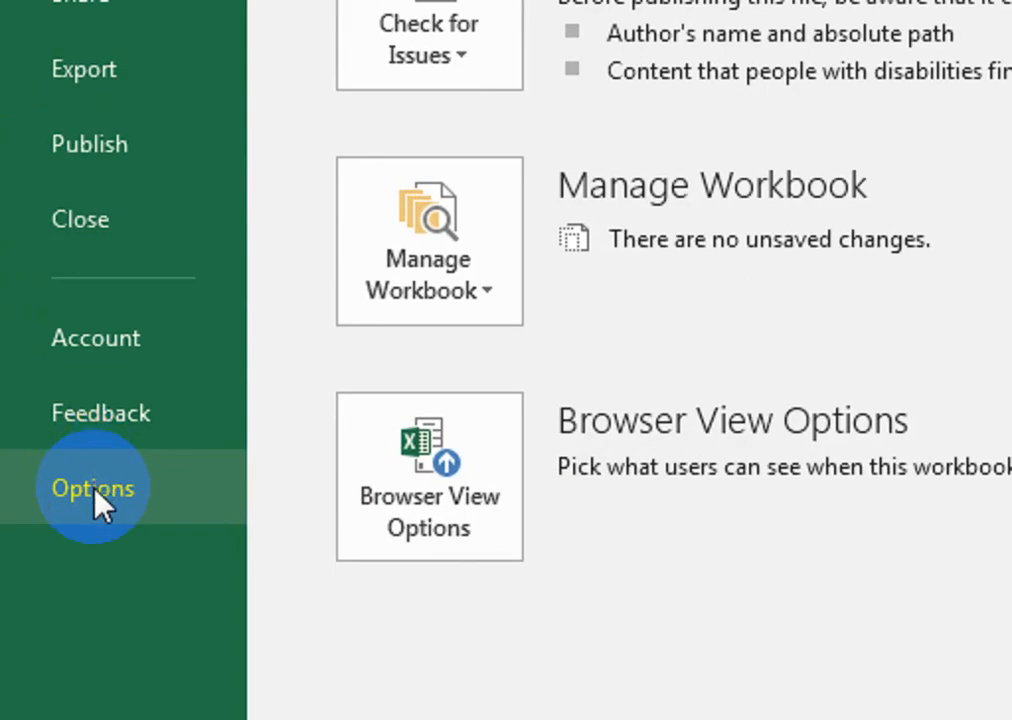
left_click(95, 490)
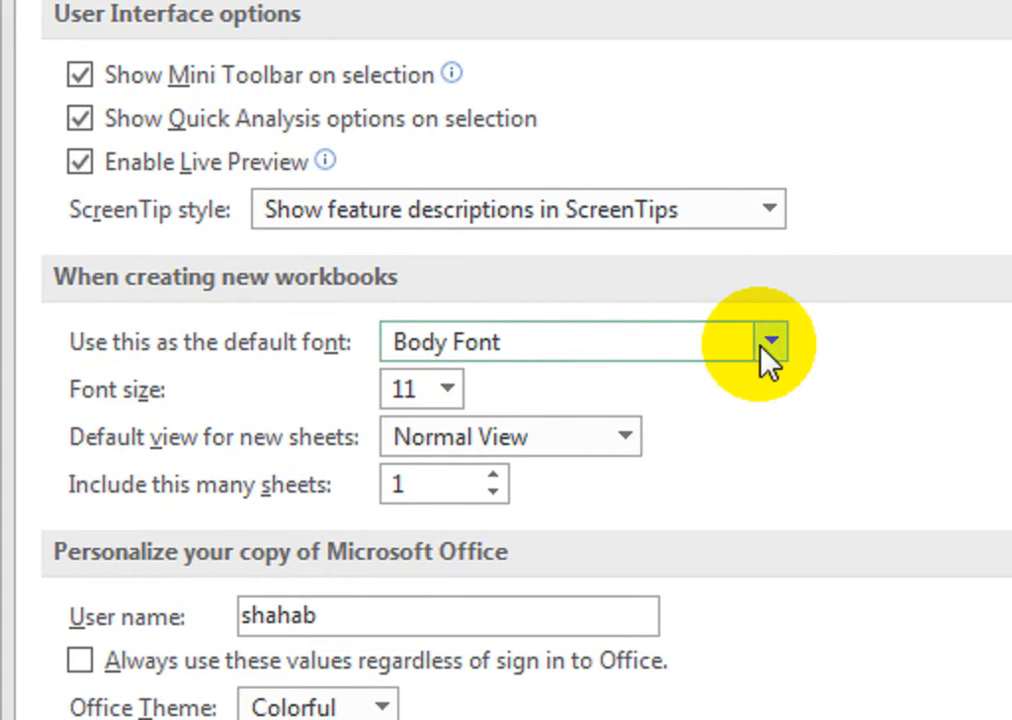
left_click(828, 348)
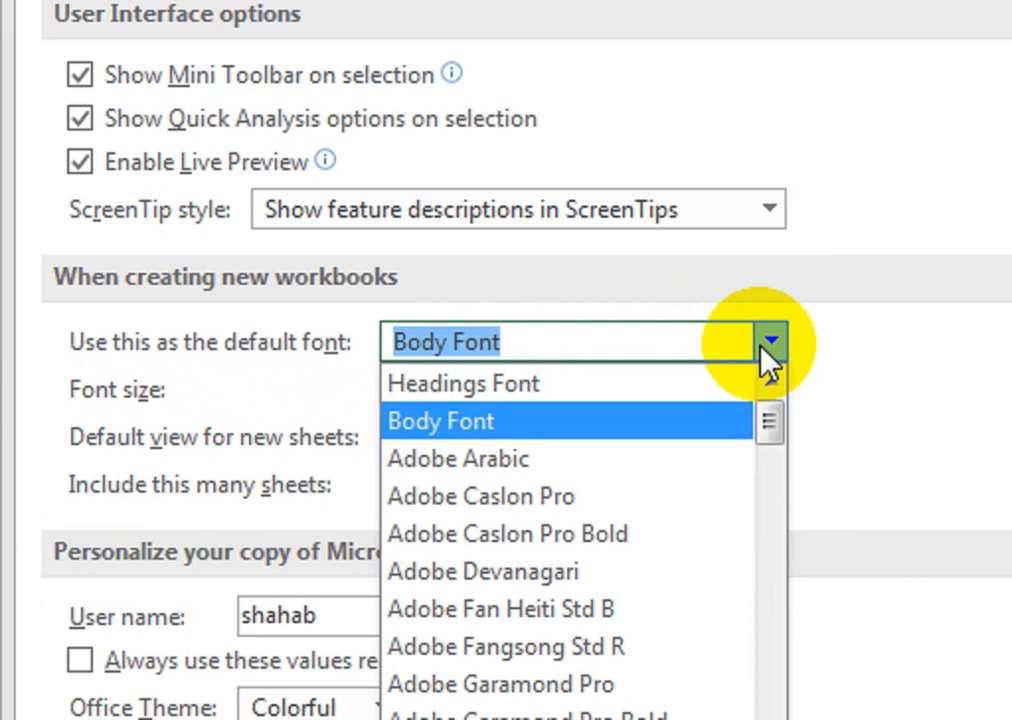
left_click(768, 345)
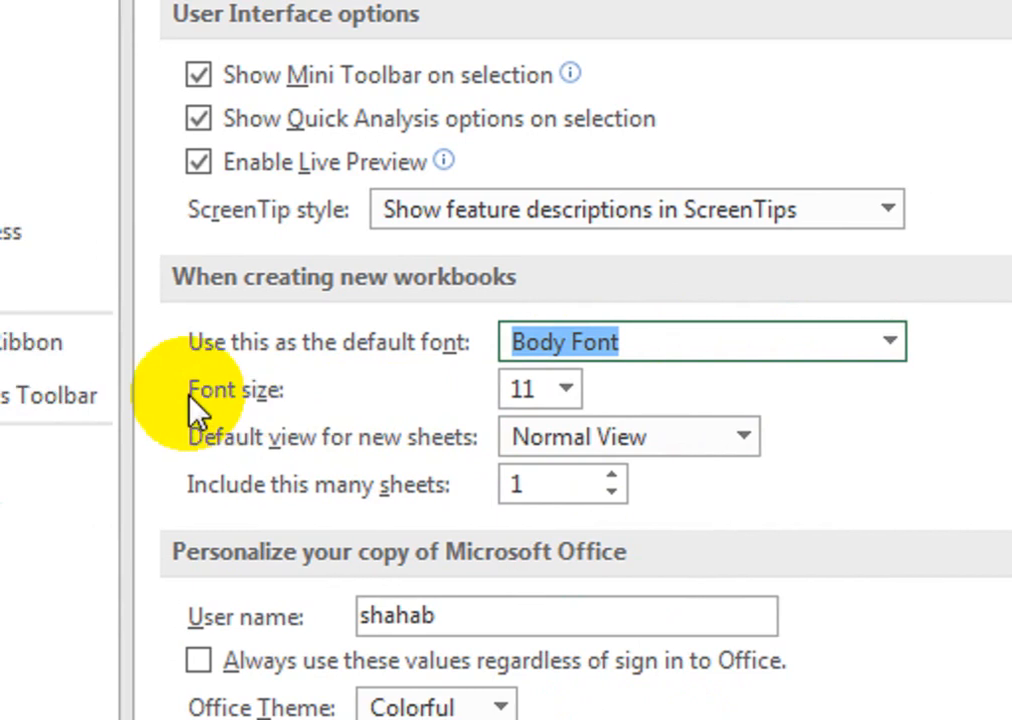
left_click(596, 388)
left_click(602, 392)
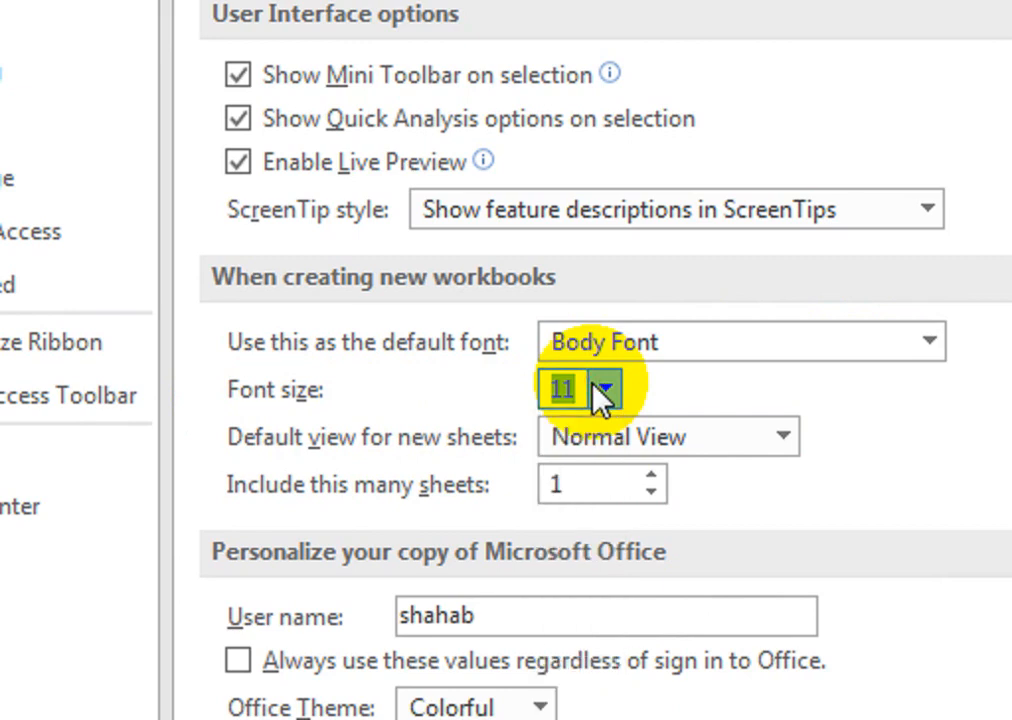
Set the default view for new sheets to Page Break Preview and apply the options.
left_click(590, 451)
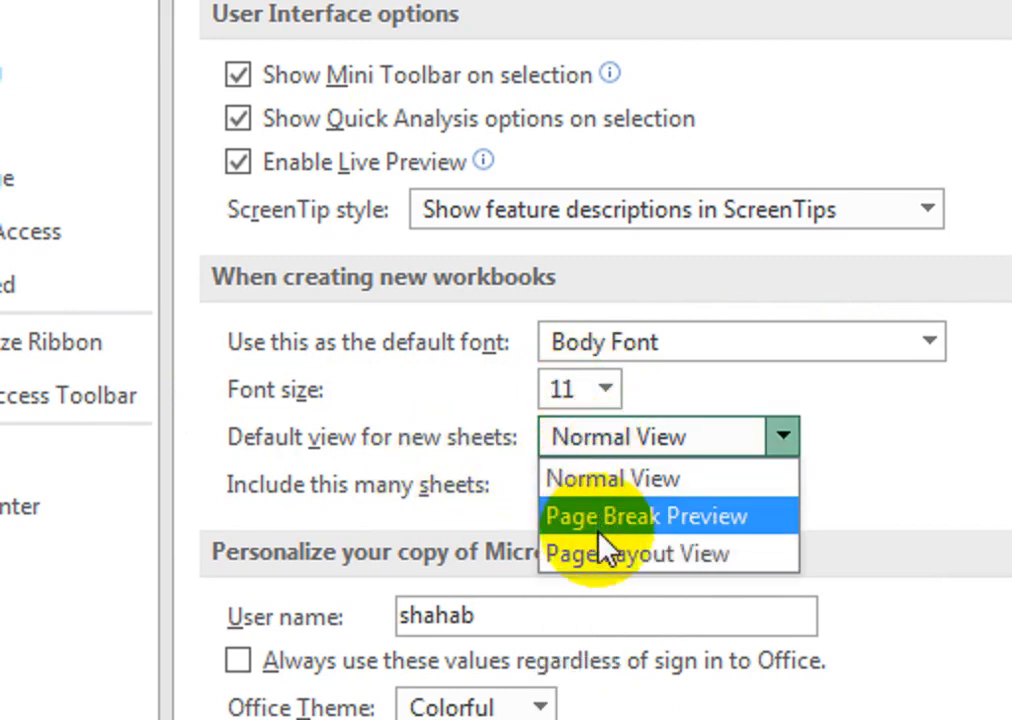
left_click(697, 423)
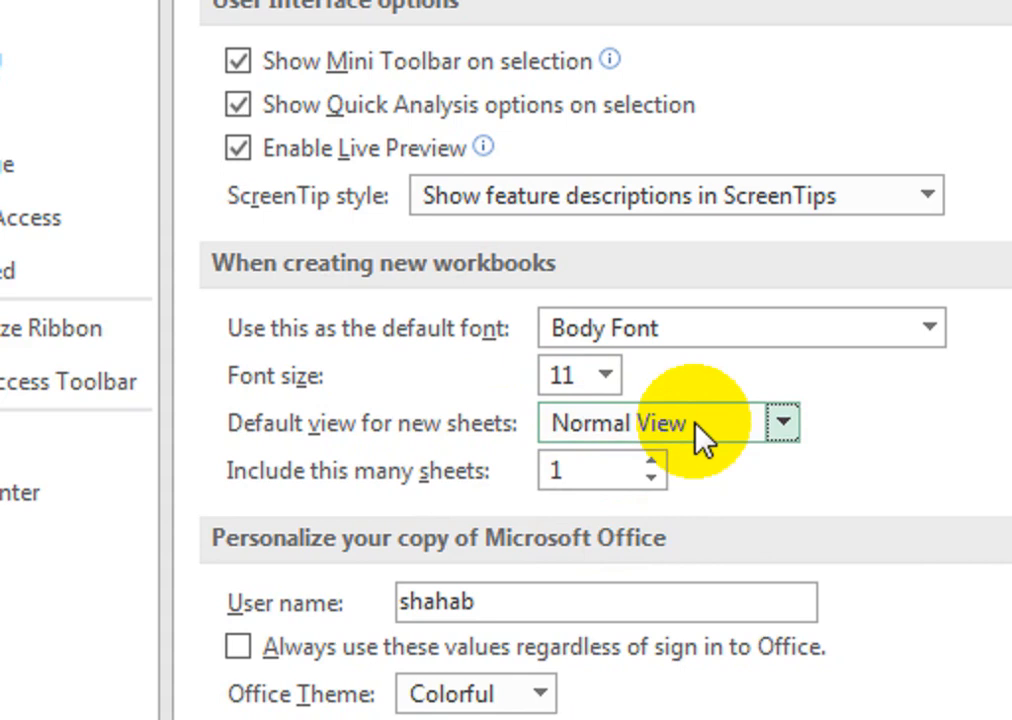
left_click(697, 423)
left_click(692, 503)
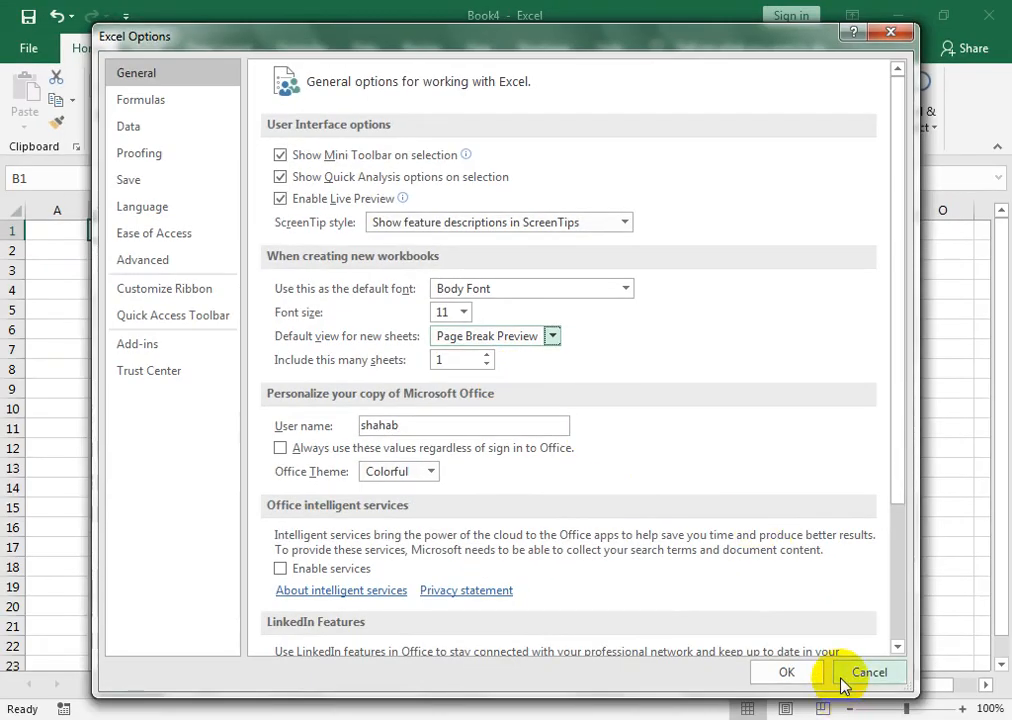
left_click(795, 670)
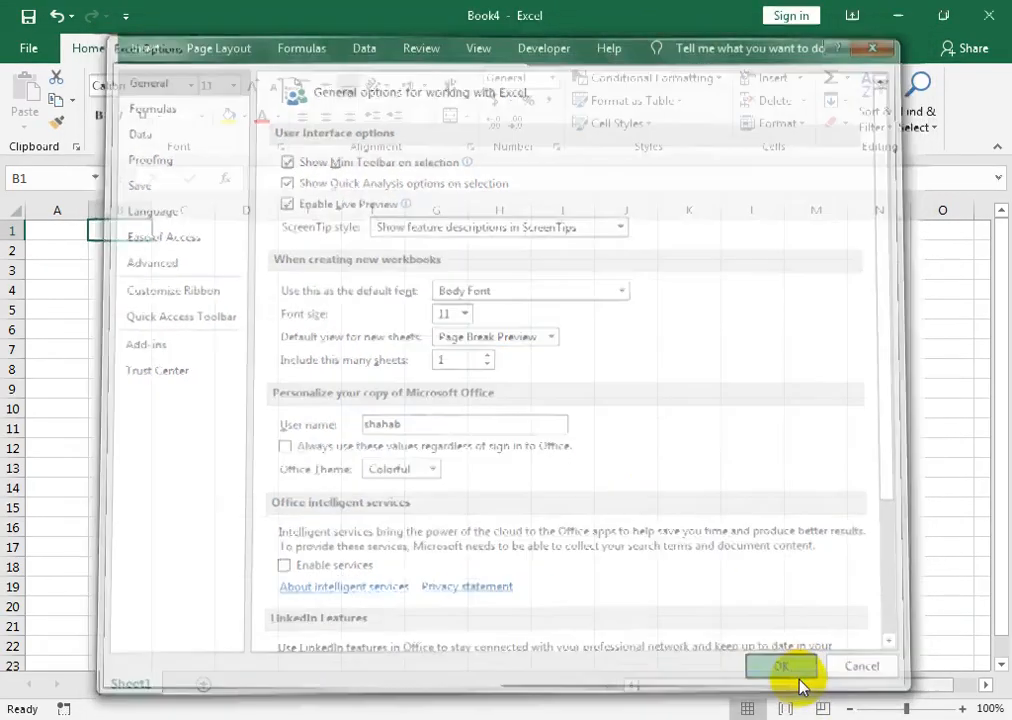
Cancel closing the current workbook and create a new blank workbook to check its default view.
left_click(497, 427)
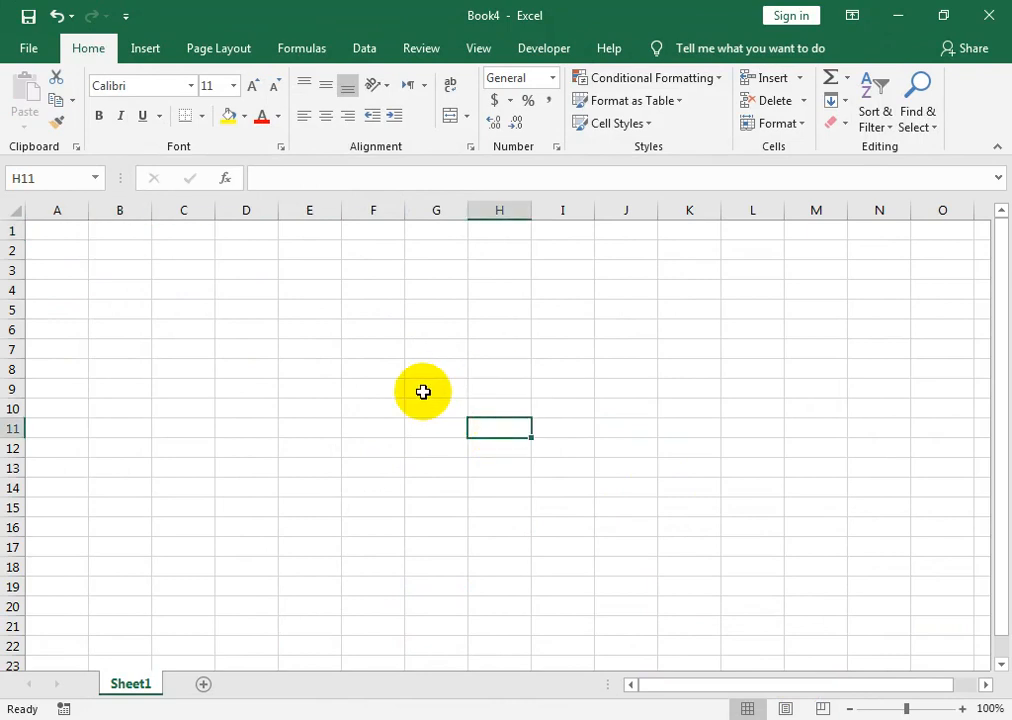
key("ctrl+w")
left_click(586, 391)
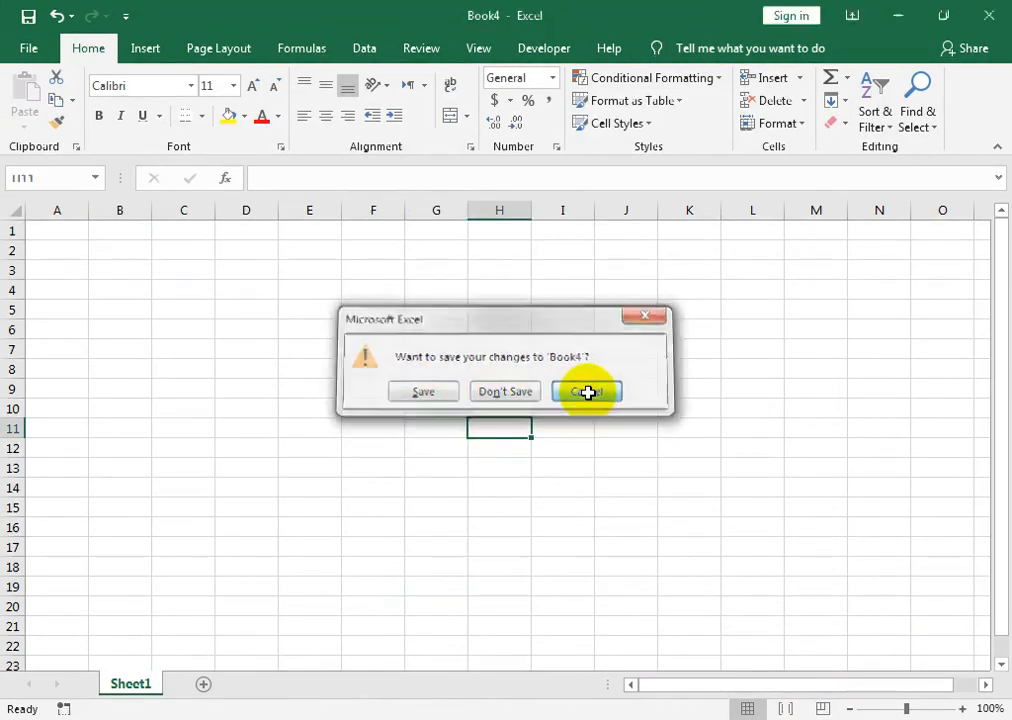
key("ctrl+n")
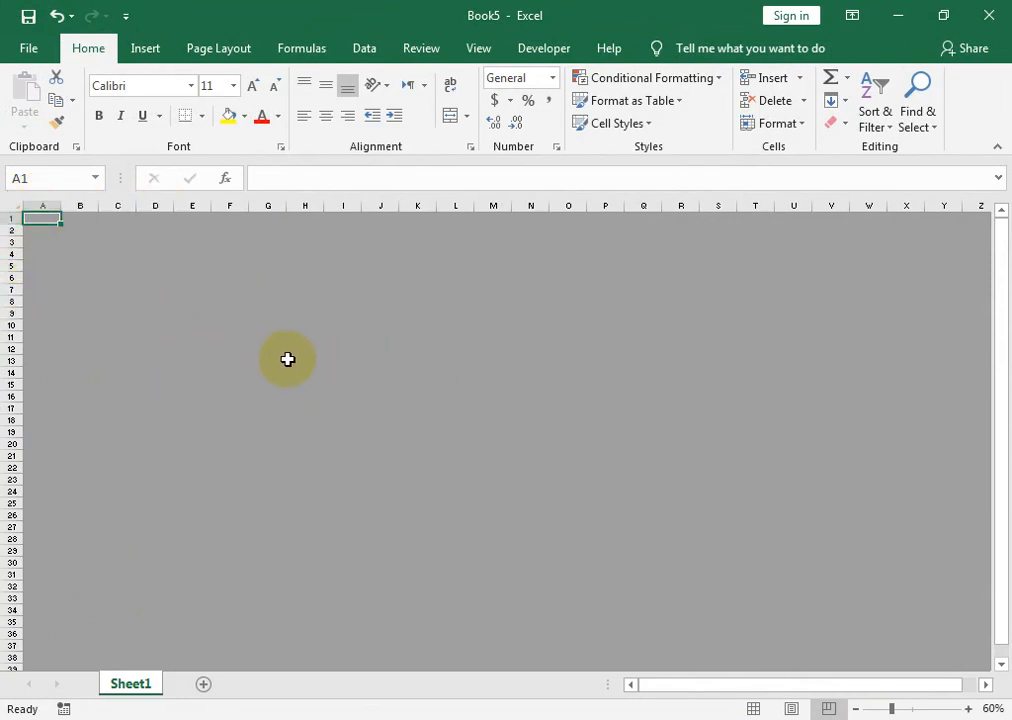
left_click(478, 48)
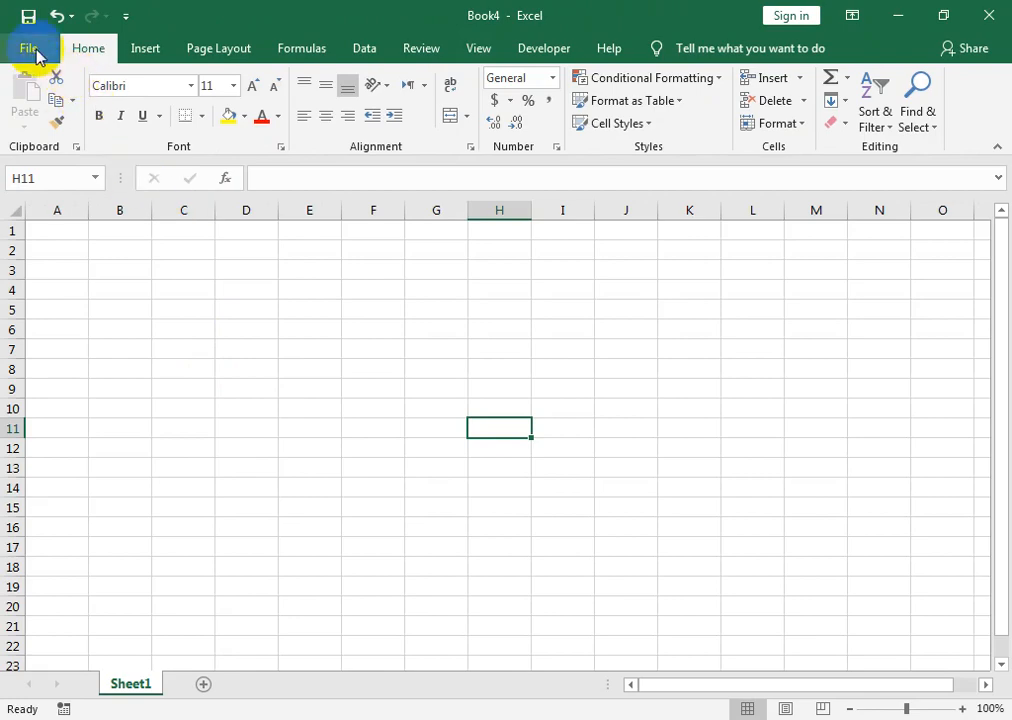
Open the Excel options and set the default view for new sheets to Normal View.
left_click(36, 57)
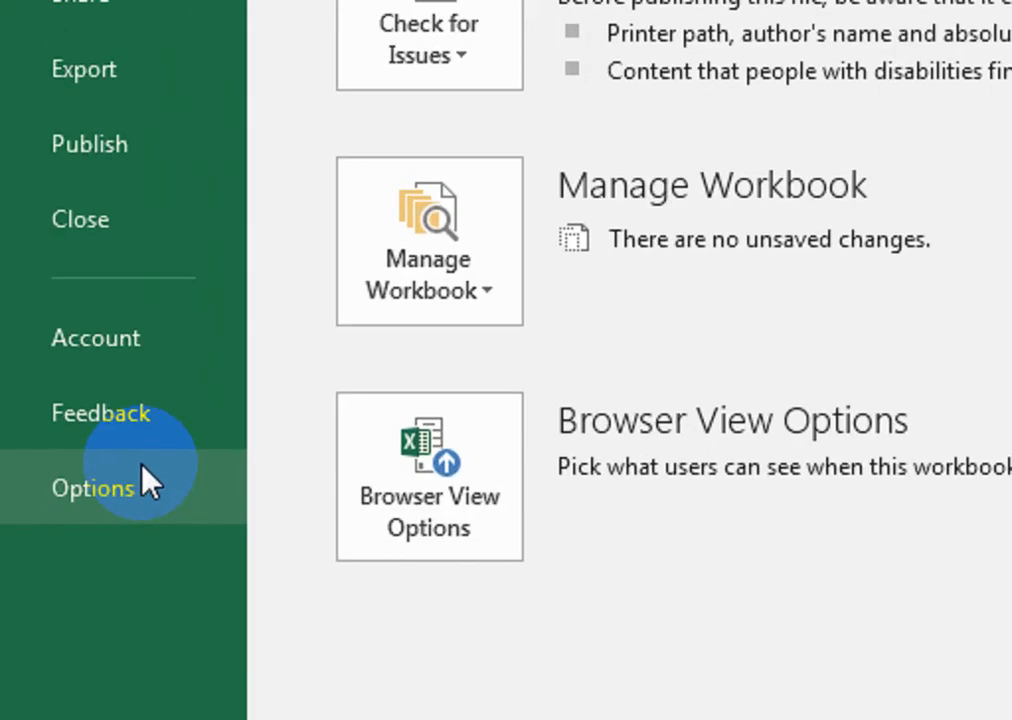
left_click(145, 482)
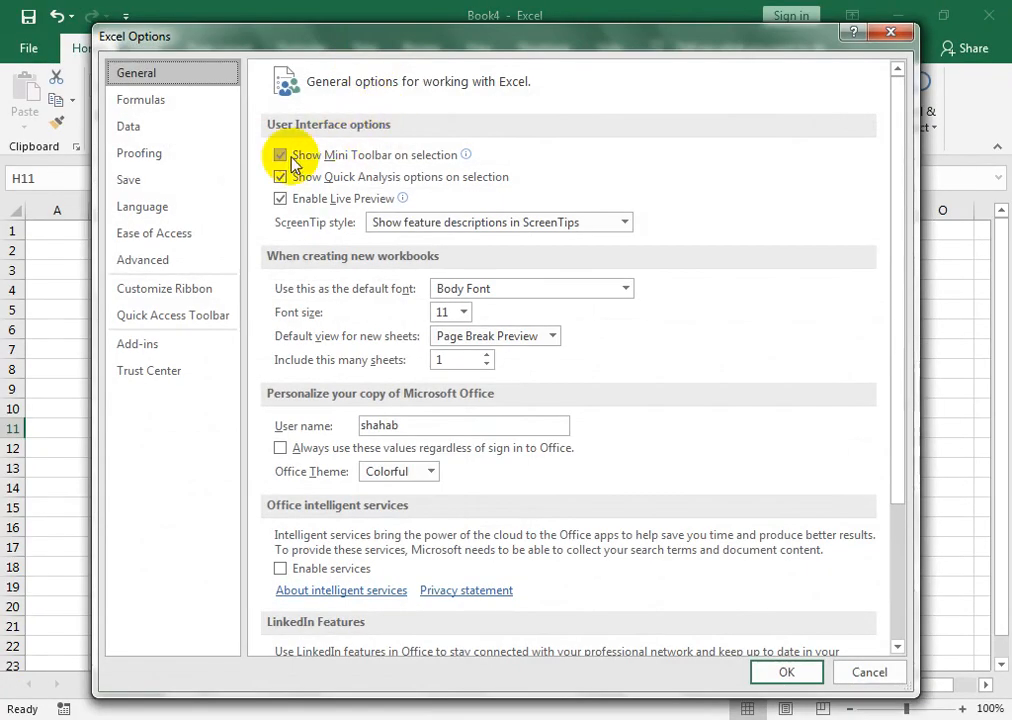
left_click(452, 338)
left_click(465, 355)
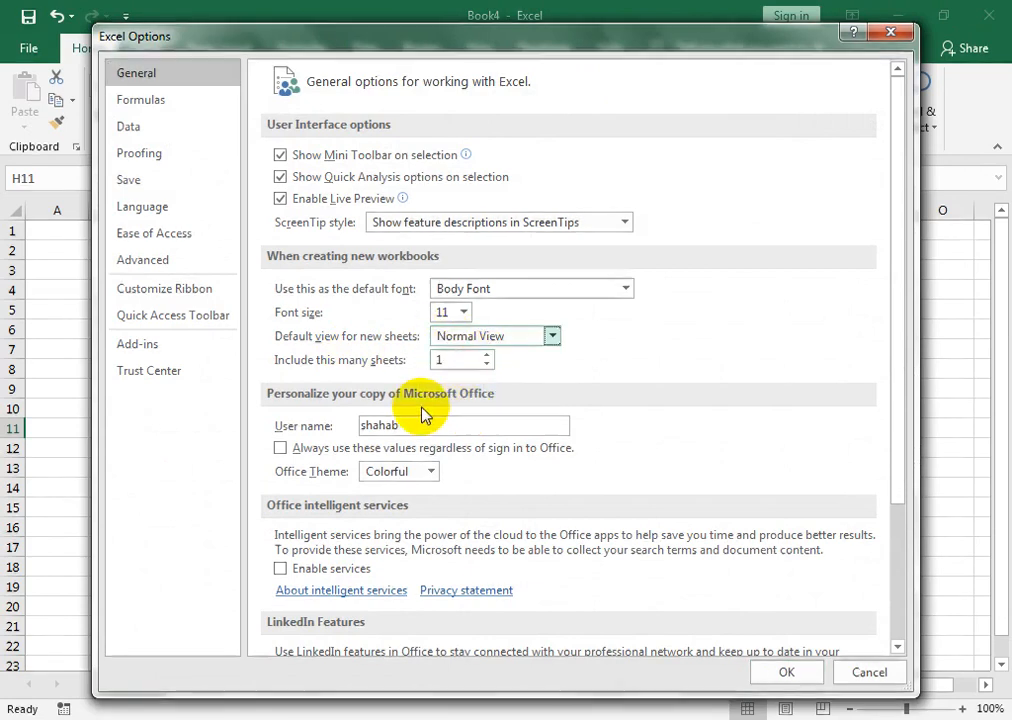
left_click_drag(352, 44, 366, 22)
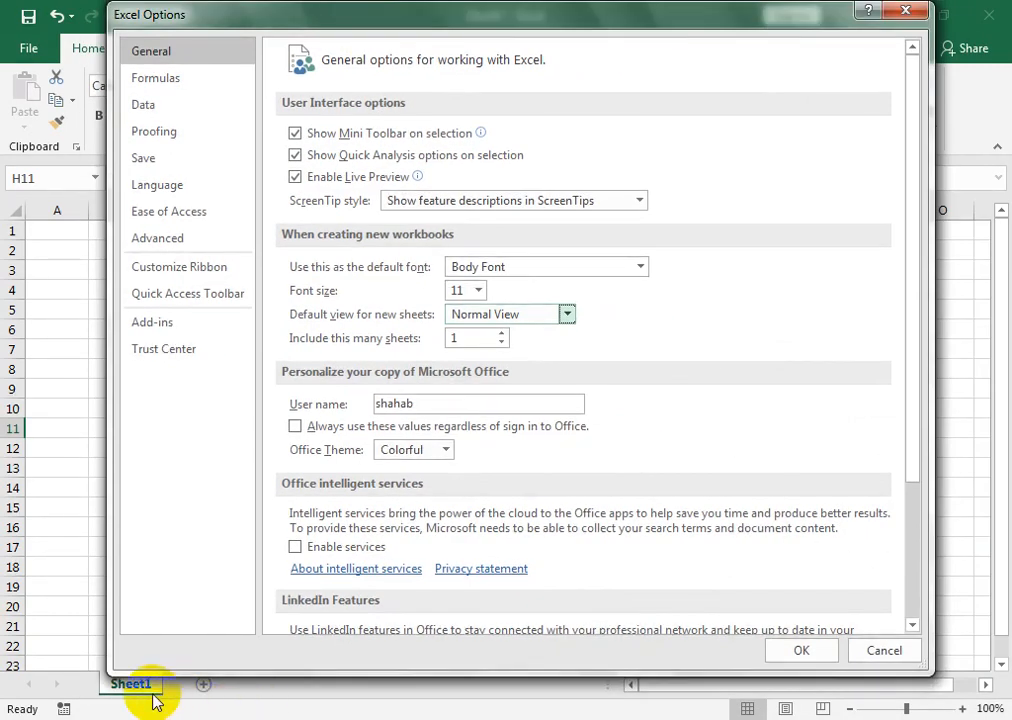
Try 100 as the number of sheets included in new workbooks, and clear the value again.
left_click(502, 334)
left_click(502, 334)
left_click(502, 334)
left_click(502, 334)
left_click(502, 334)
type("100")
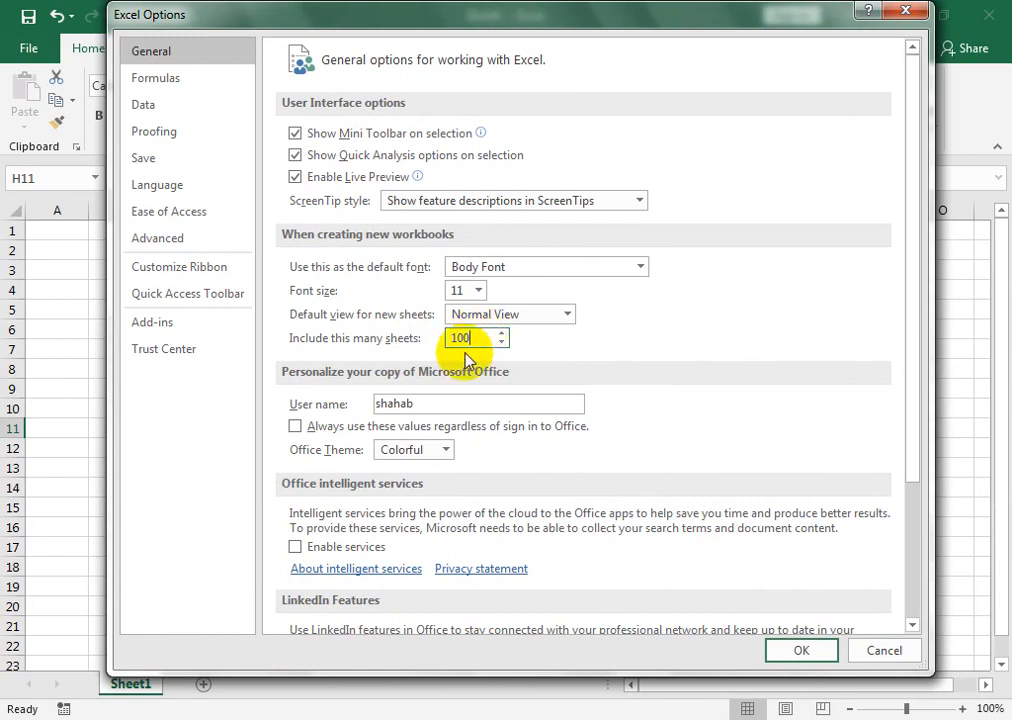
key("BackSpace")
key("BackSpace")
key("BackSpace")
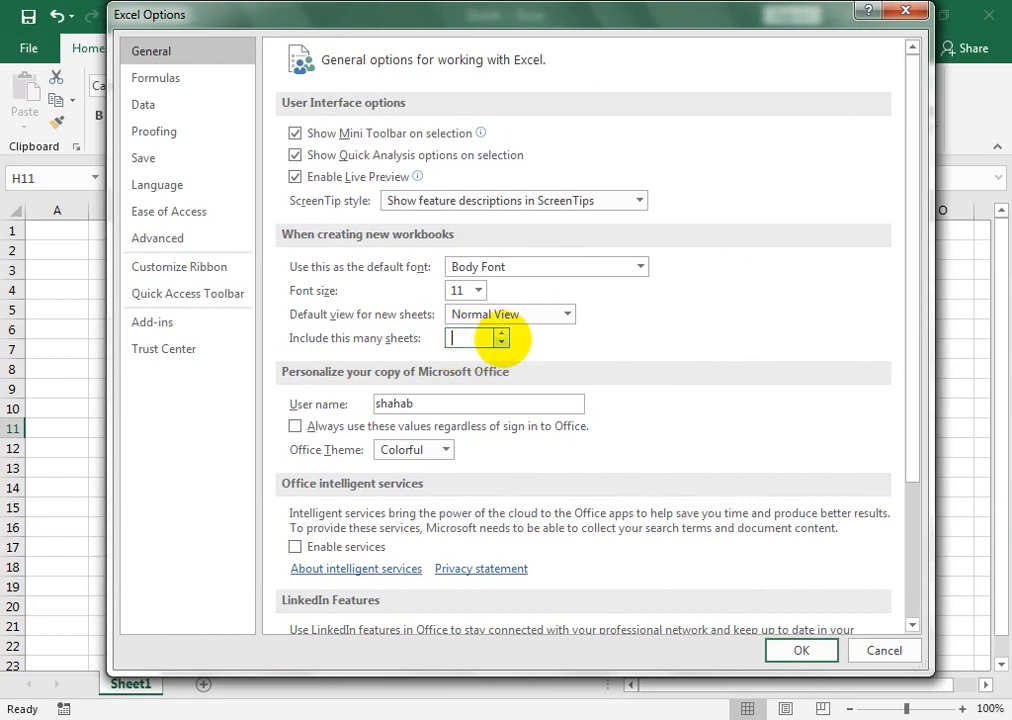
Set the number of sheets included in new workbooks back to 1.
left_click(502, 336)
left_click(503, 344)
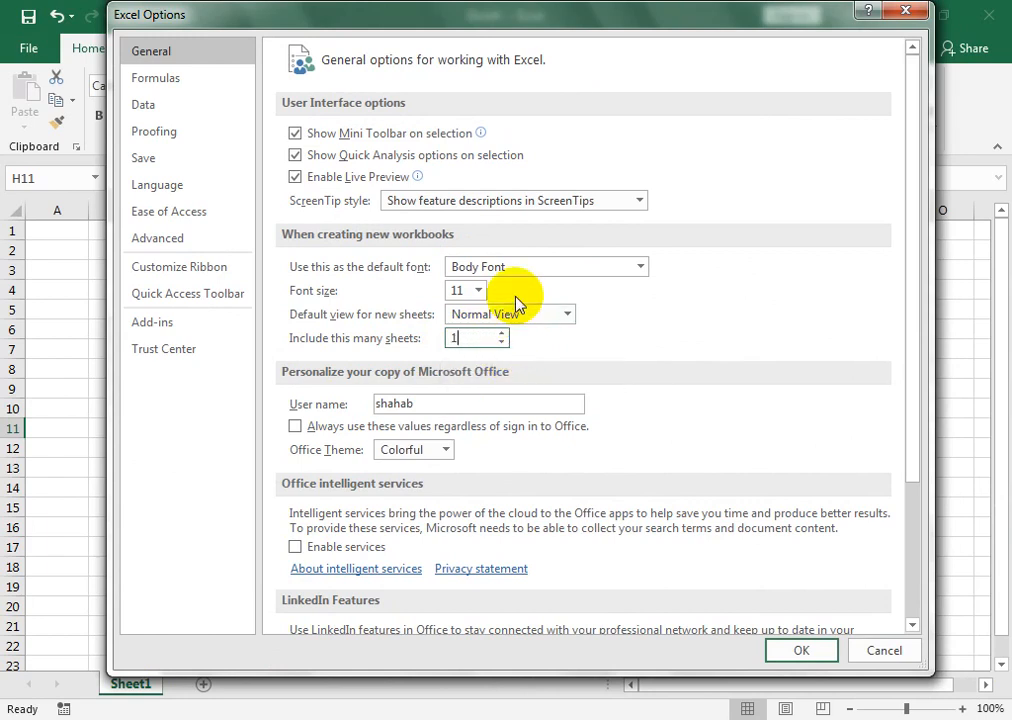
key("BackSpace")
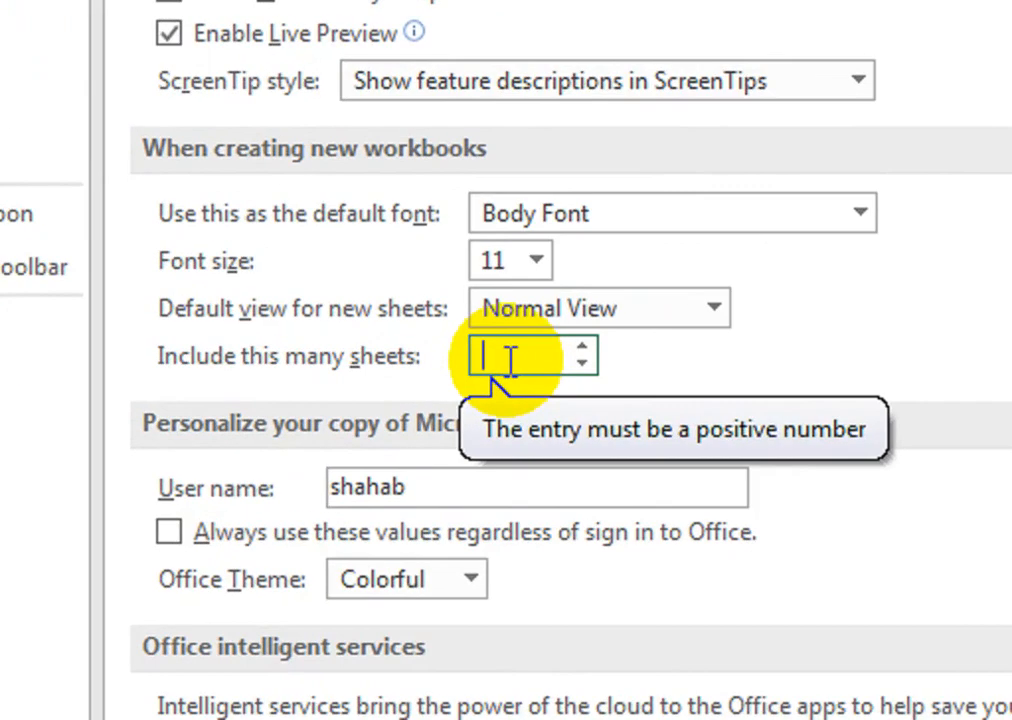
type("1")
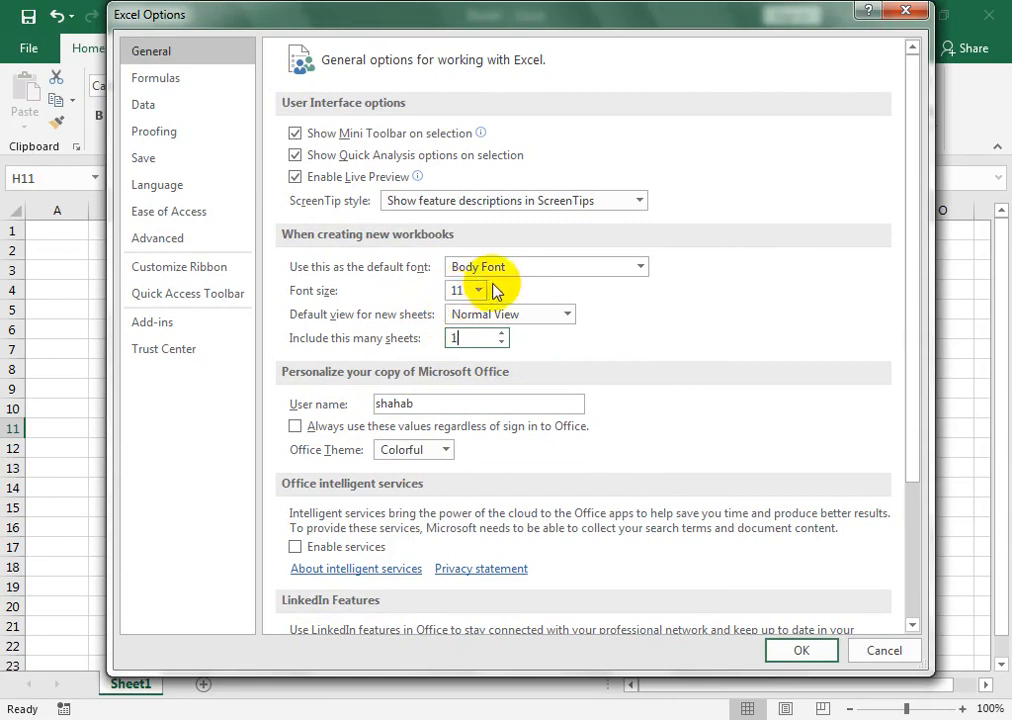
left_click(501, 334)
left_click(501, 343)
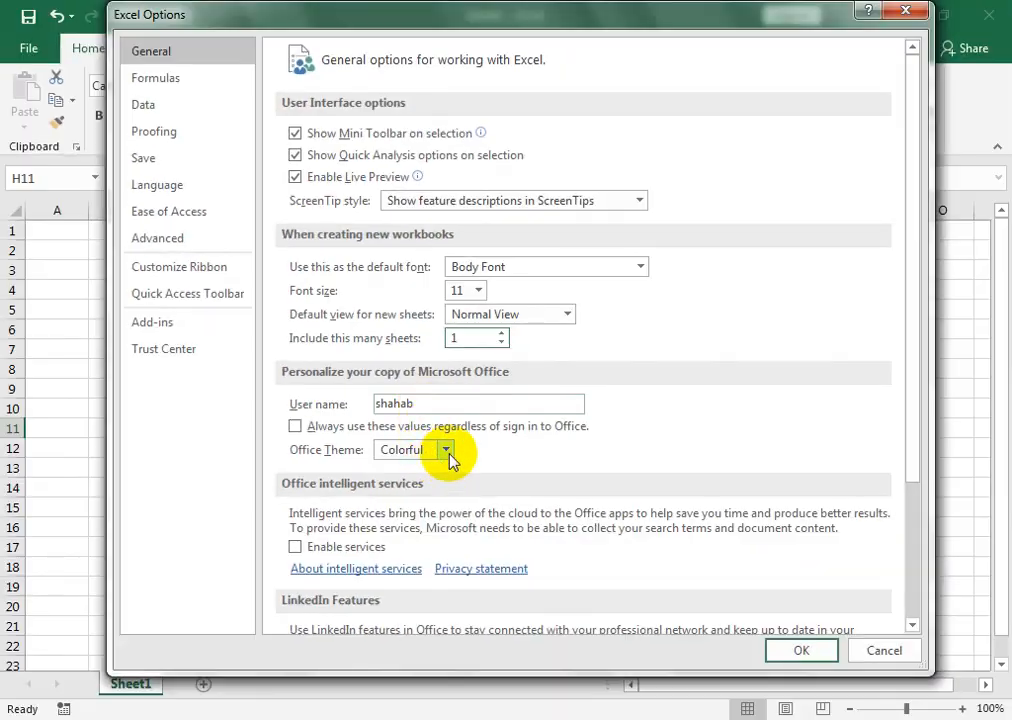
Set the Office theme to Black and apply the options.
left_click(580, 451)
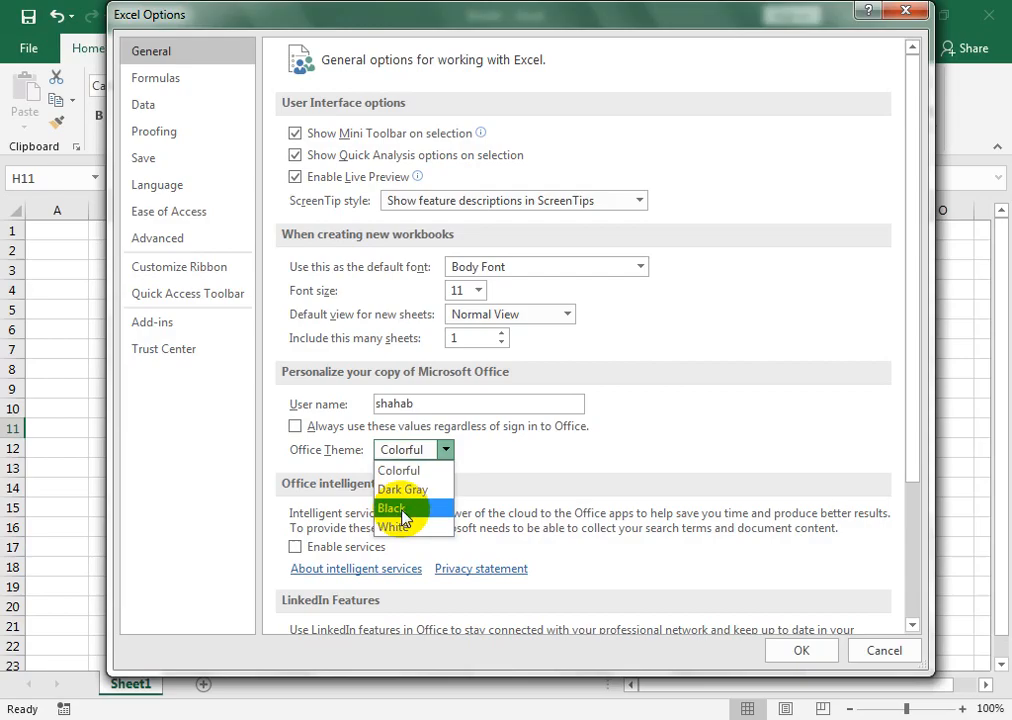
left_click(440, 508)
left_click(771, 648)
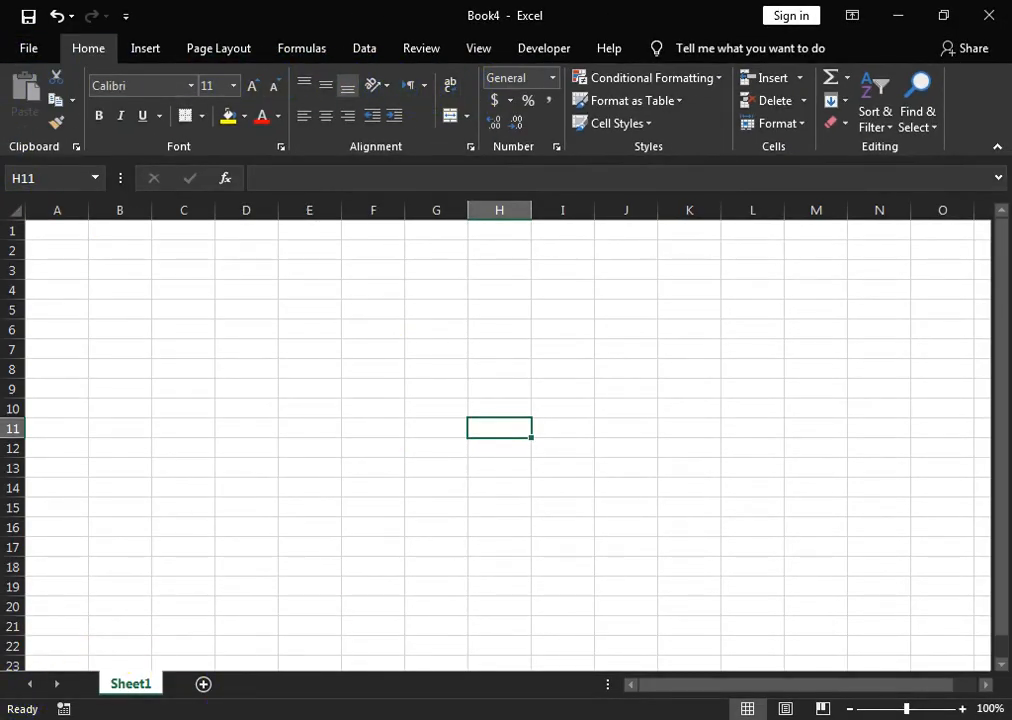
Reopen the Excel options, switch the Office theme back to Colorful and apply it.
left_click(30, 46)
left_click(80, 606)
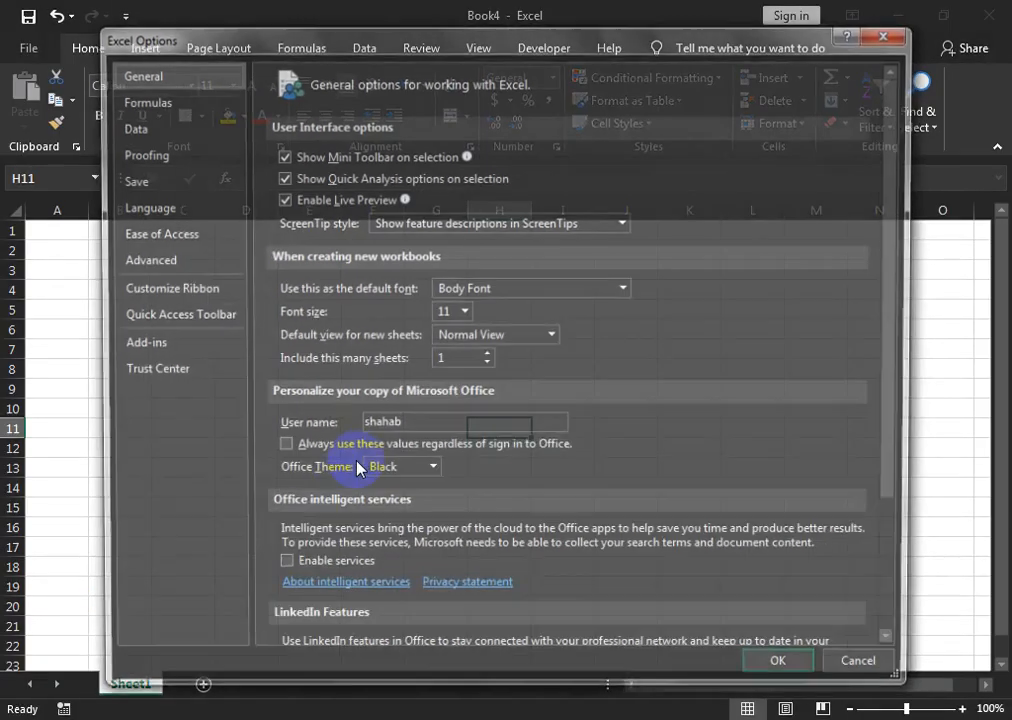
left_click(427, 472)
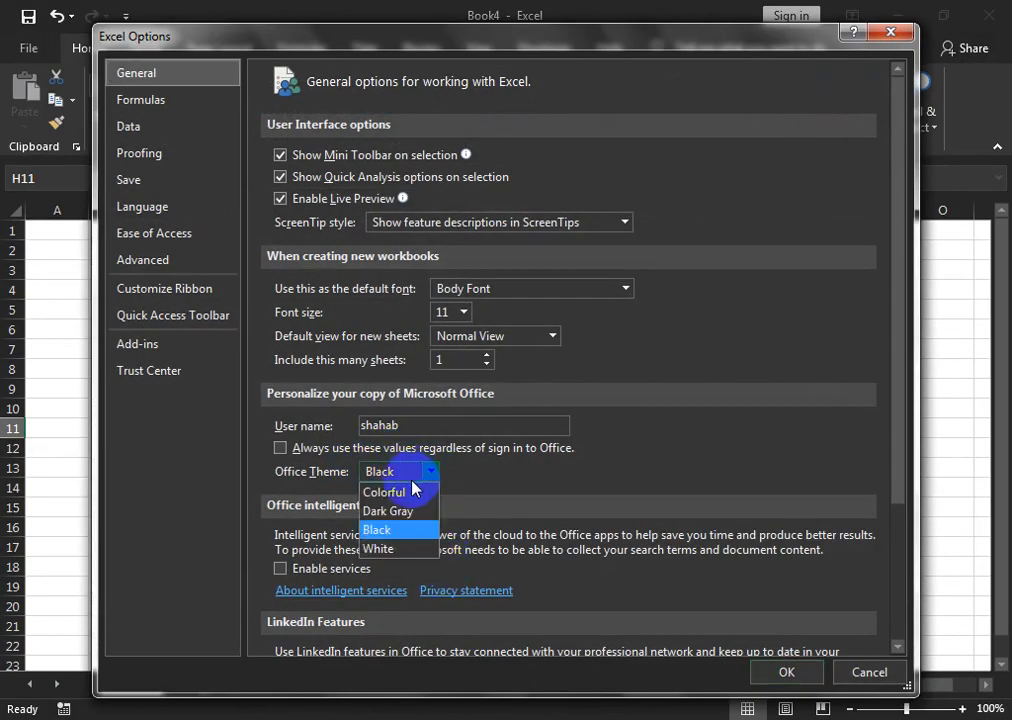
left_click(412, 492)
left_click(784, 668)
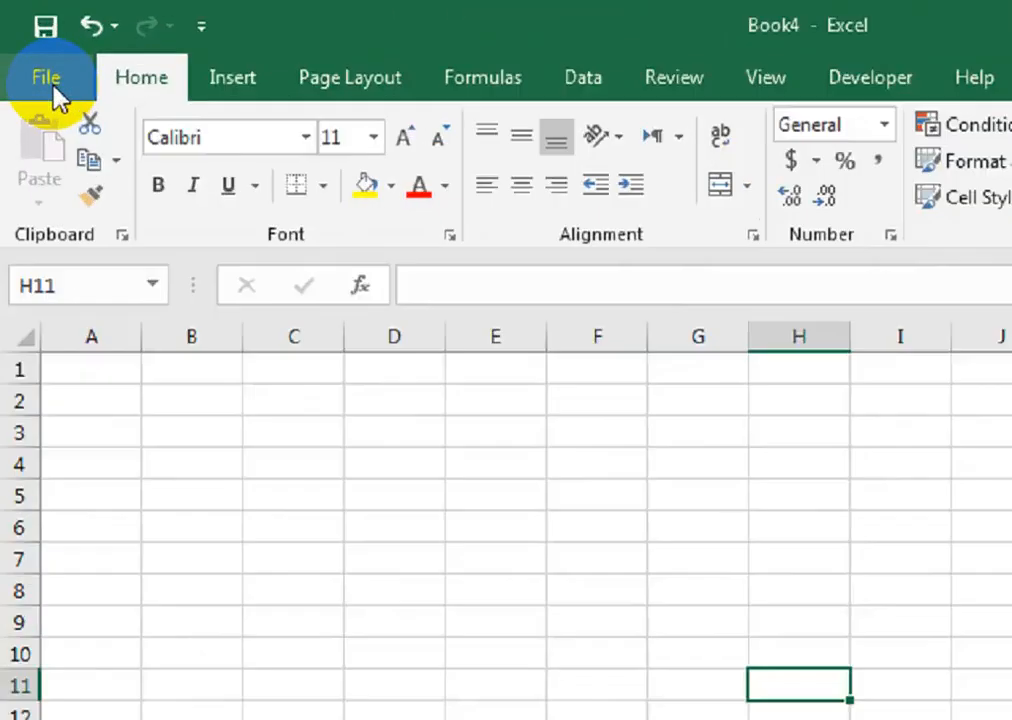
Change the Office theme to White in the Excel options and apply it.
left_click(48, 80)
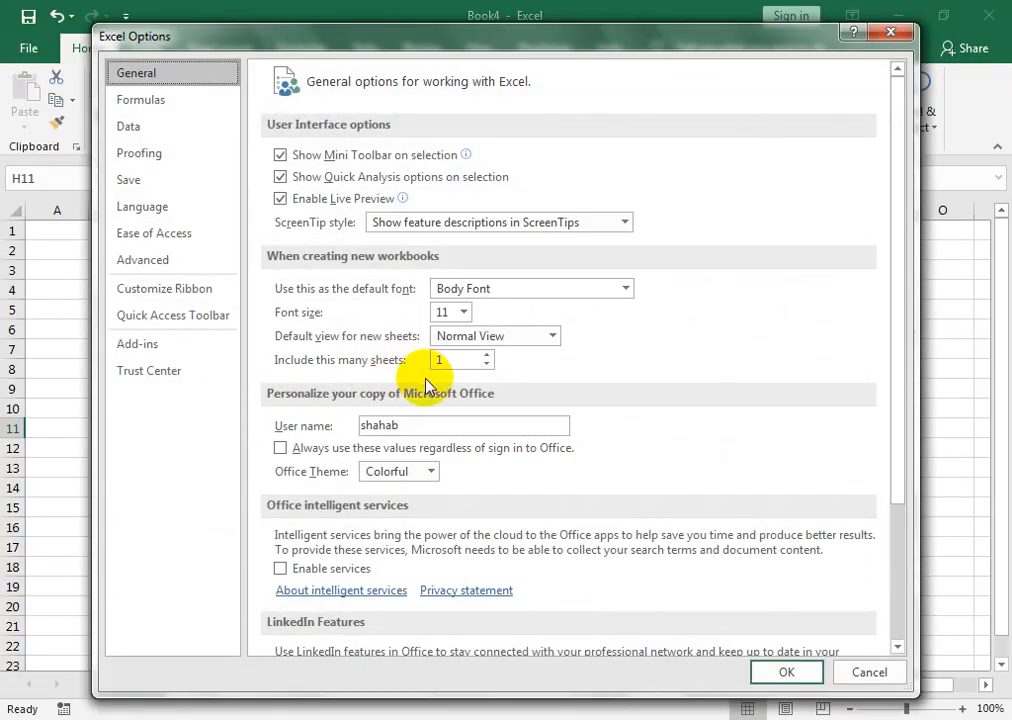
left_click(431, 471)
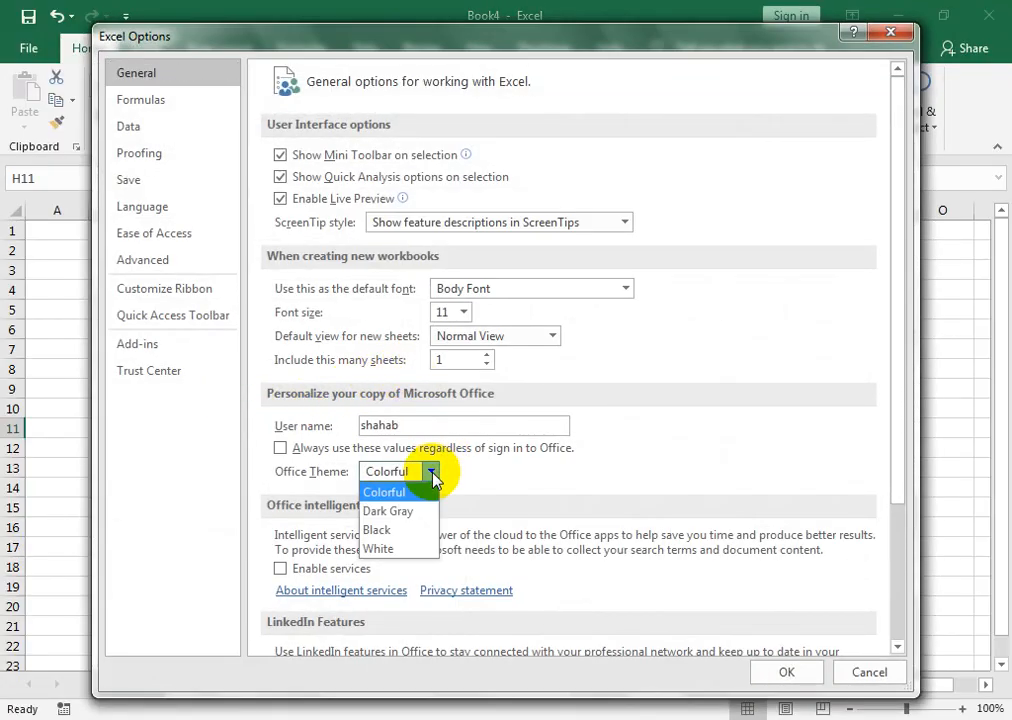
left_click(412, 549)
left_click(757, 668)
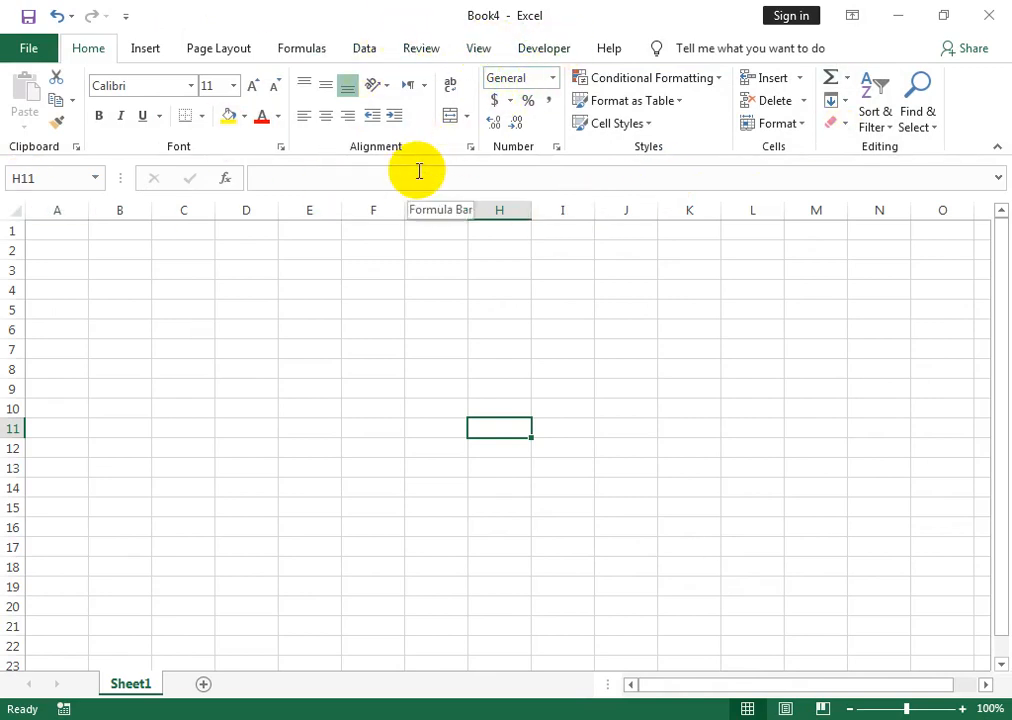
Return to the general Excel options and select the Colorful Office theme.
left_click(35, 58)
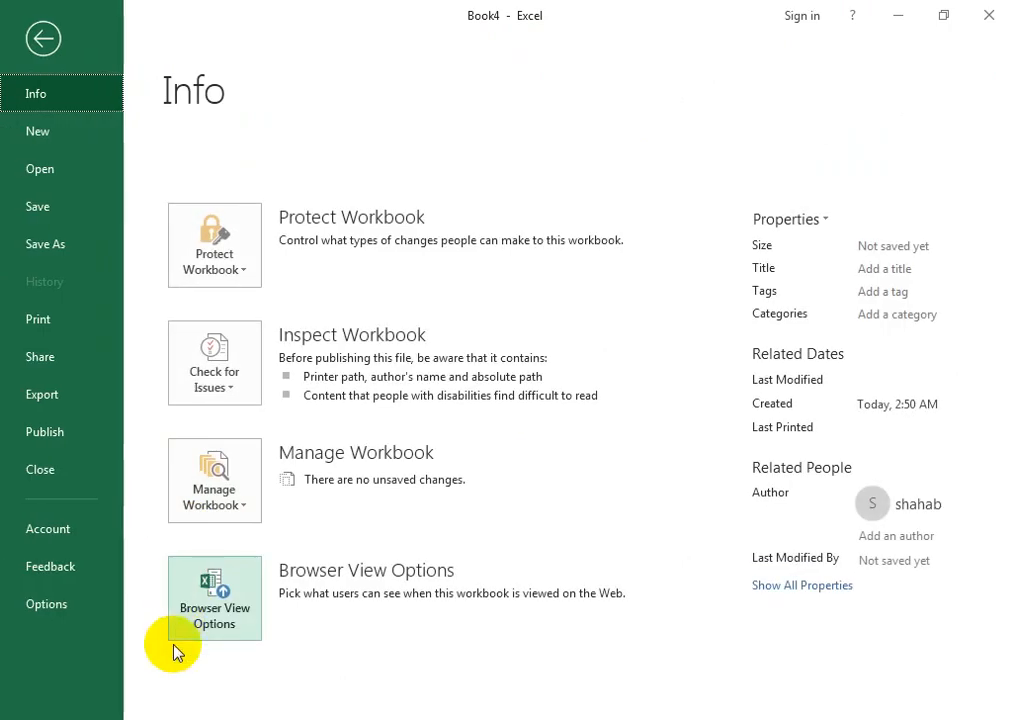
left_click(45, 605)
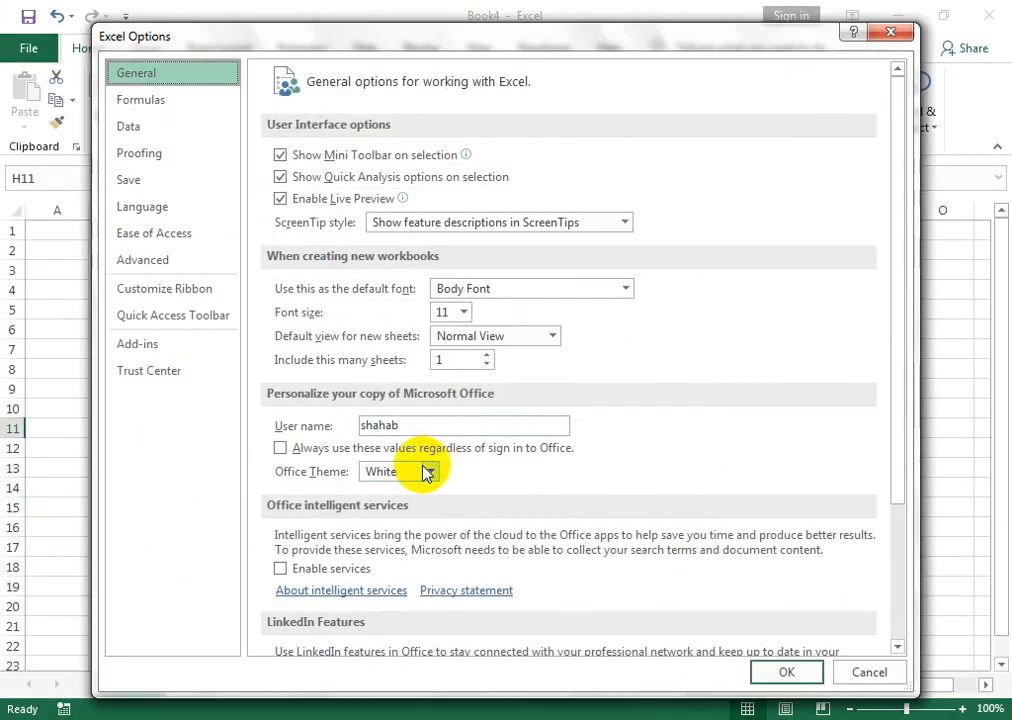
left_click(430, 471)
left_click(438, 490)
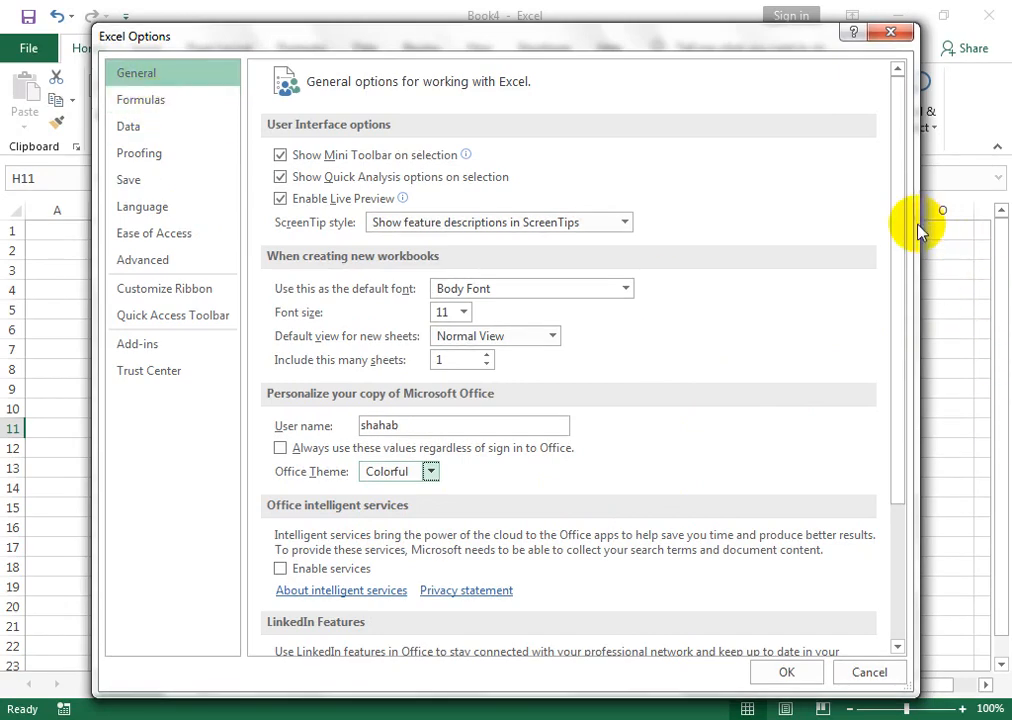
Look through the general options and the ScreenTip style choices, keeping Show feature descriptions in ScreenTips.
left_click_drag(905, 210, 914, 360)
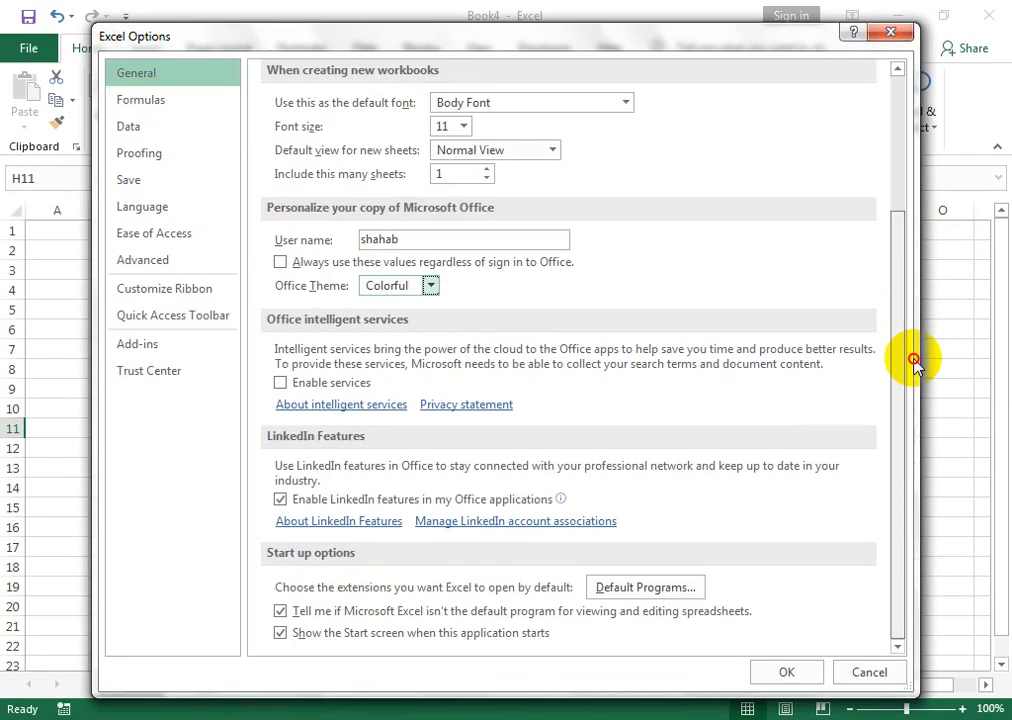
left_click_drag(914, 362, 906, 228)
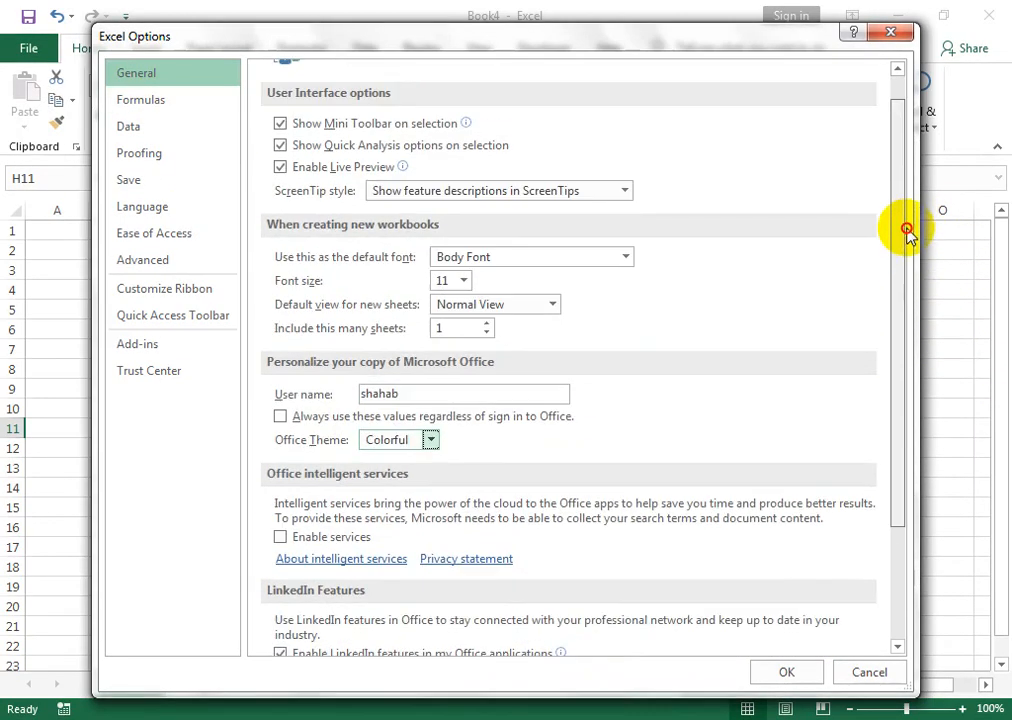
left_click(481, 192)
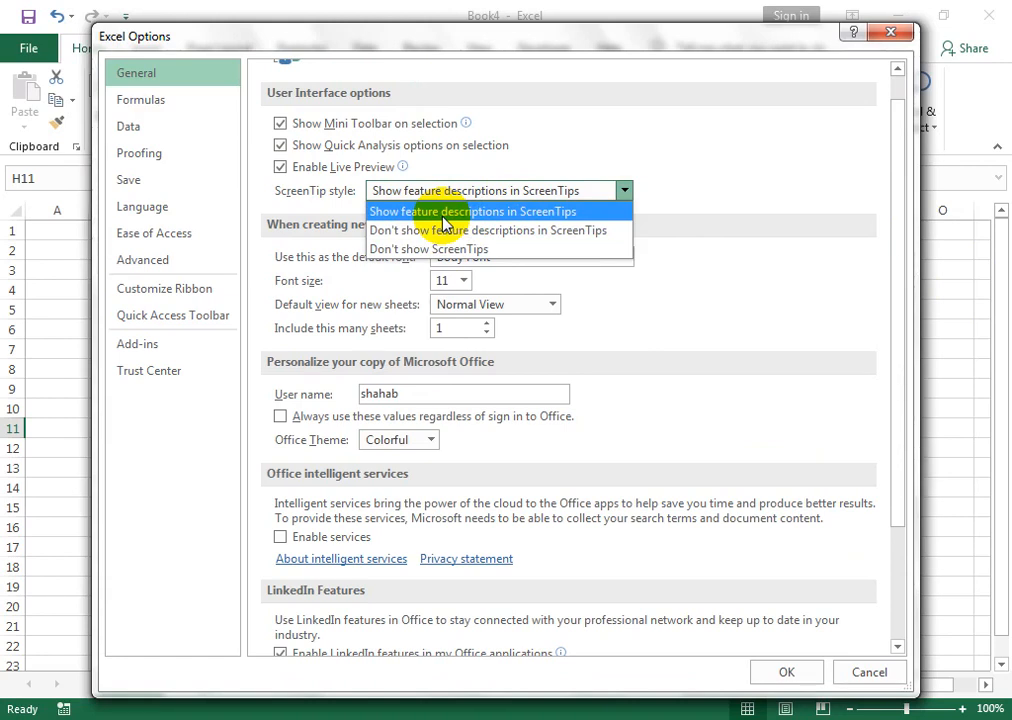
left_click(374, 211)
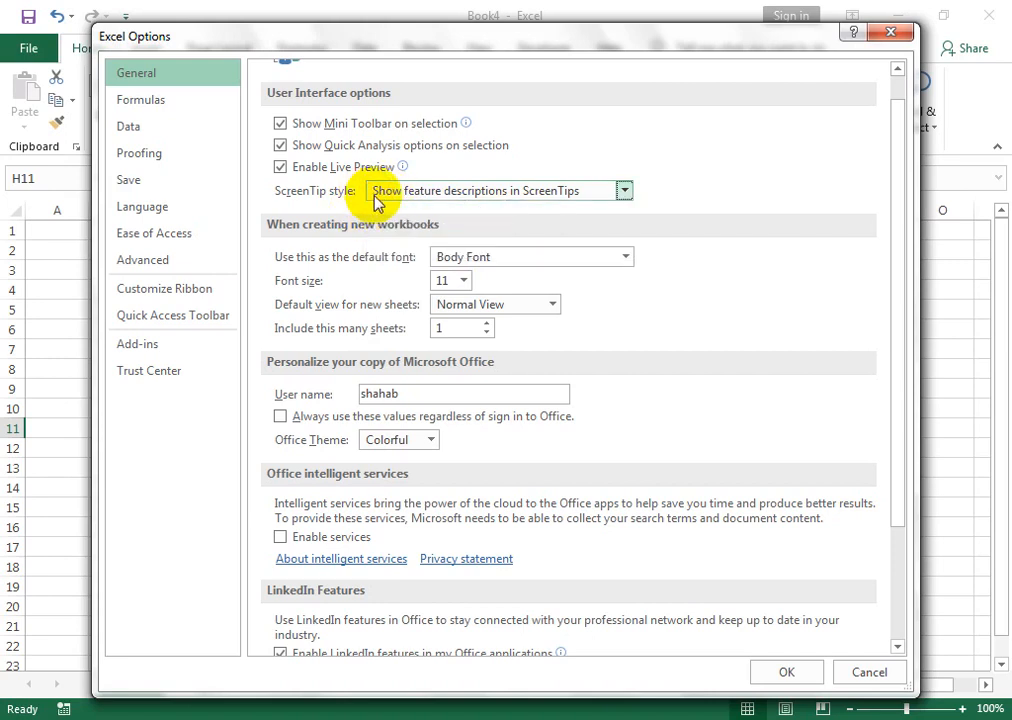
Turn on the R1C1 reference style in the formula options and apply the options.
left_click(136, 103)
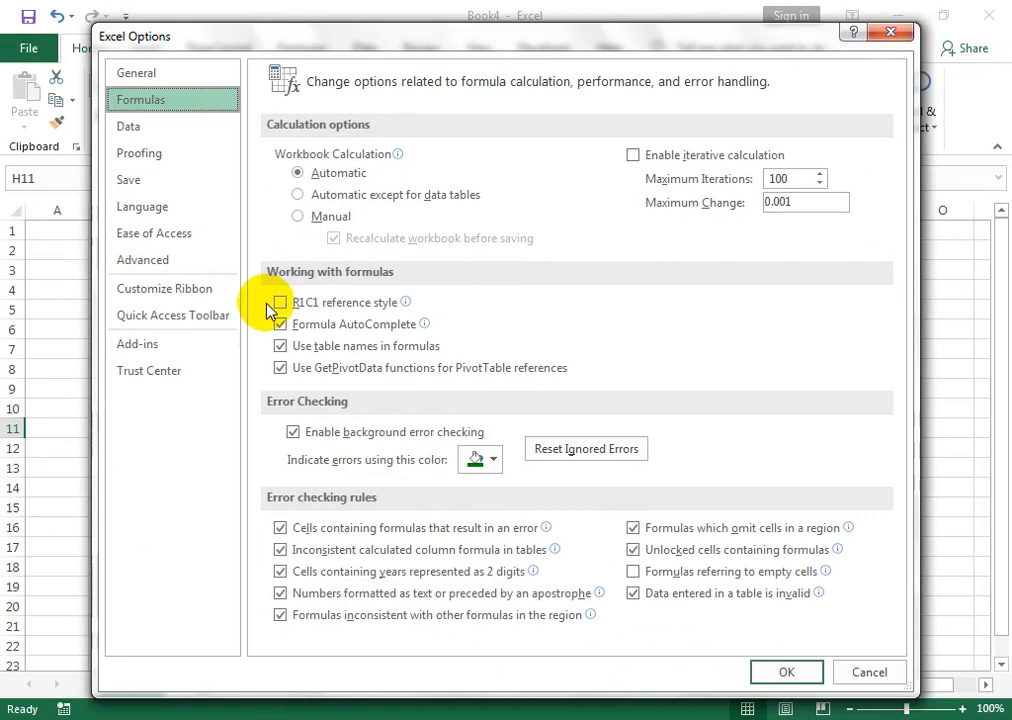
left_click(278, 304)
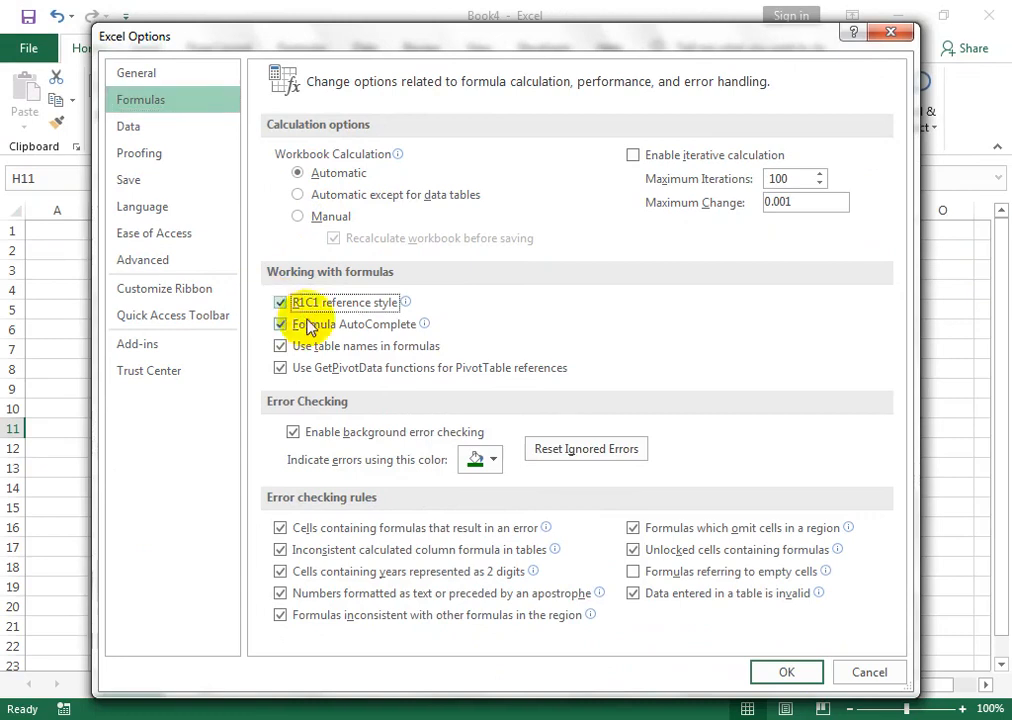
left_click(815, 669)
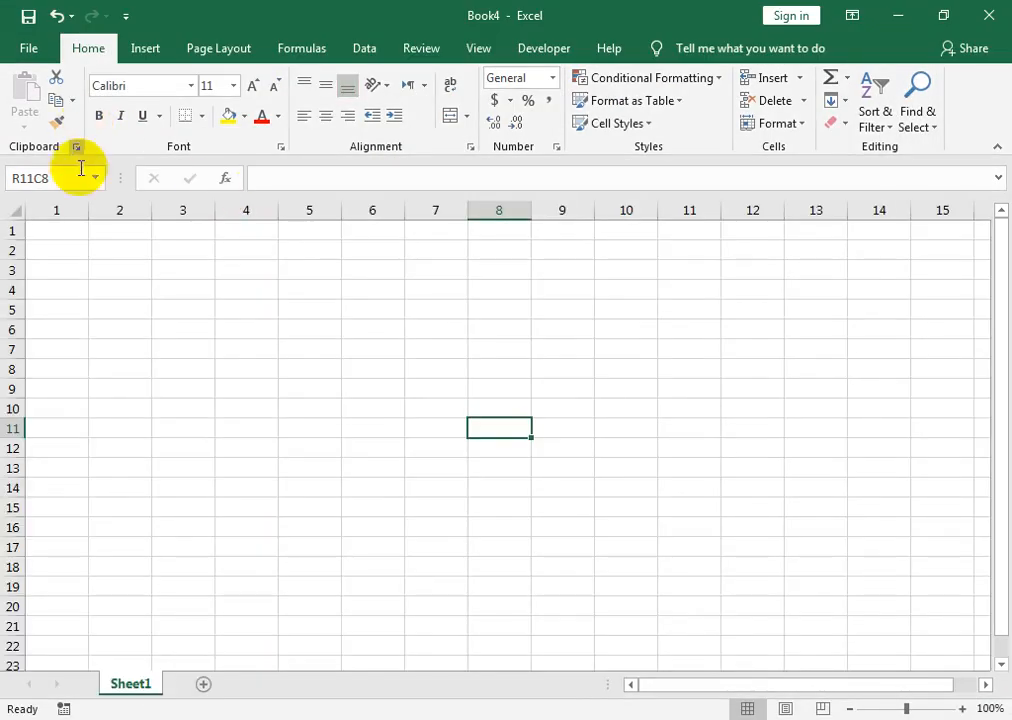
Reopen the Excel options and turn off the R1C1 reference style for formulas.
left_click(27, 60)
left_click(88, 612)
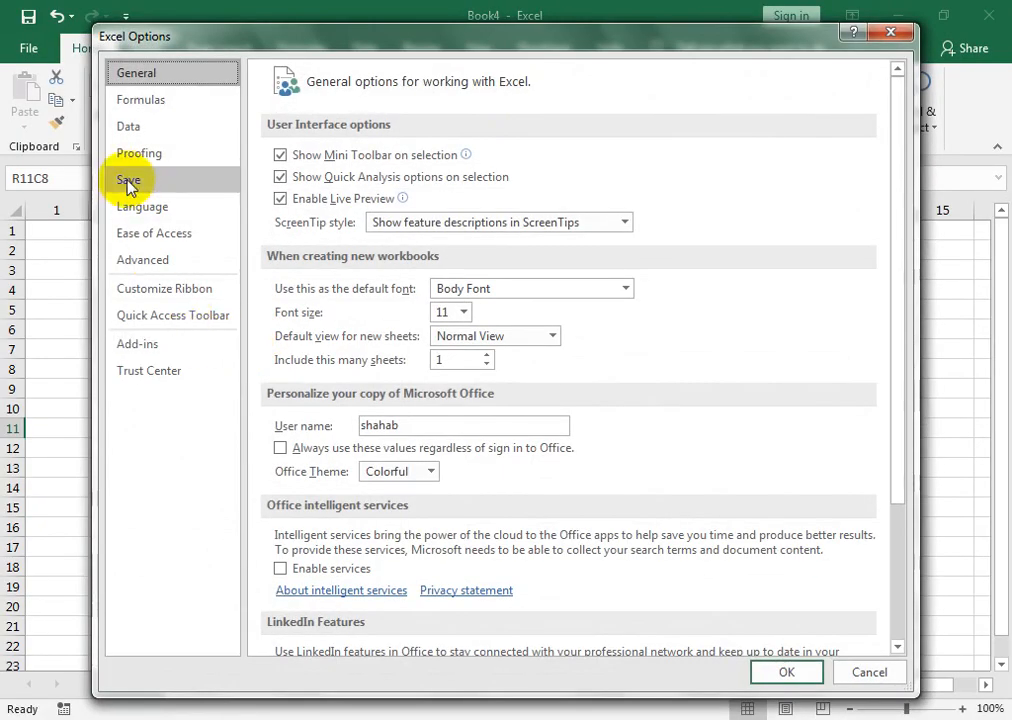
left_click(140, 127)
left_click(140, 100)
left_click(280, 302)
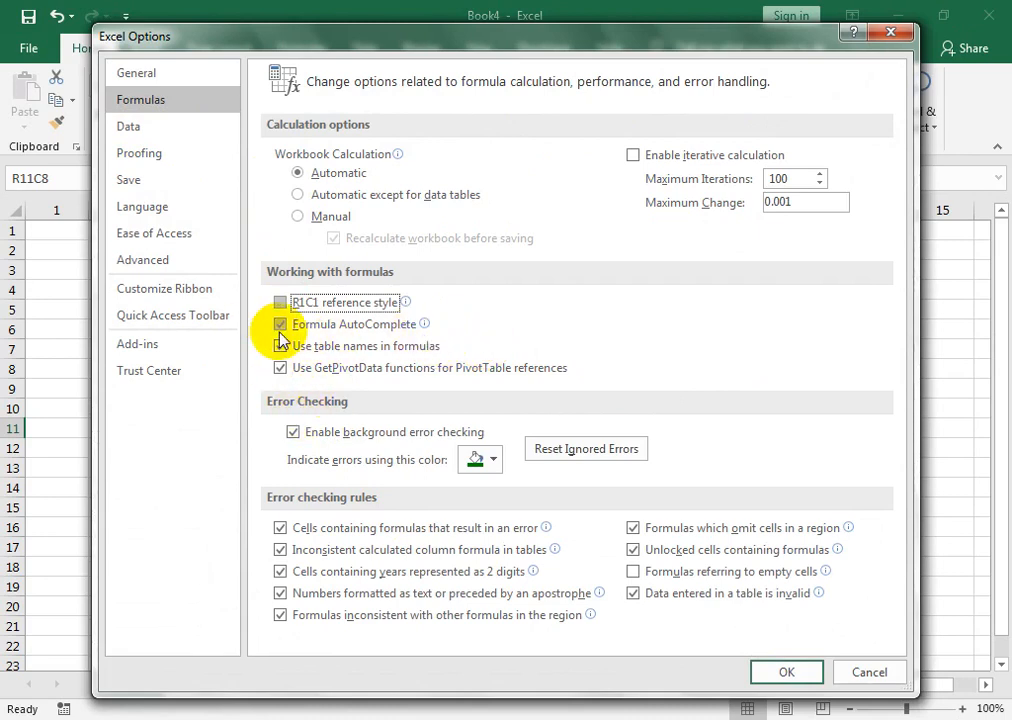
Look at the Data and Proofing options, return from the browser to the Book4 workbook in Excel, and display the Save options.
left_click(170, 128)
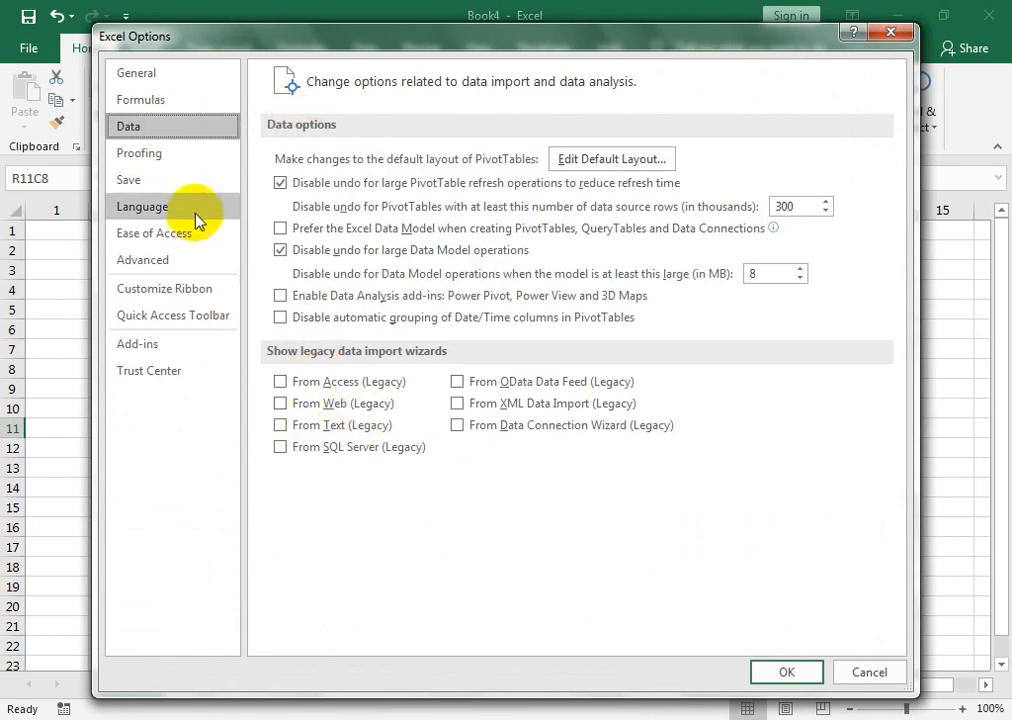
left_click(188, 160)
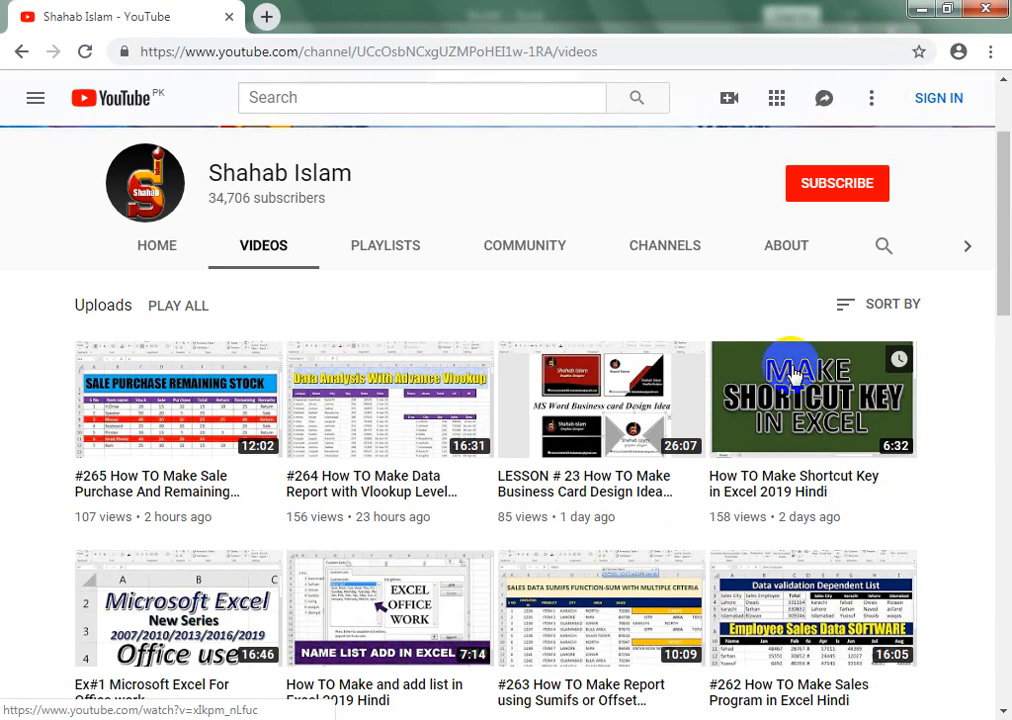
mouse_move(343, 719)
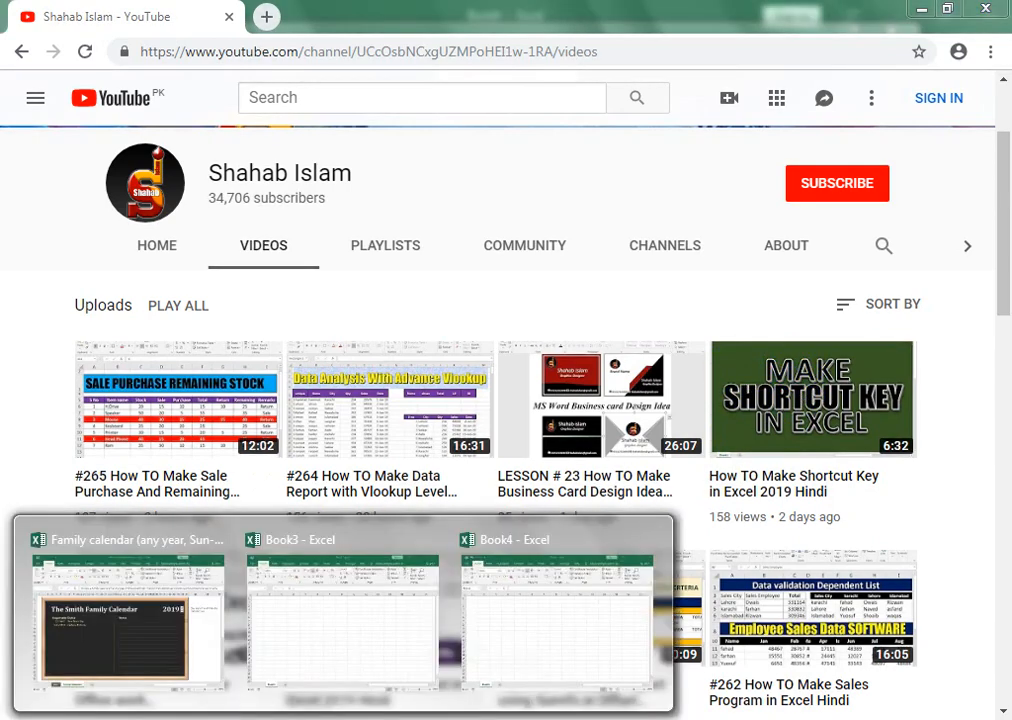
left_click(461, 626)
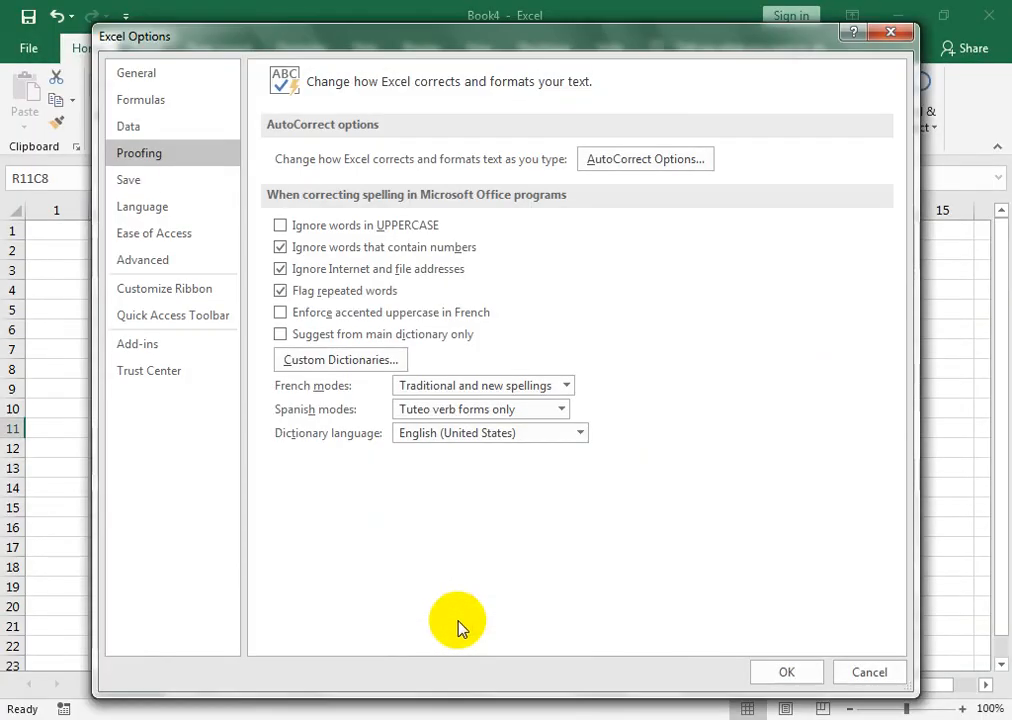
left_click(136, 180)
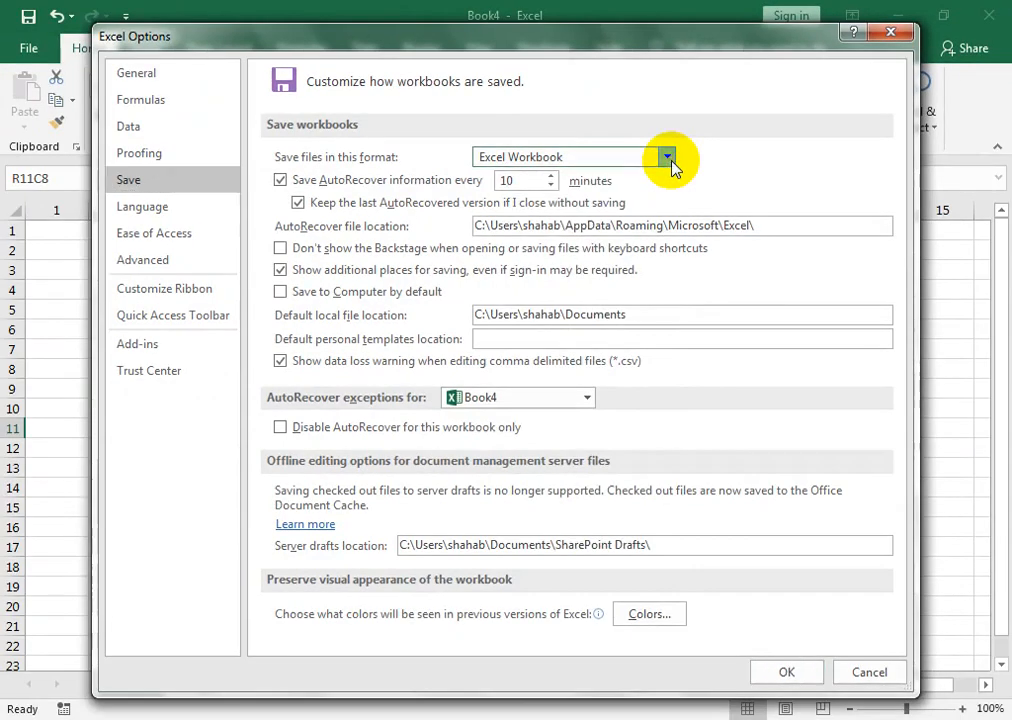
Review the default file formats and AutoRecover setting in the Save options, and display the Language and Ease of Access options.
left_click(668, 160)
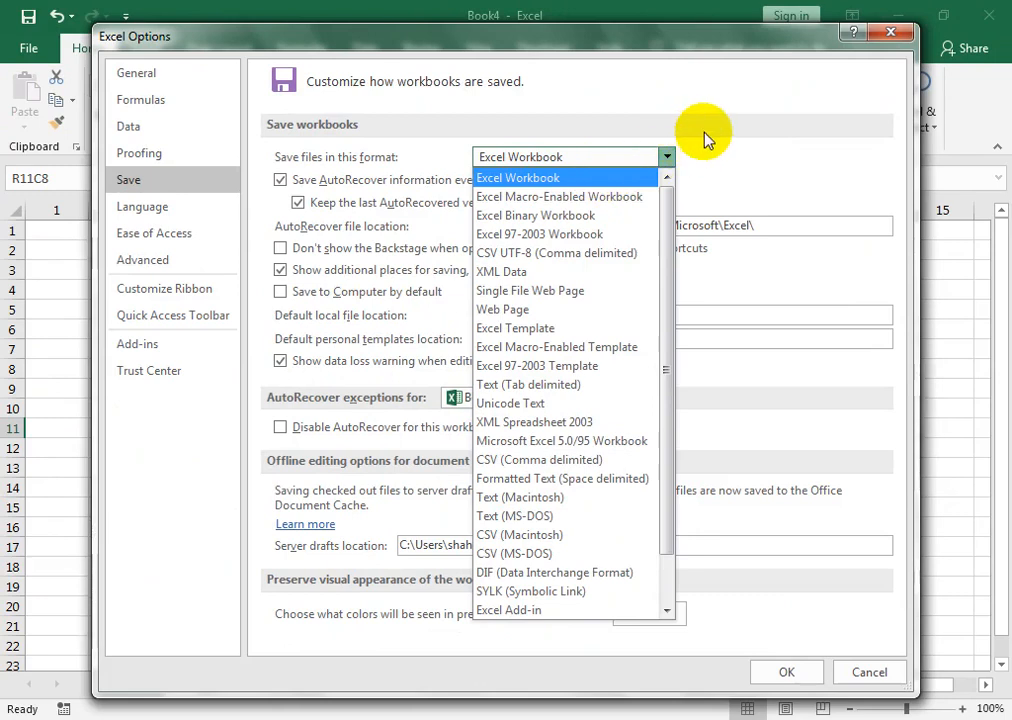
left_click(705, 138)
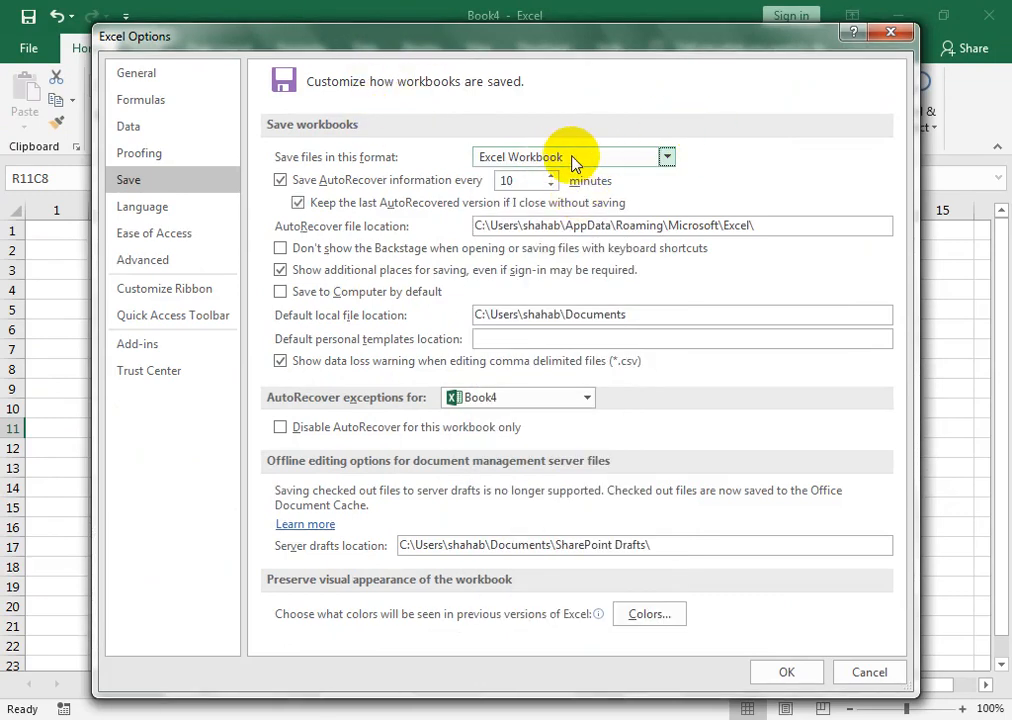
left_click(280, 180)
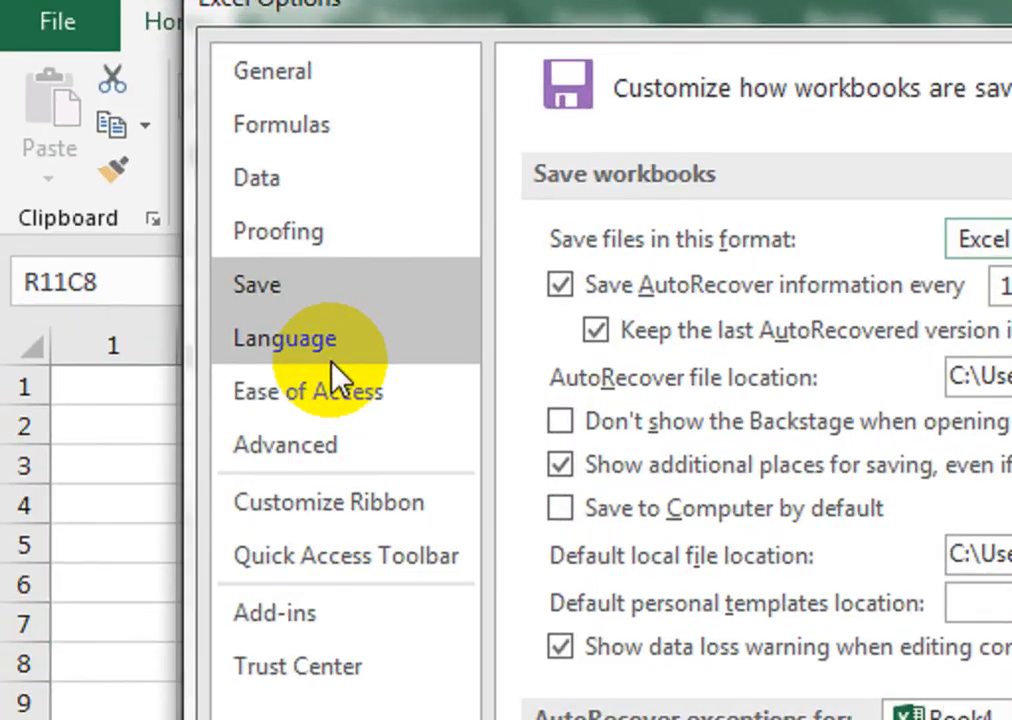
left_click(160, 212)
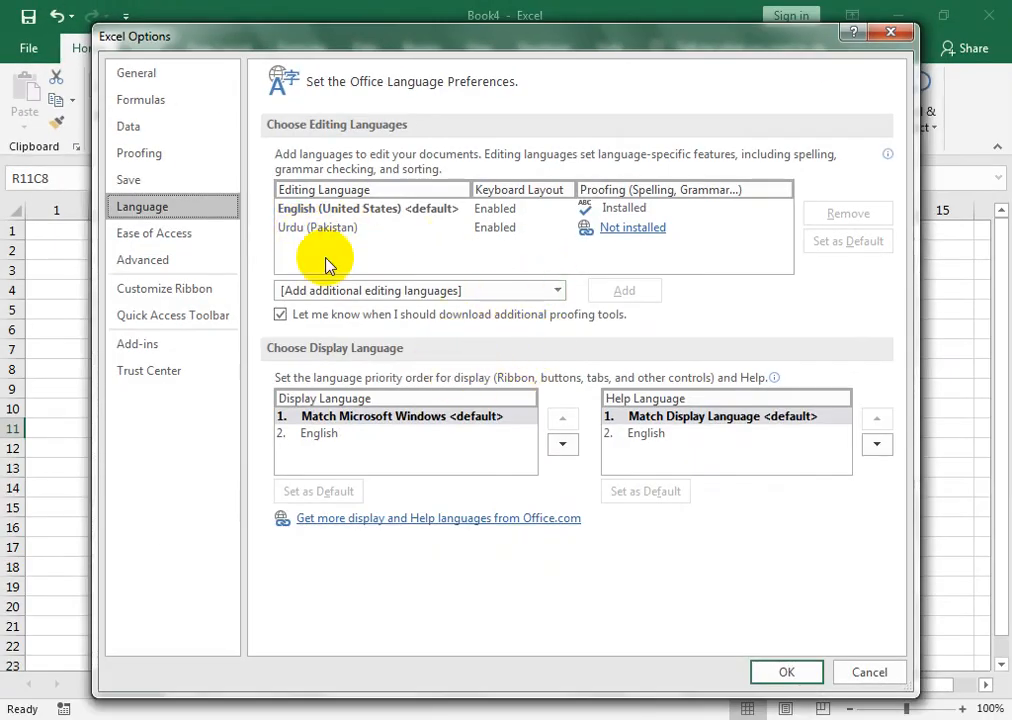
left_click(152, 243)
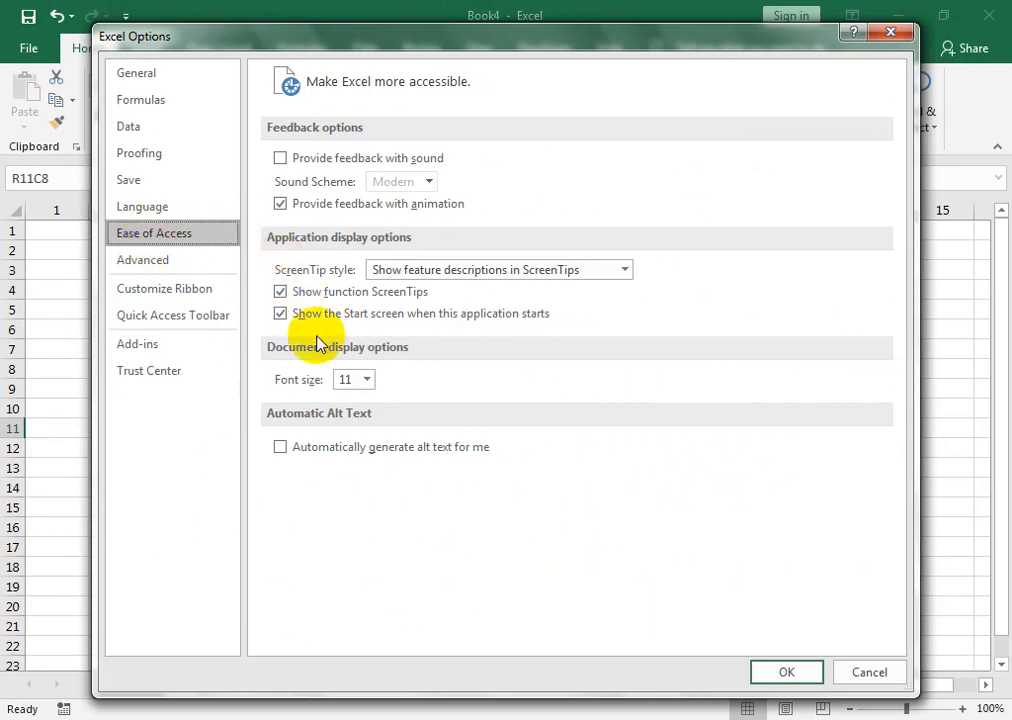
Look through the Advanced options, examining the Enter key direction choices and the image, print, chart and display settings.
left_click(193, 270)
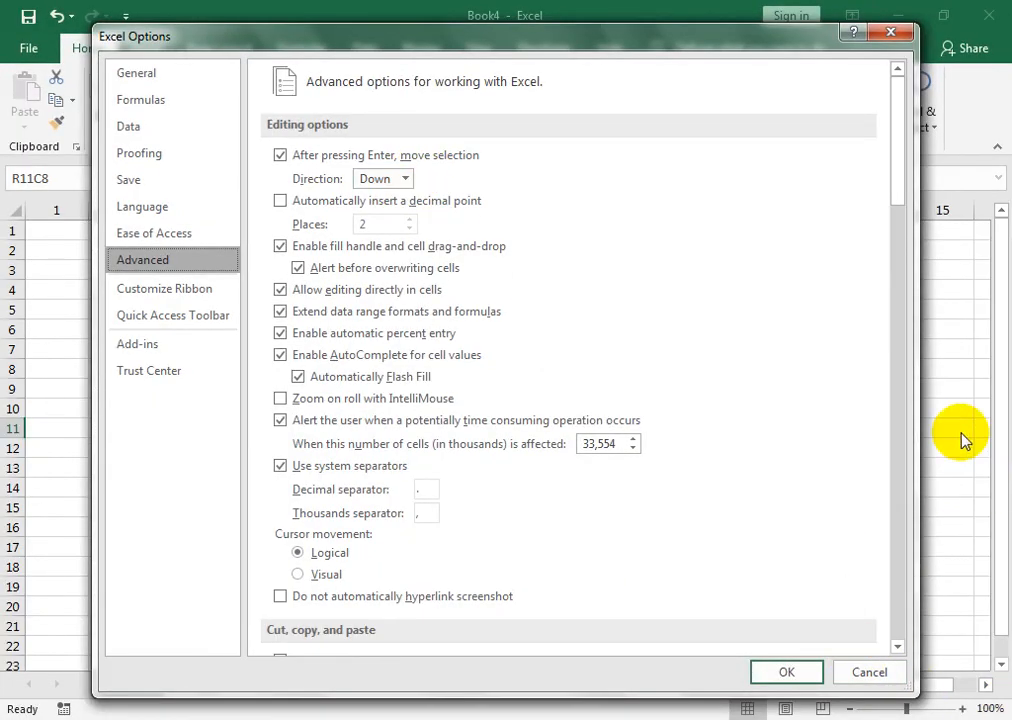
left_click(406, 180)
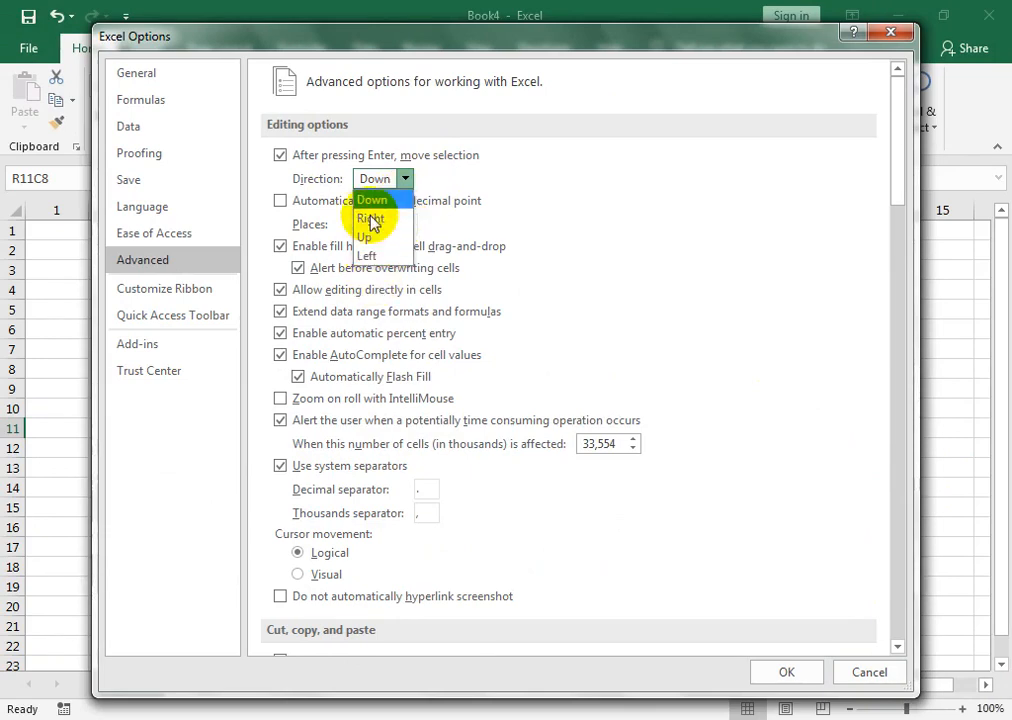
left_click(441, 228)
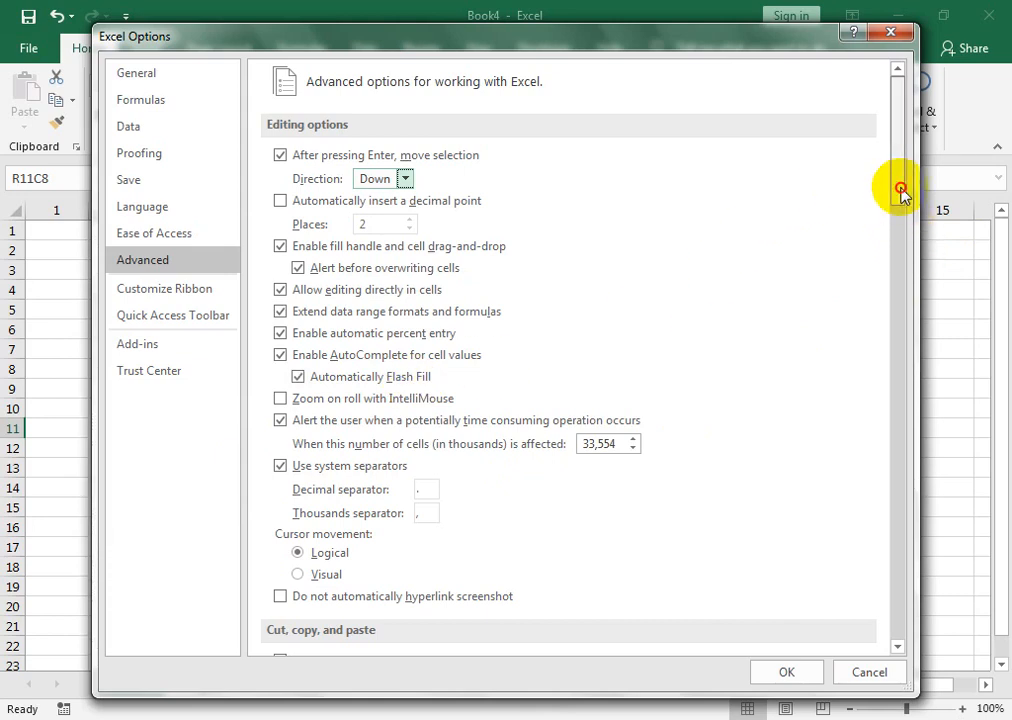
left_click_drag(901, 190, 902, 245)
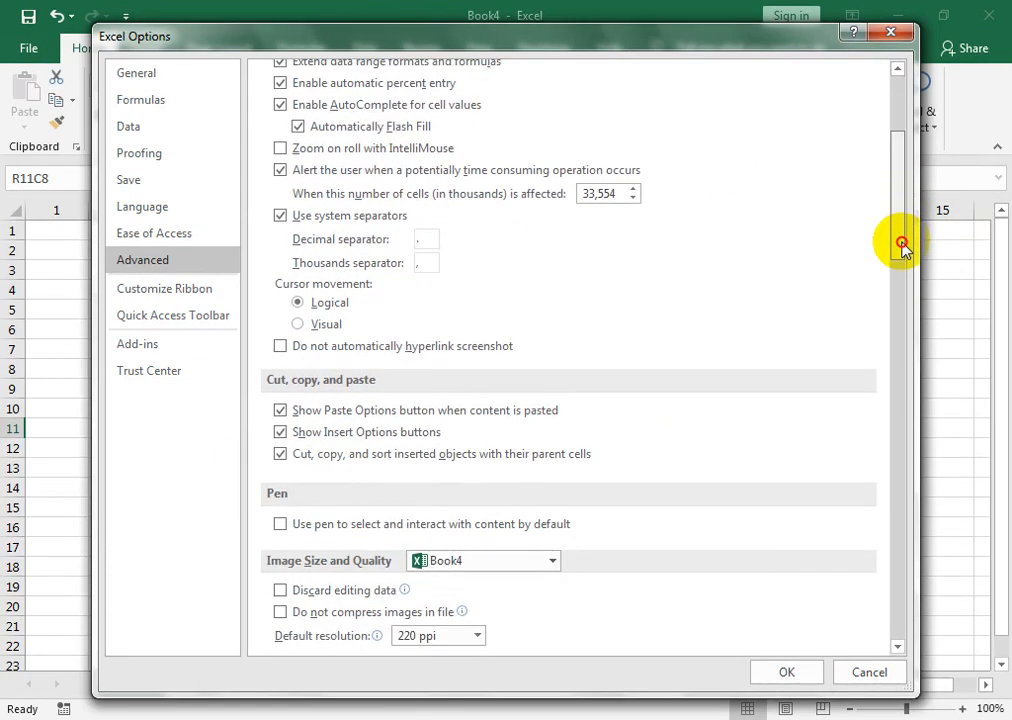
left_click_drag(902, 245, 908, 338)
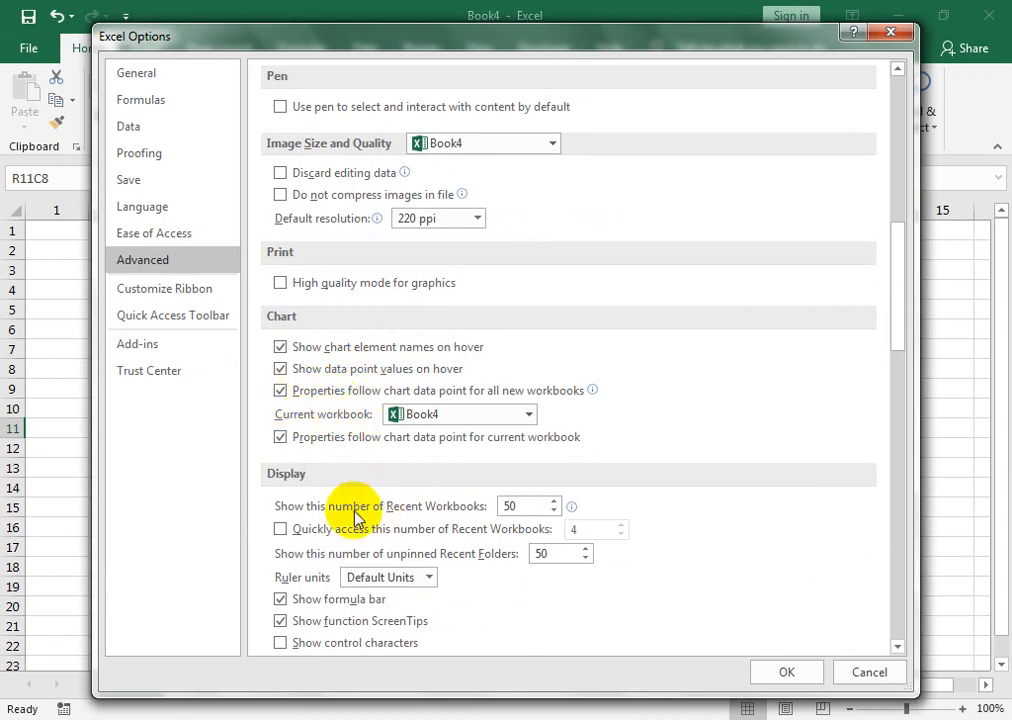
left_click_drag(900, 293, 903, 334)
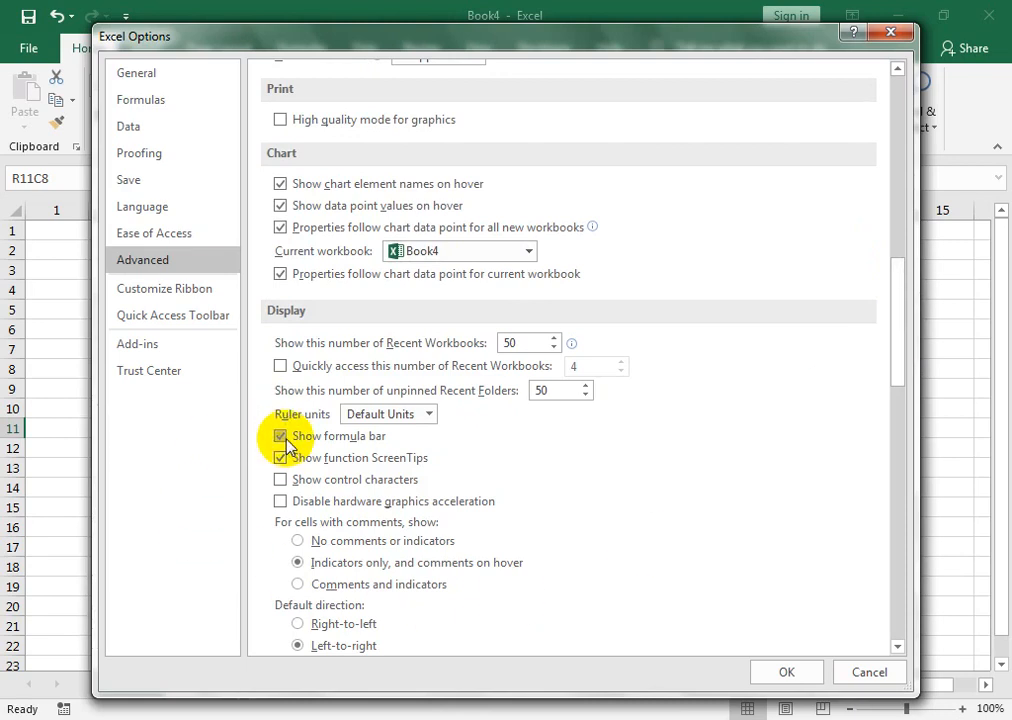
left_click_drag(127, 36, 371, 73)
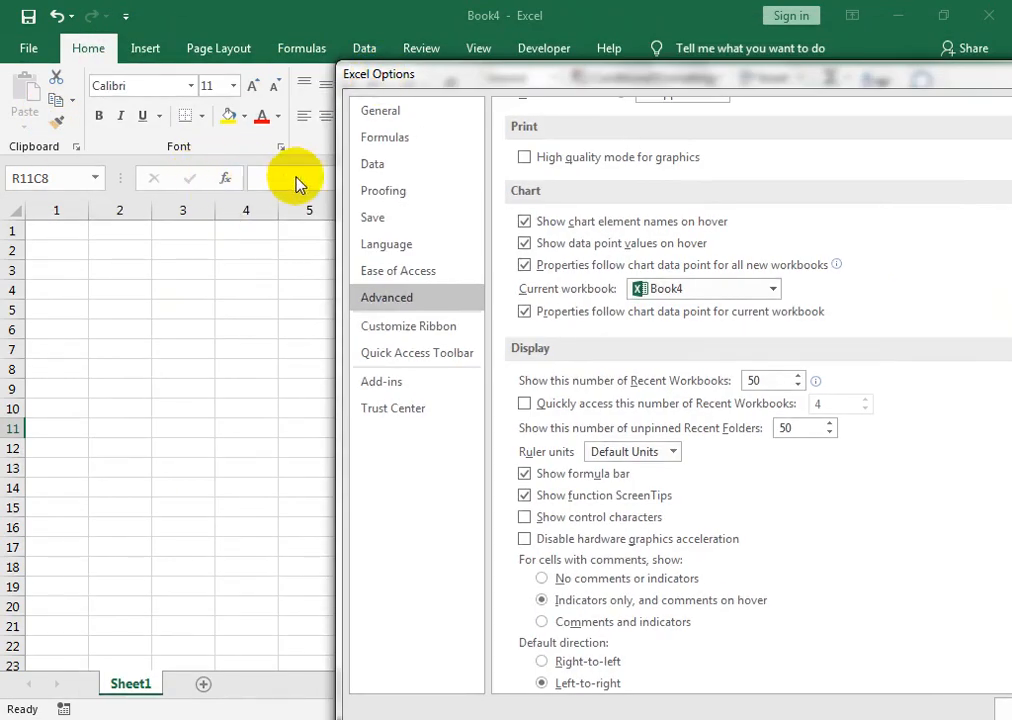
left_click_drag(484, 76, 221, 34)
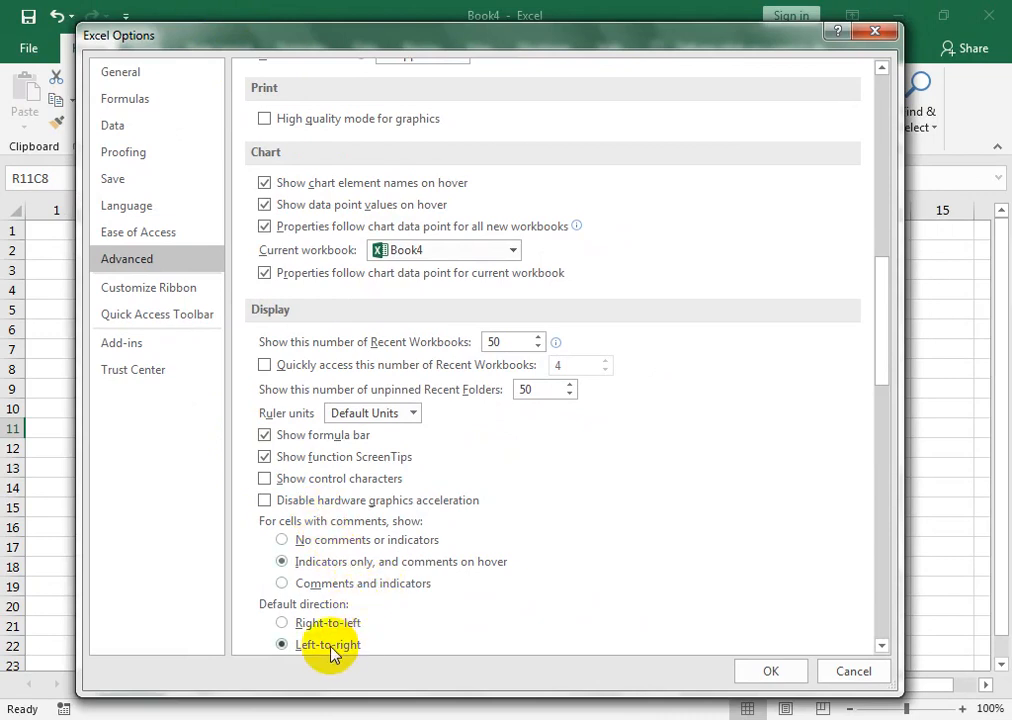
Set the default direction to Right-to-left, apply the options, and create a new blank workbook.
left_click(282, 622)
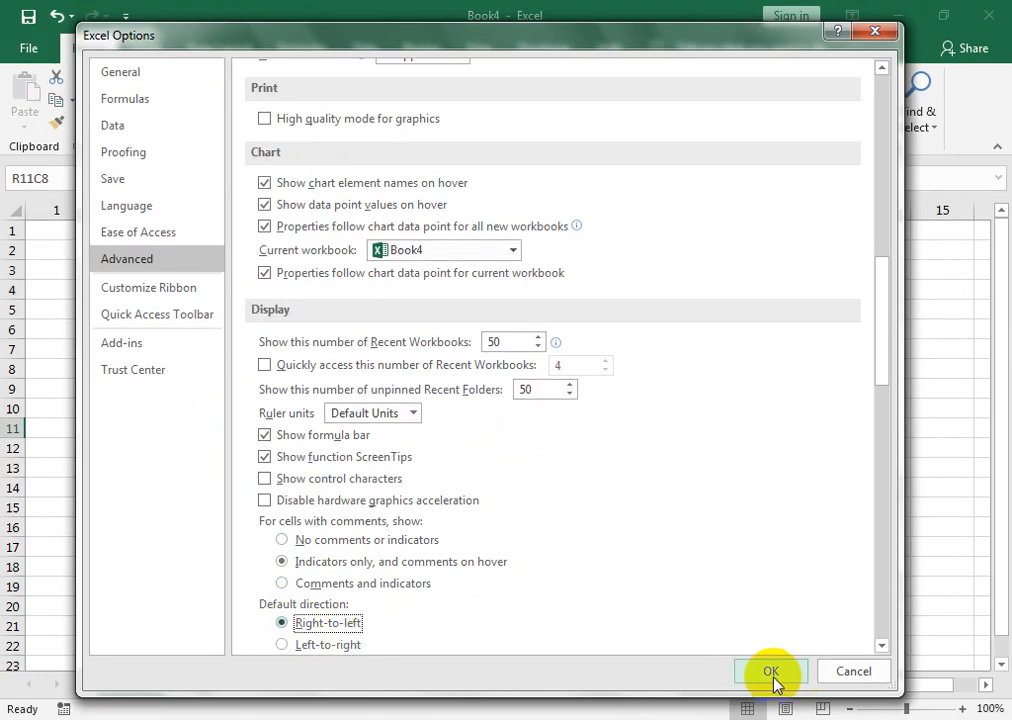
left_click(771, 672)
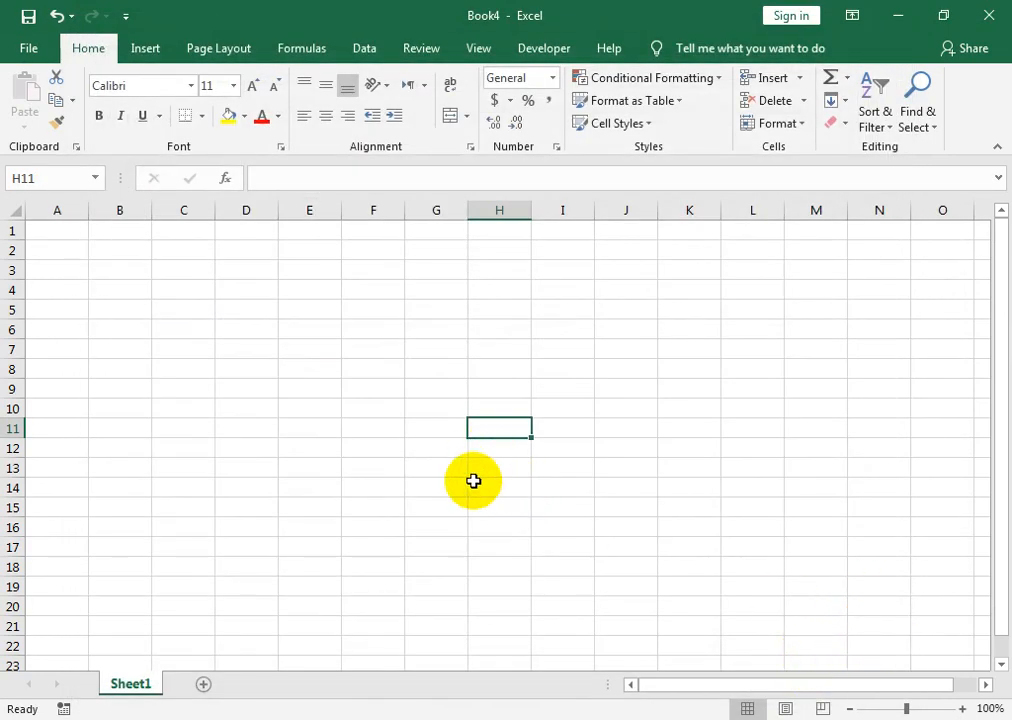
key("ctrl+n")
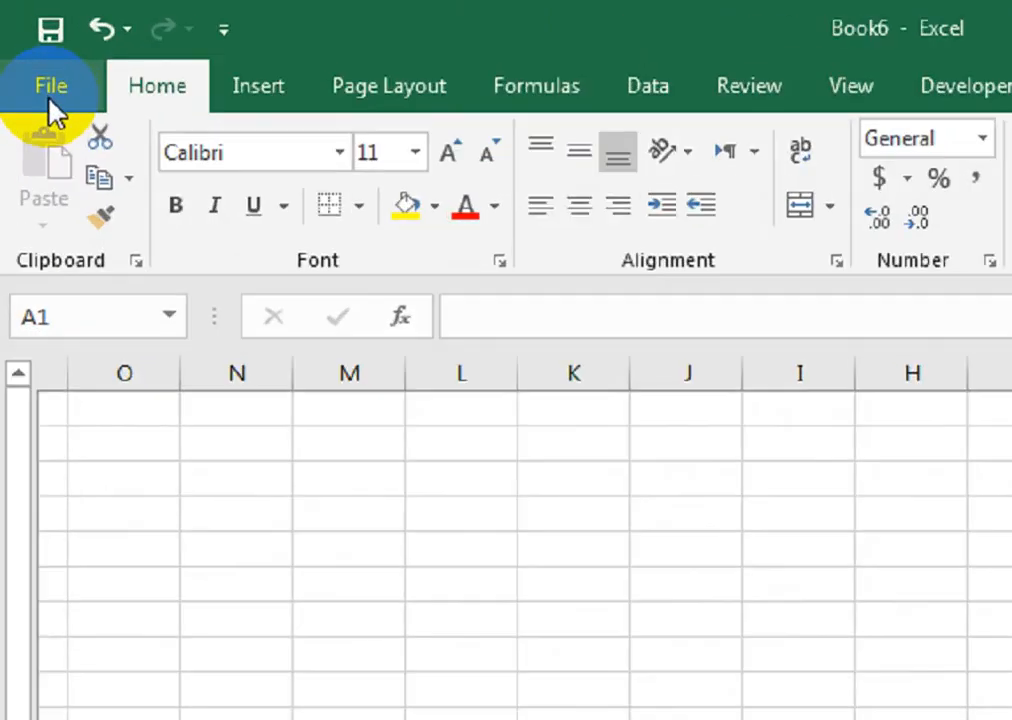
In the Advanced options, set the default direction to Left-to-right, turn off row and column headers for Sheet1, and apply.
left_click(28, 58)
left_click(30, 605)
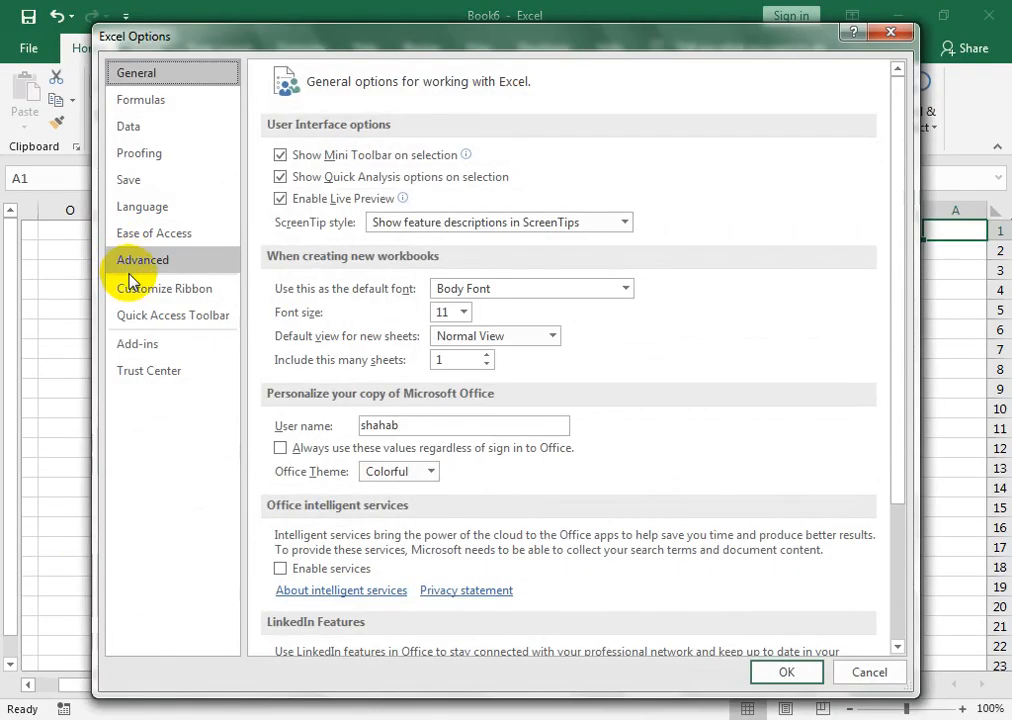
left_click(129, 270)
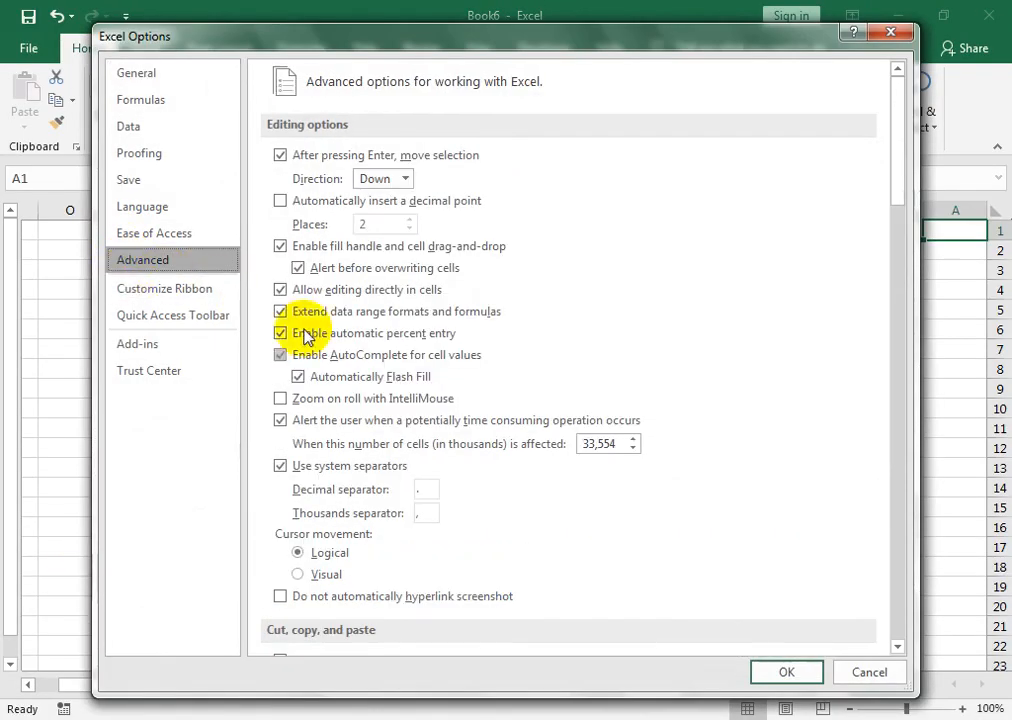
left_click_drag(892, 176, 876, 434)
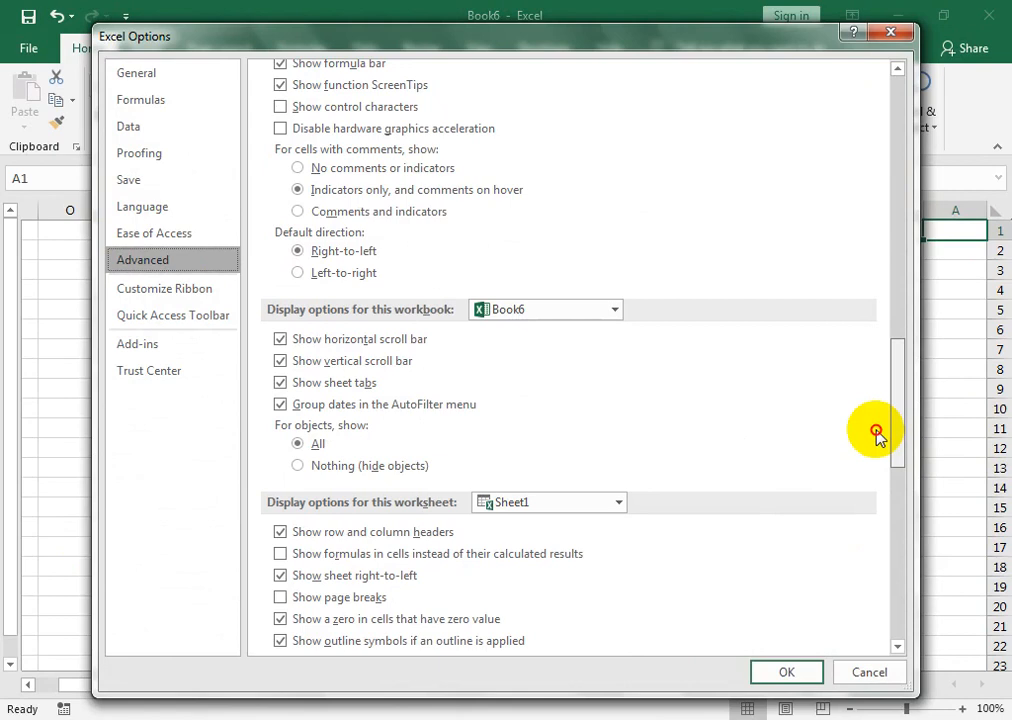
left_click(297, 274)
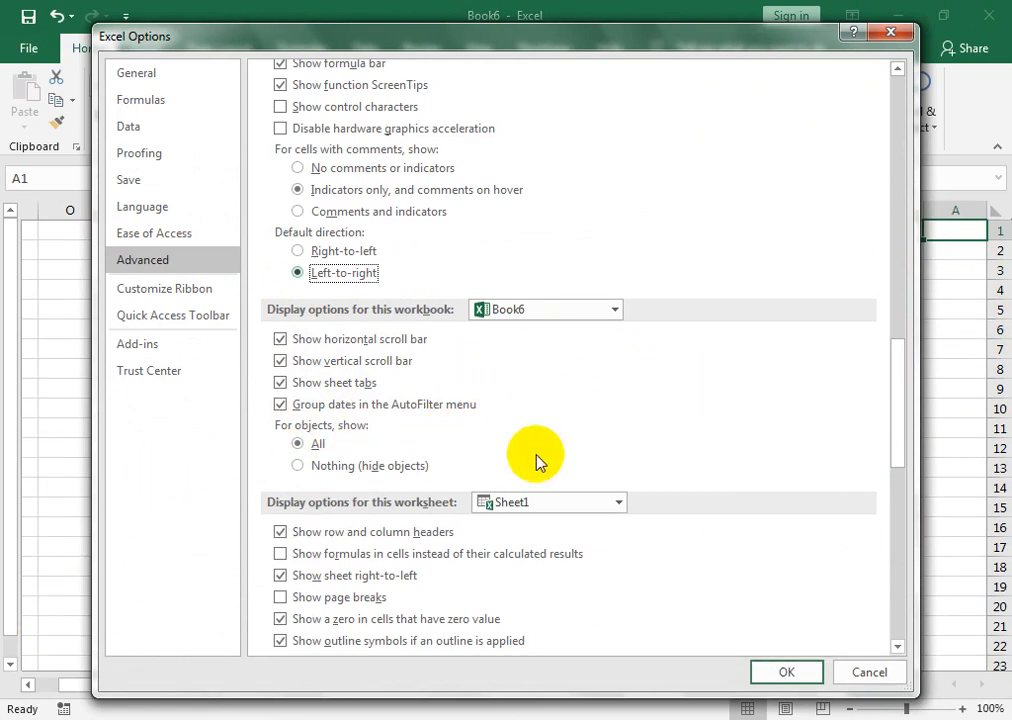
left_click_drag(904, 412, 902, 484)
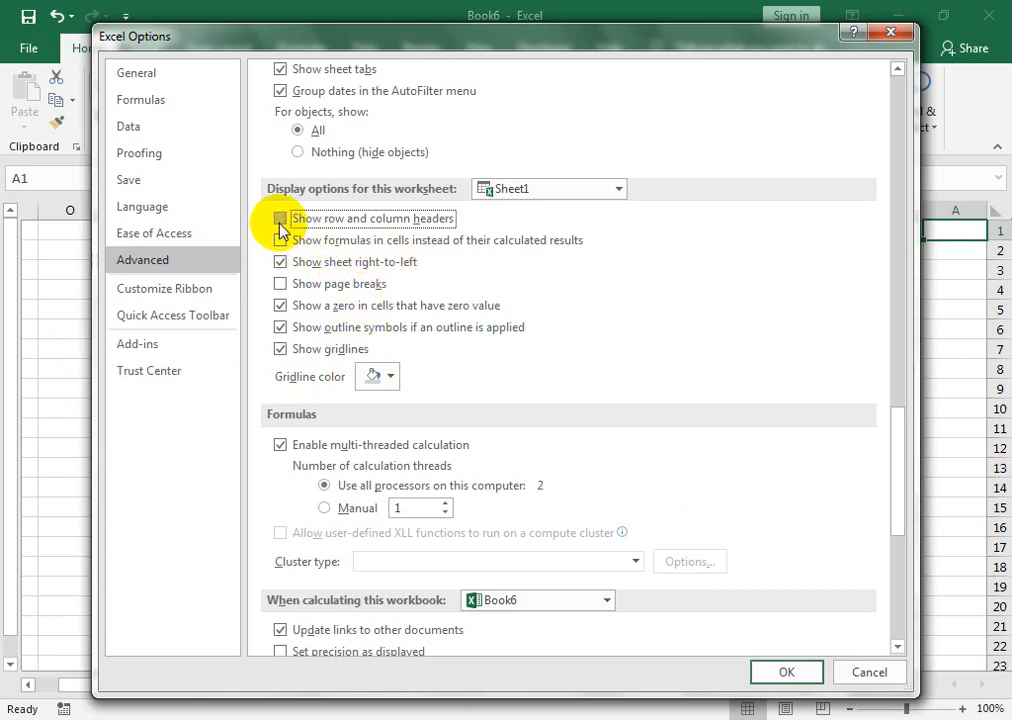
left_click(786, 671)
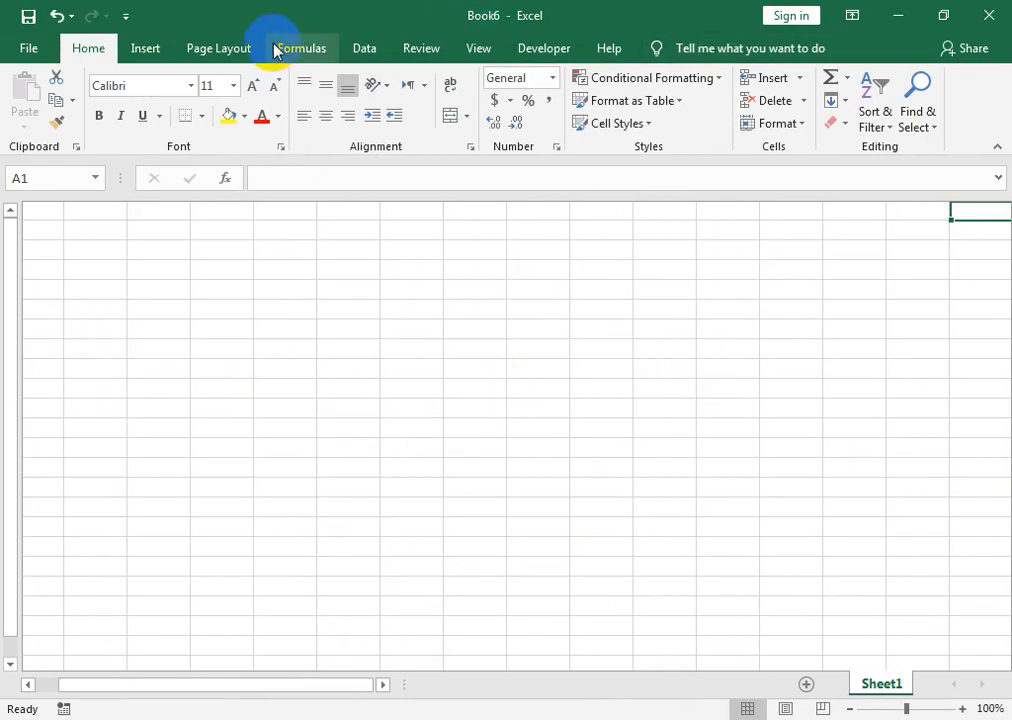
Reopen the Advanced options and turn on Show row and column headers for Sheet1.
left_click(30, 50)
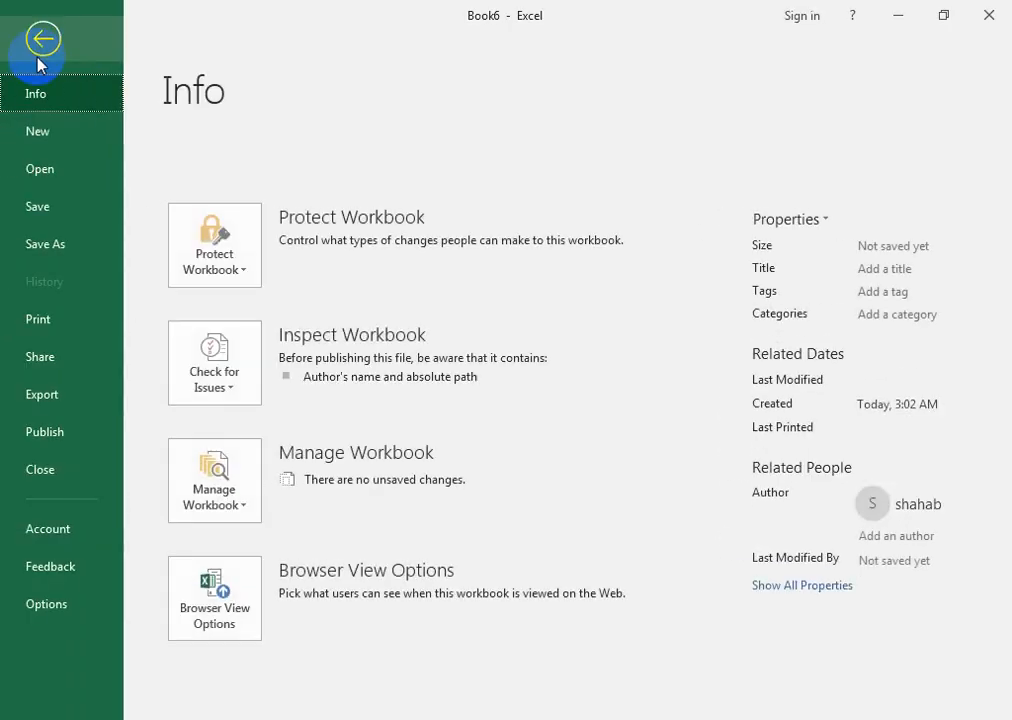
left_click(74, 597)
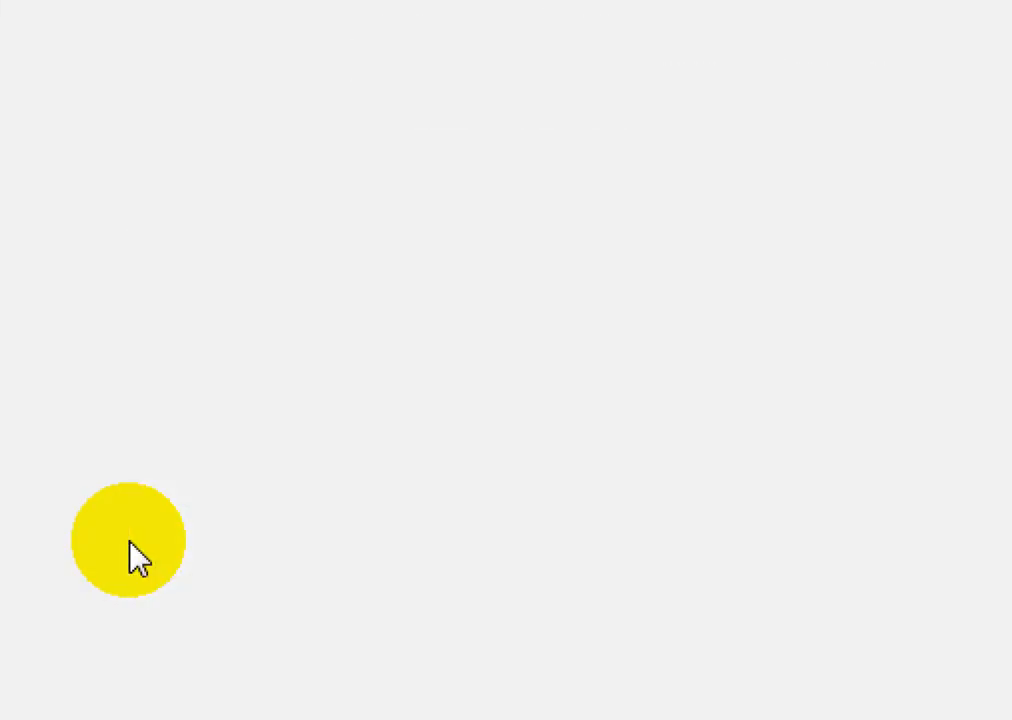
left_click(190, 262)
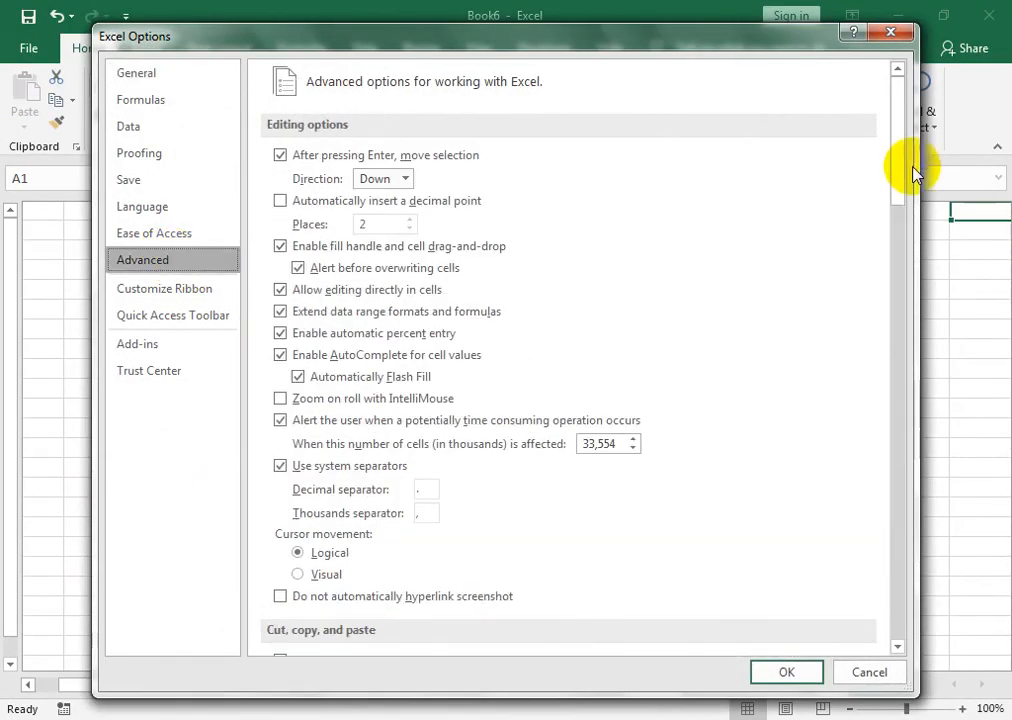
left_click_drag(910, 152, 886, 384)
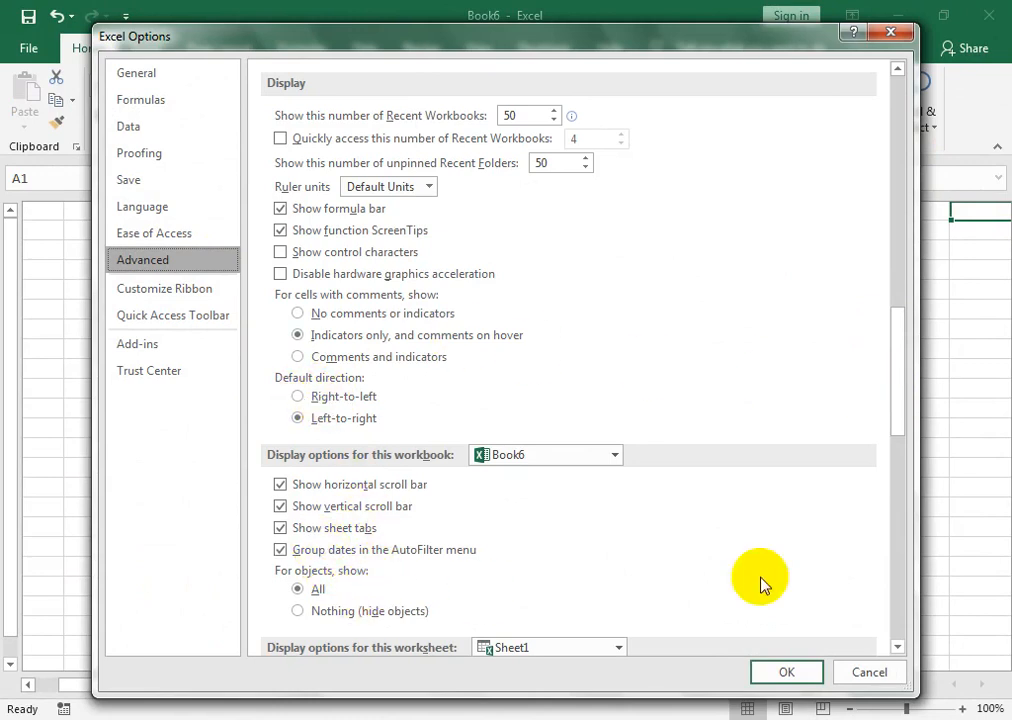
left_click_drag(908, 352, 906, 391)
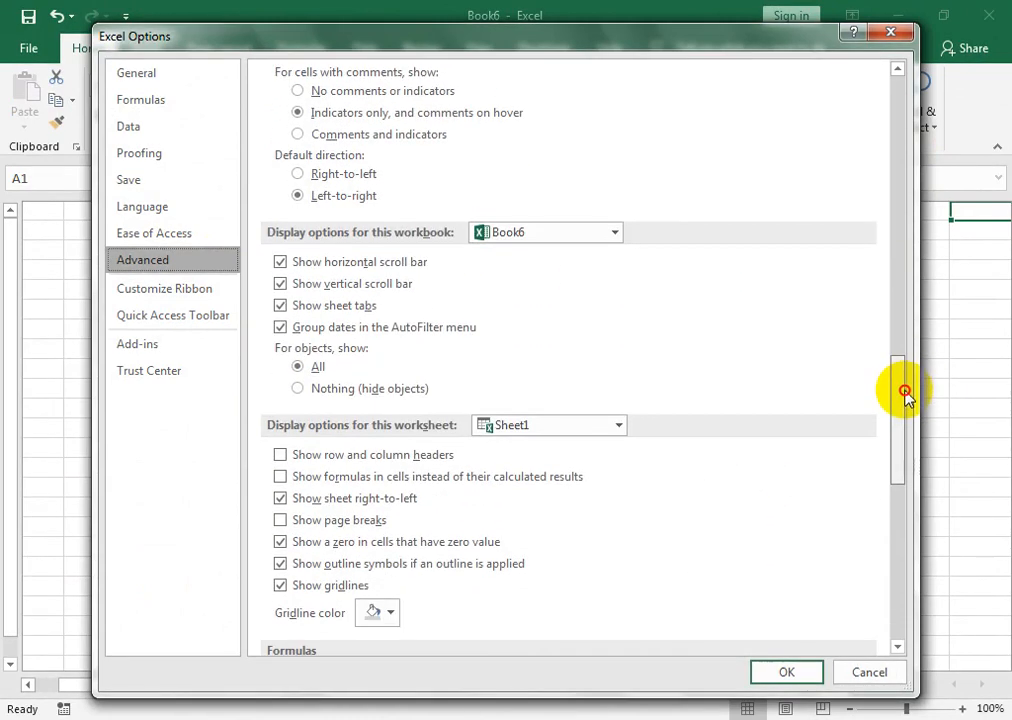
left_click(281, 455)
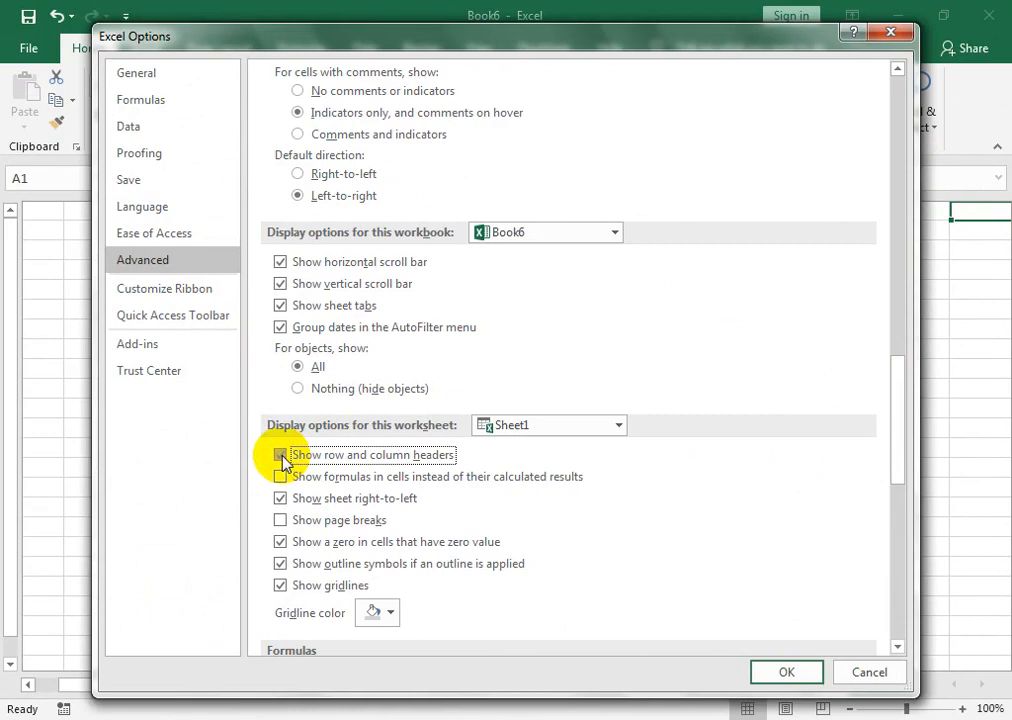
Examine the gridline color choices for Sheet1 and the formula, calculation and general settings in the Advanced options.
left_click(390, 616)
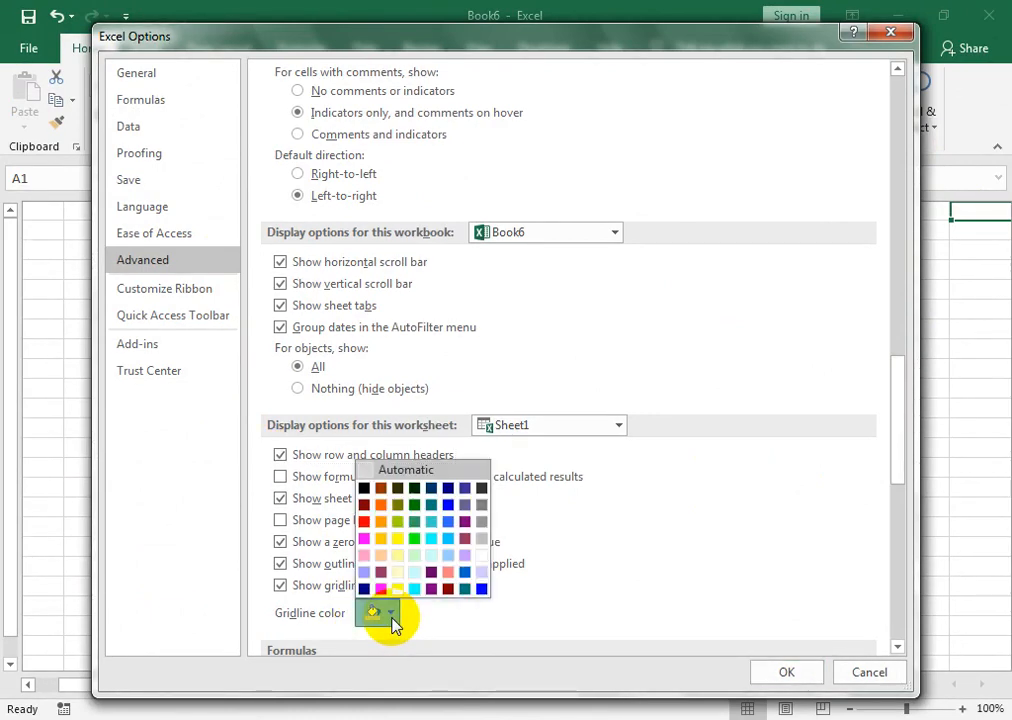
left_click(470, 612)
left_click_drag(897, 390, 897, 455)
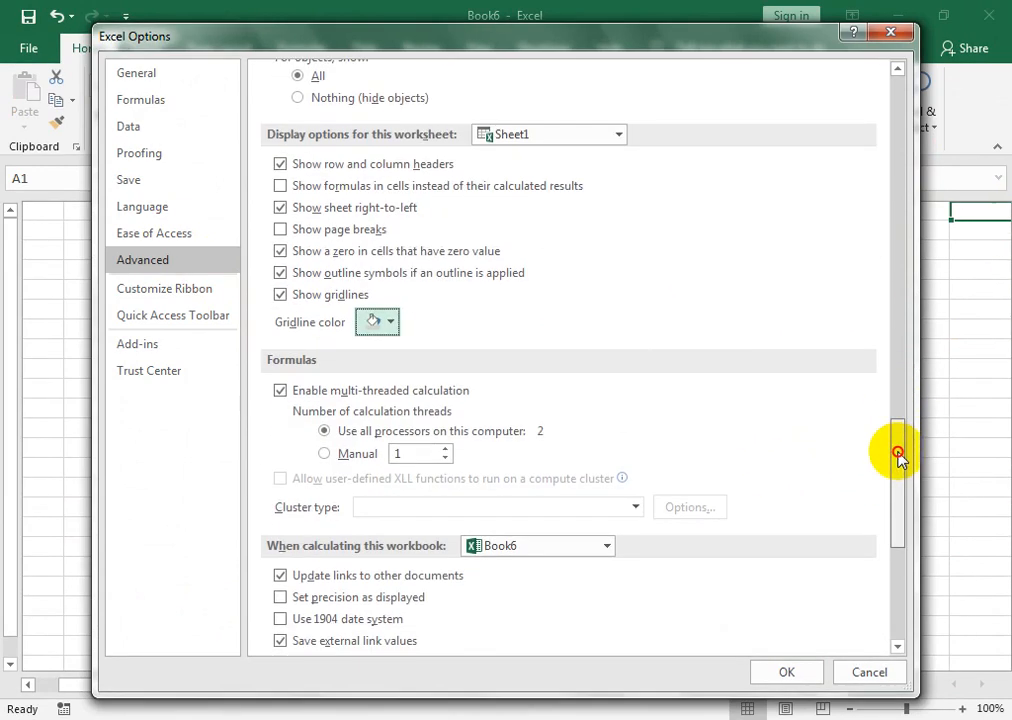
left_click_drag(897, 455, 899, 526)
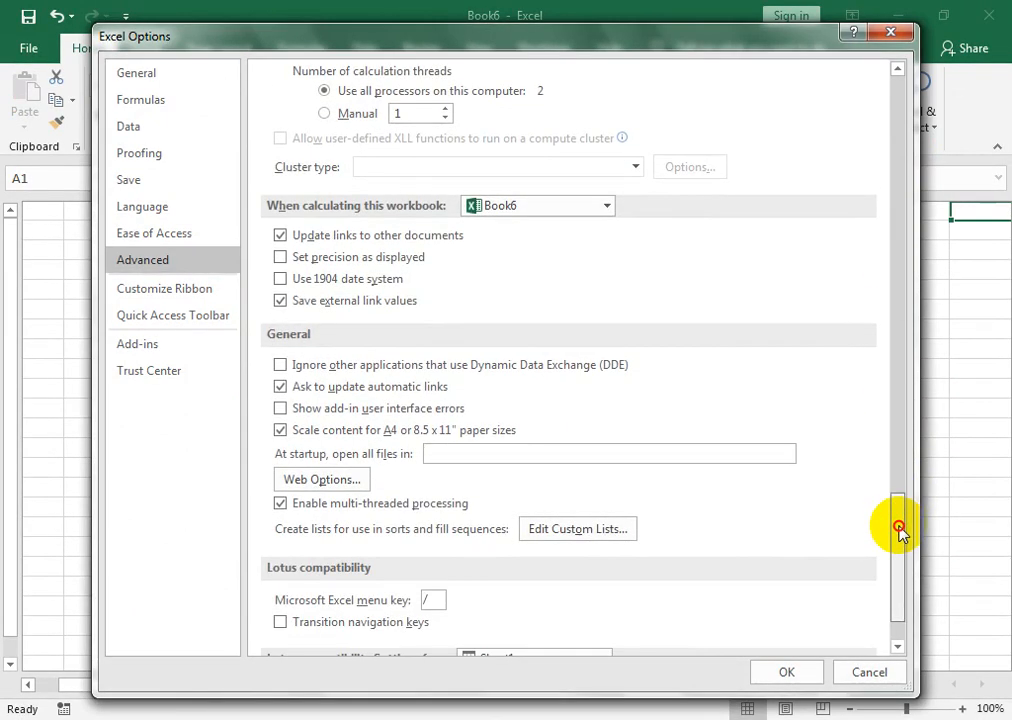
Check the YouTube channel's video on adding lists in Excel, return to the Excel options, and display the Customize Ribbon options.
left_click(598, 531)
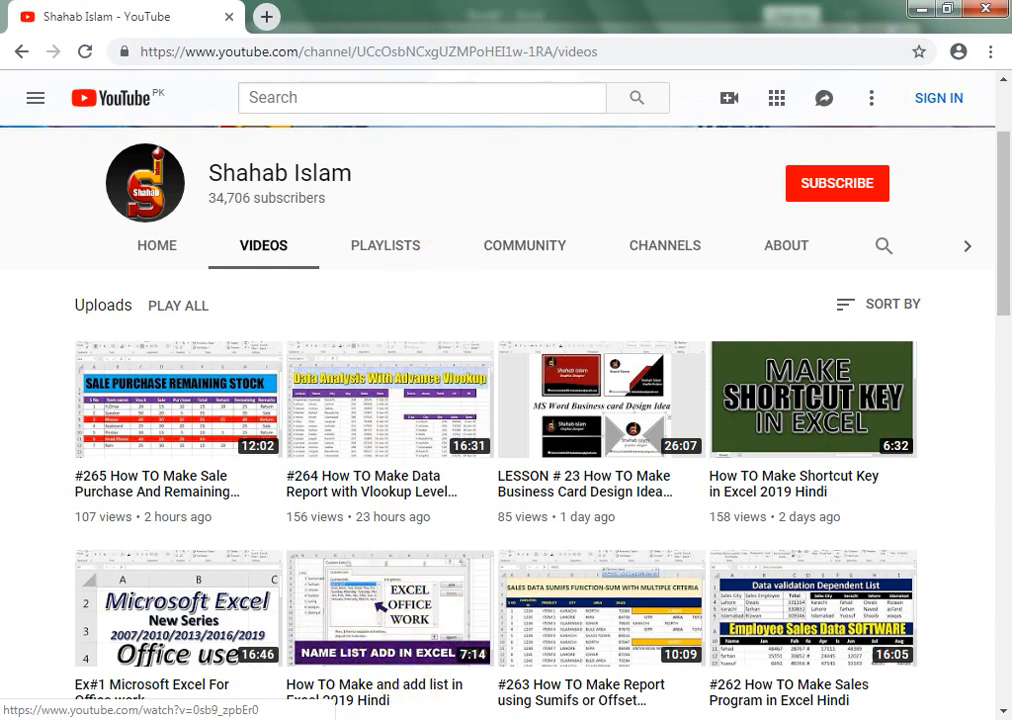
left_click(393, 648)
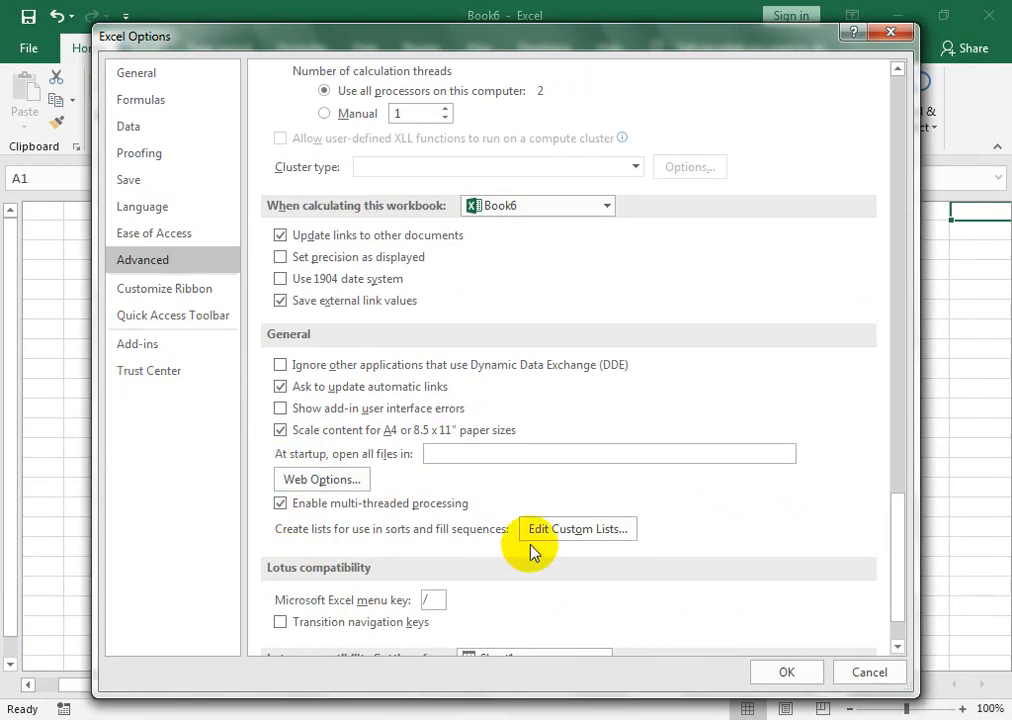
scroll(895, 520, "up", 3)
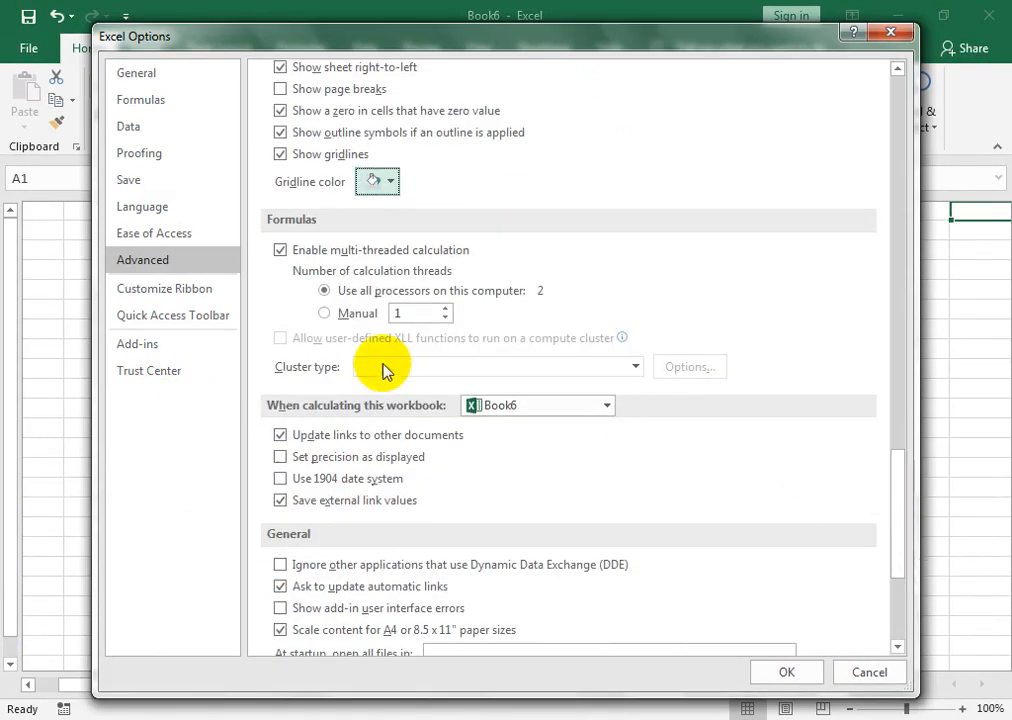
left_click(196, 301)
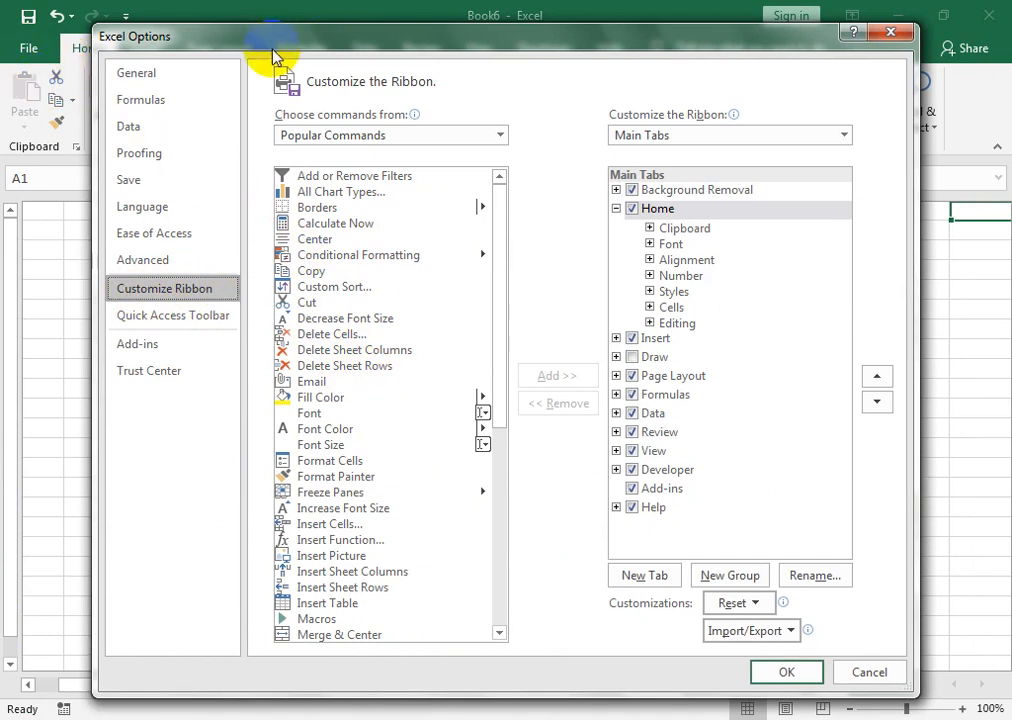
Compare the Home entry's groups in the ribbon customization list with the worksheet's ribbon, and examine the Clipboard group's commands.
left_click_drag(425, 36, 388, 115)
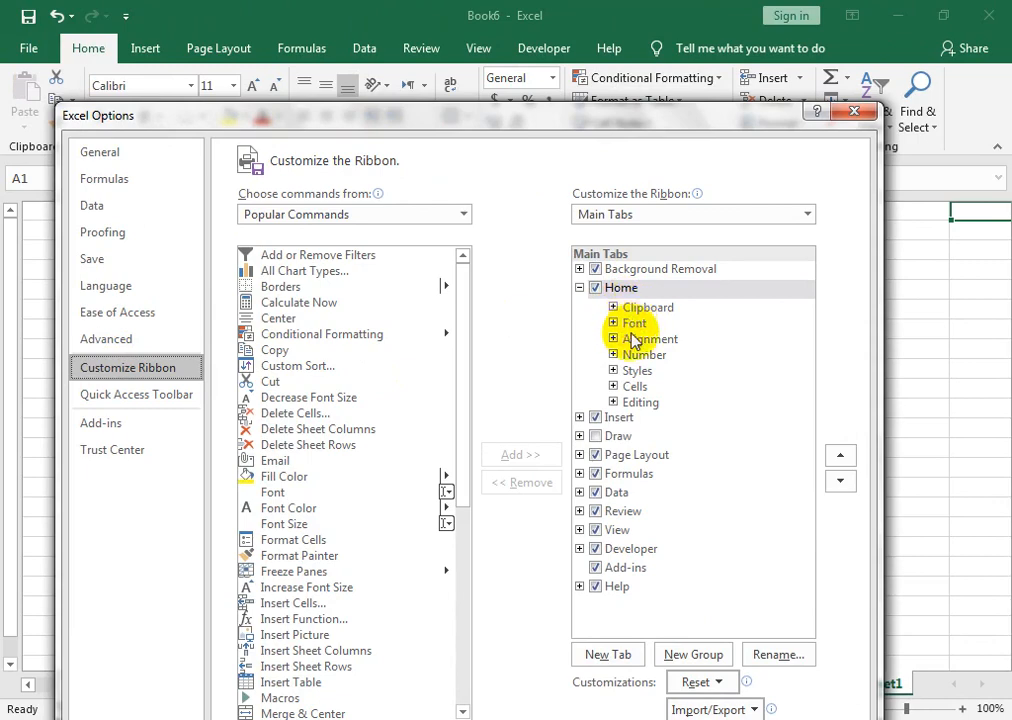
left_click_drag(542, 118, 545, 347)
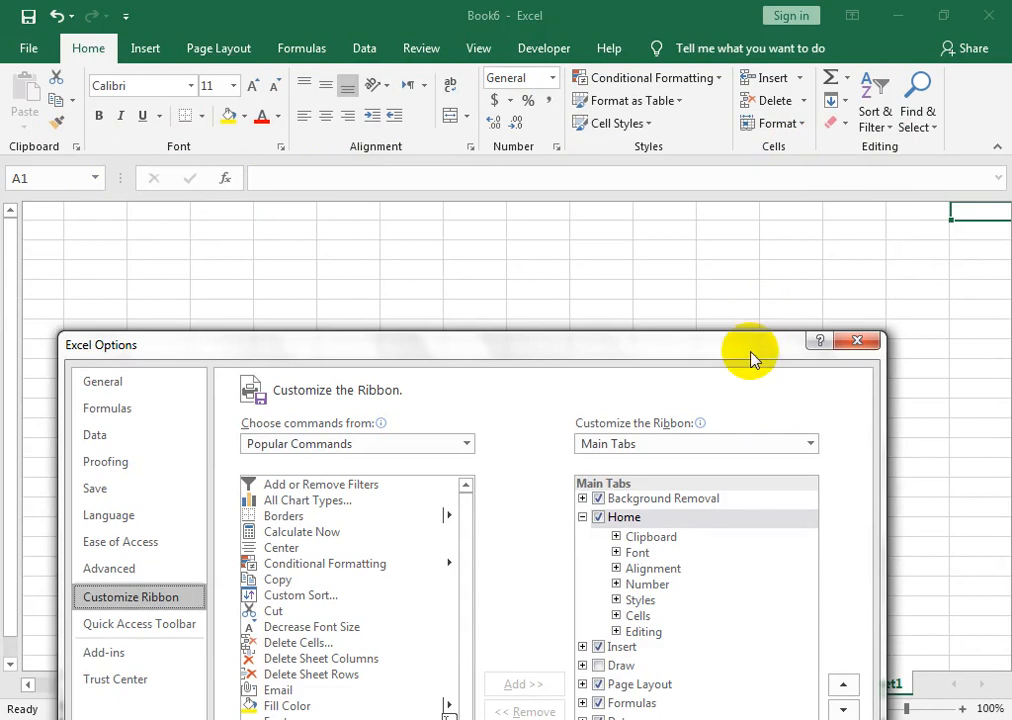
left_click_drag(749, 352, 759, 58)
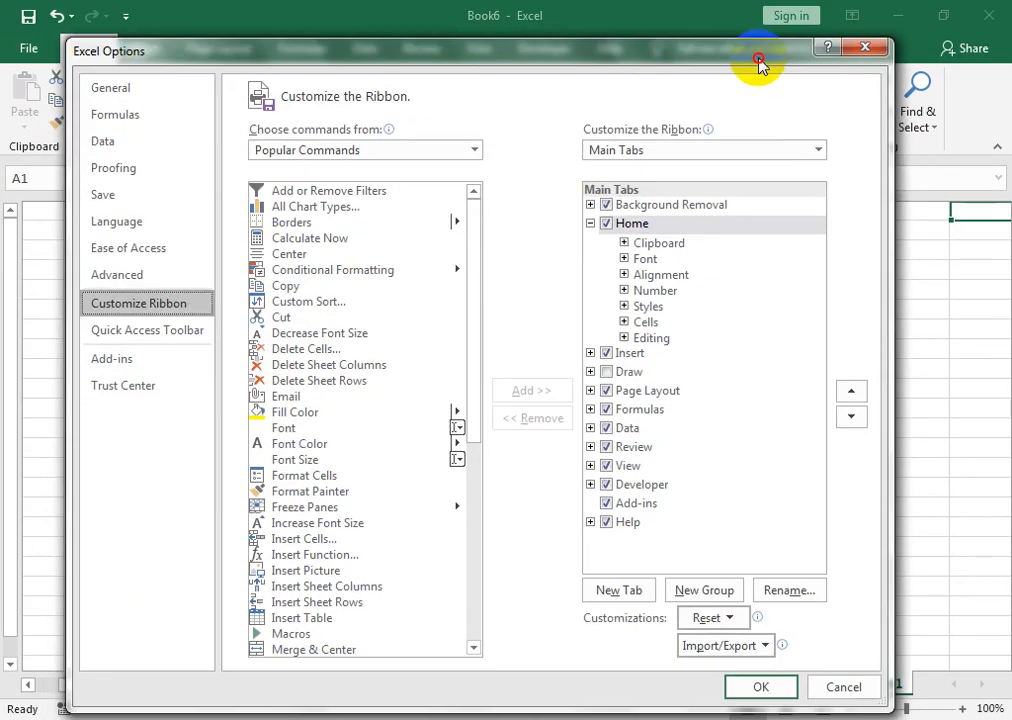
left_click(624, 245)
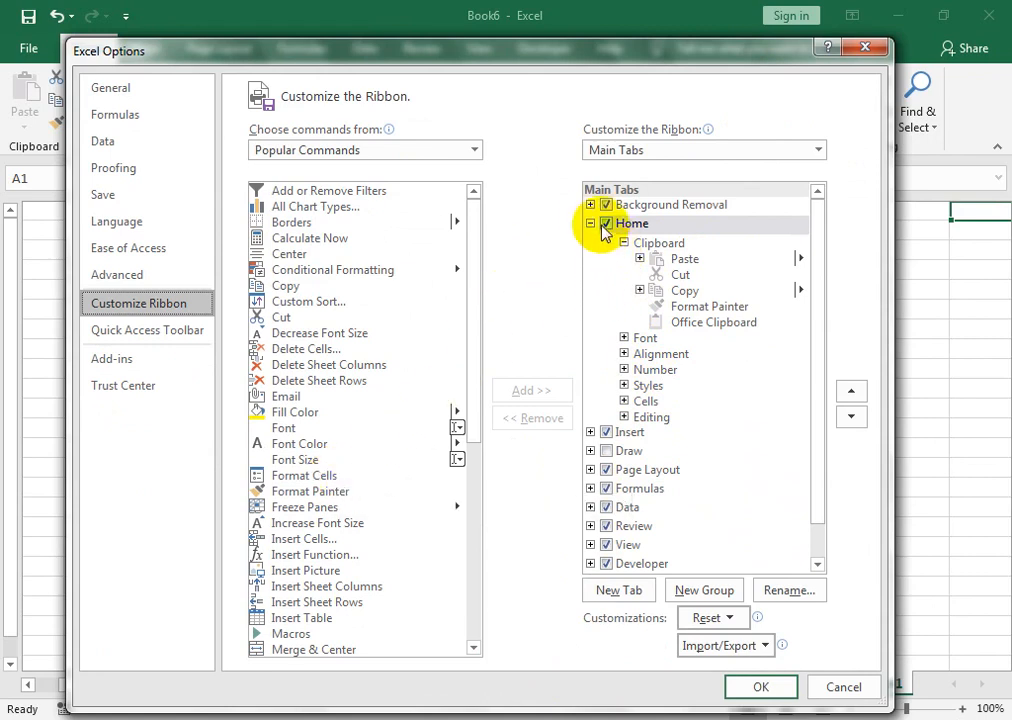
left_click(623, 244)
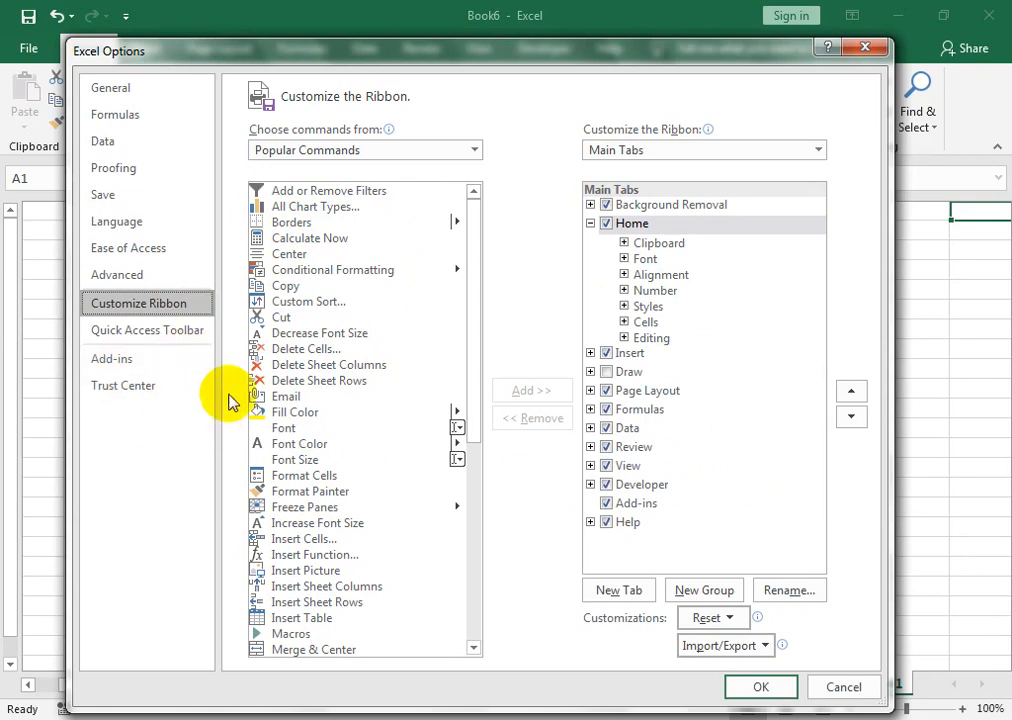
Add the Create Chart command to the Quick Access Toolbar for all documents and apply the options.
left_click(181, 330)
left_click_drag(250, 63, 248, 96)
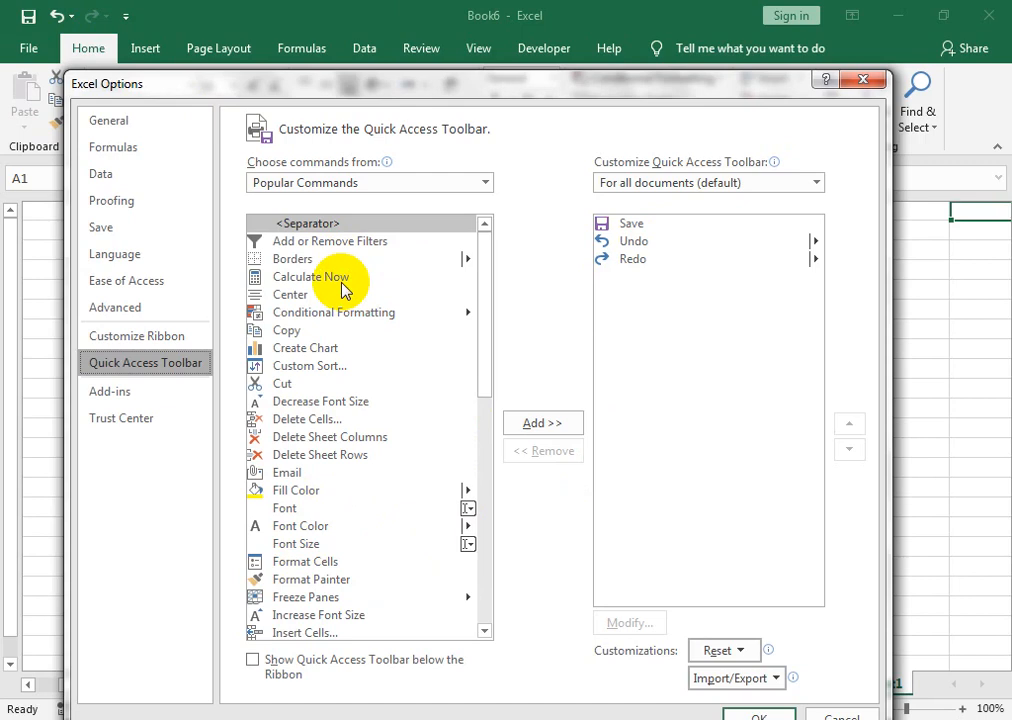
left_click(312, 278)
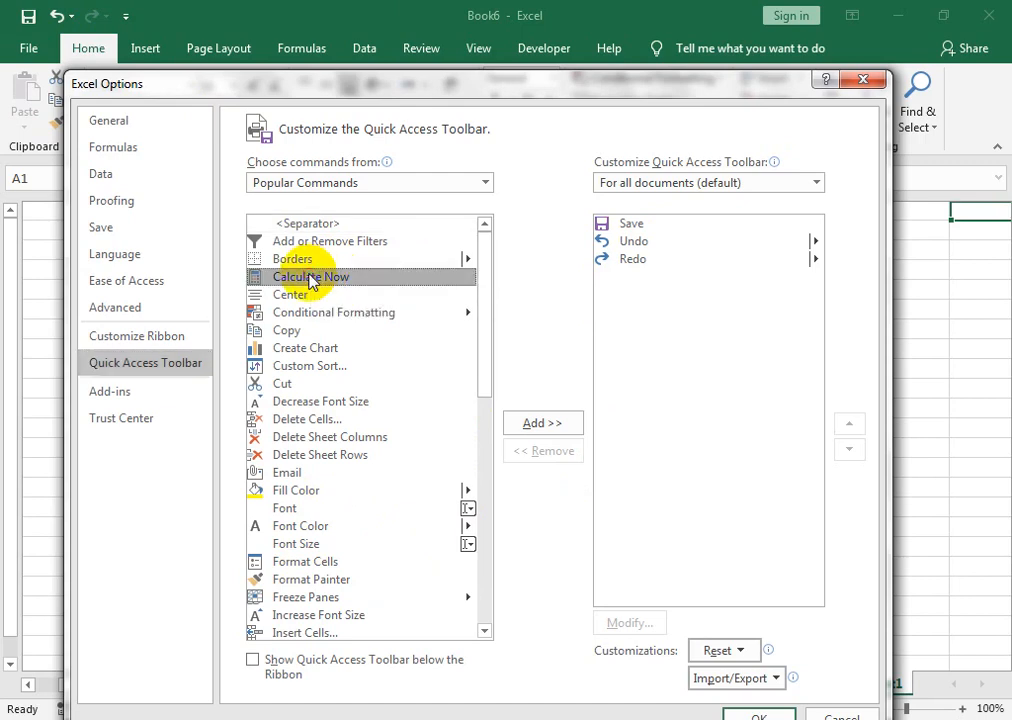
left_click(300, 348)
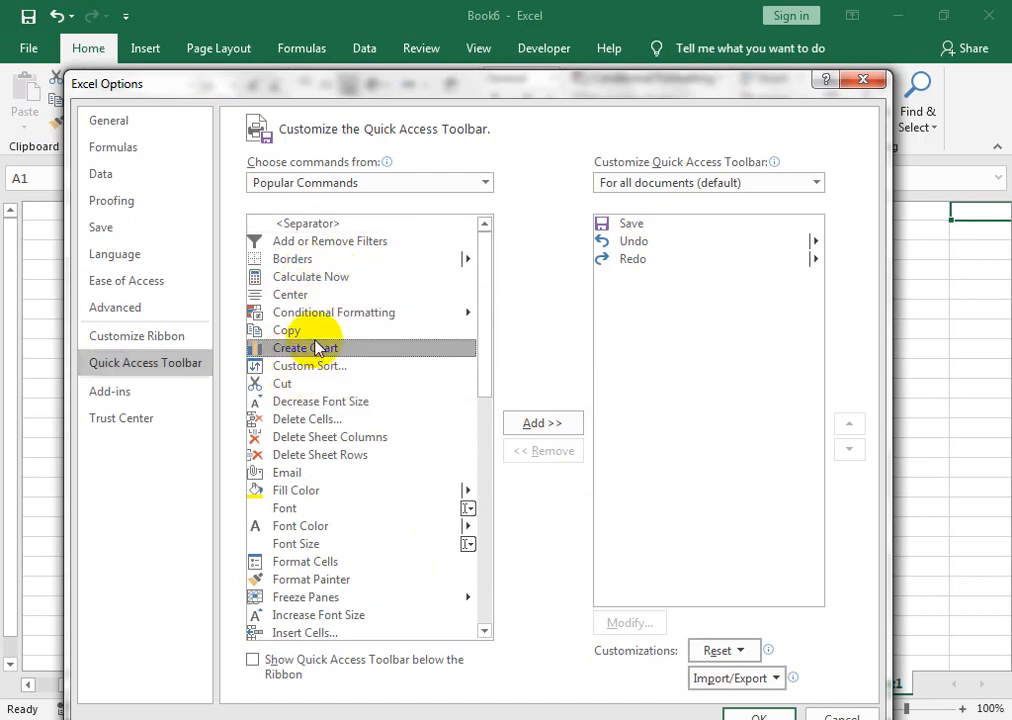
left_click(556, 421)
left_click(752, 714)
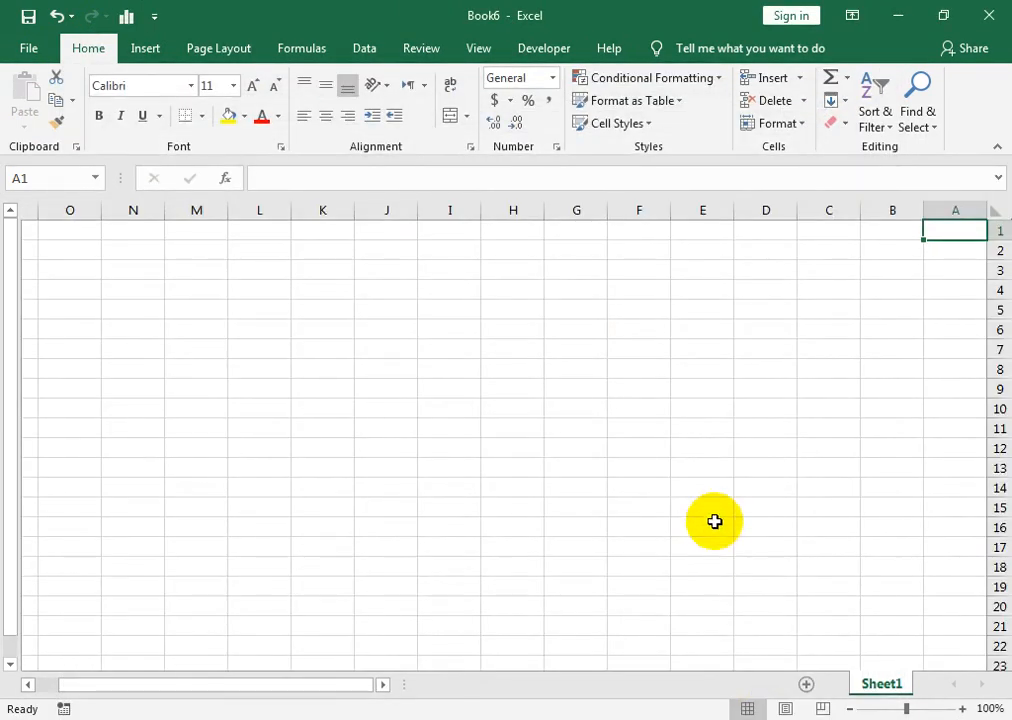
Enter 45 in cell M2 and 665 in cell N2.
left_click(210, 252)
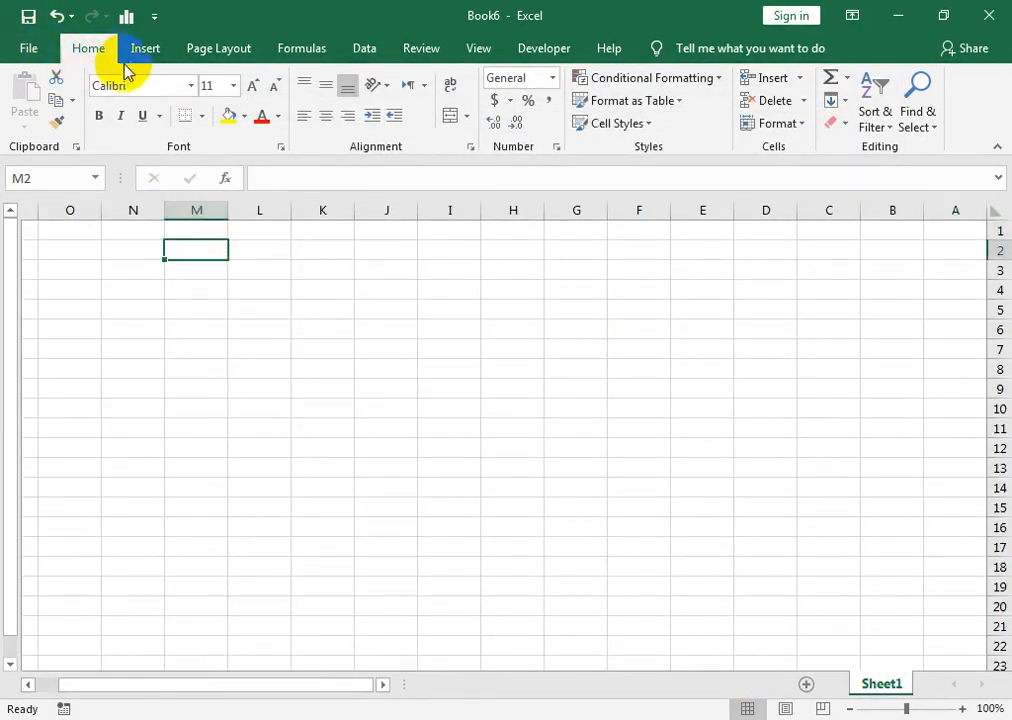
type("45")
key("Tab")
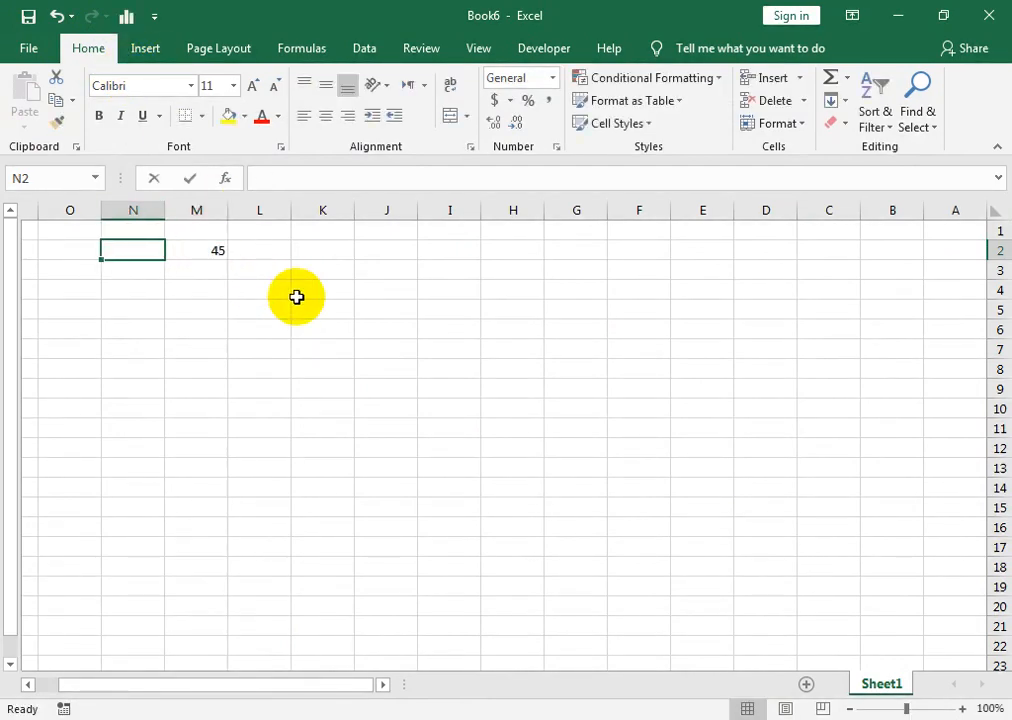
type("665")
key("Return")
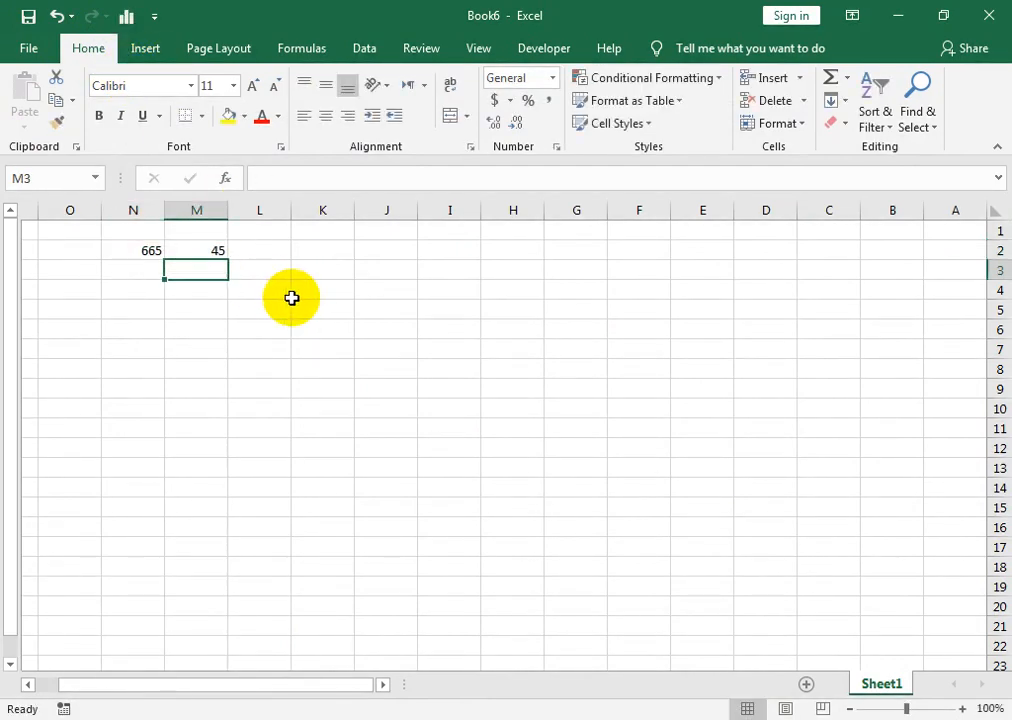
Preview the recommended line, bar and pie charts for cells M2 and N2, and cancel the chart insertion.
left_click_drag(186, 249, 145, 250)
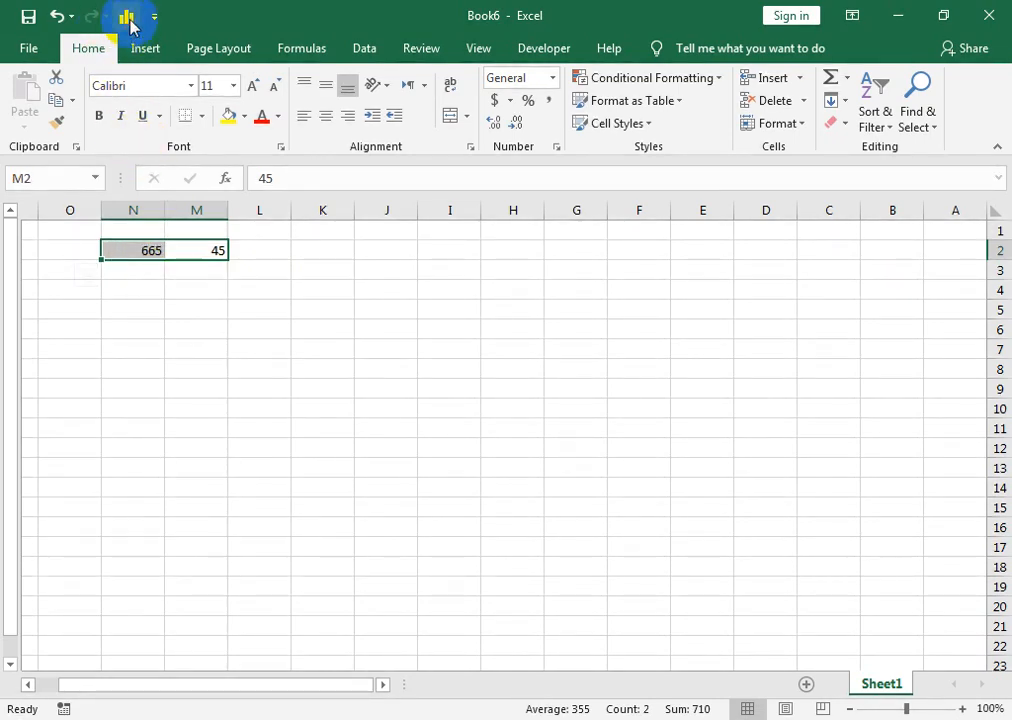
left_click(130, 20)
left_click(318, 379)
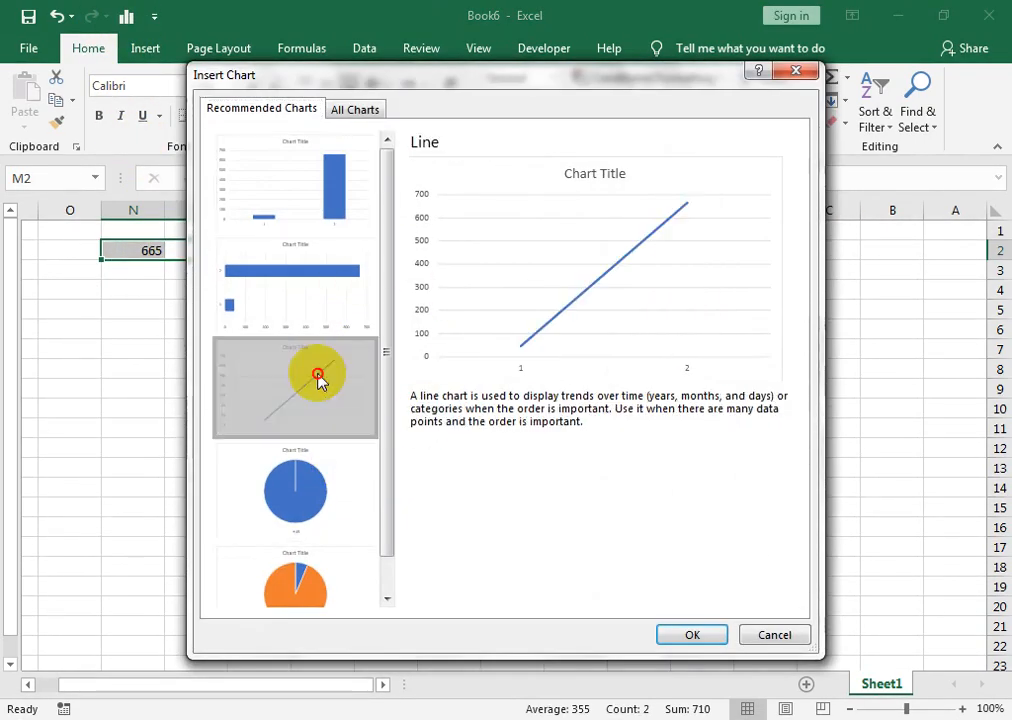
left_click(316, 283)
left_click(307, 465)
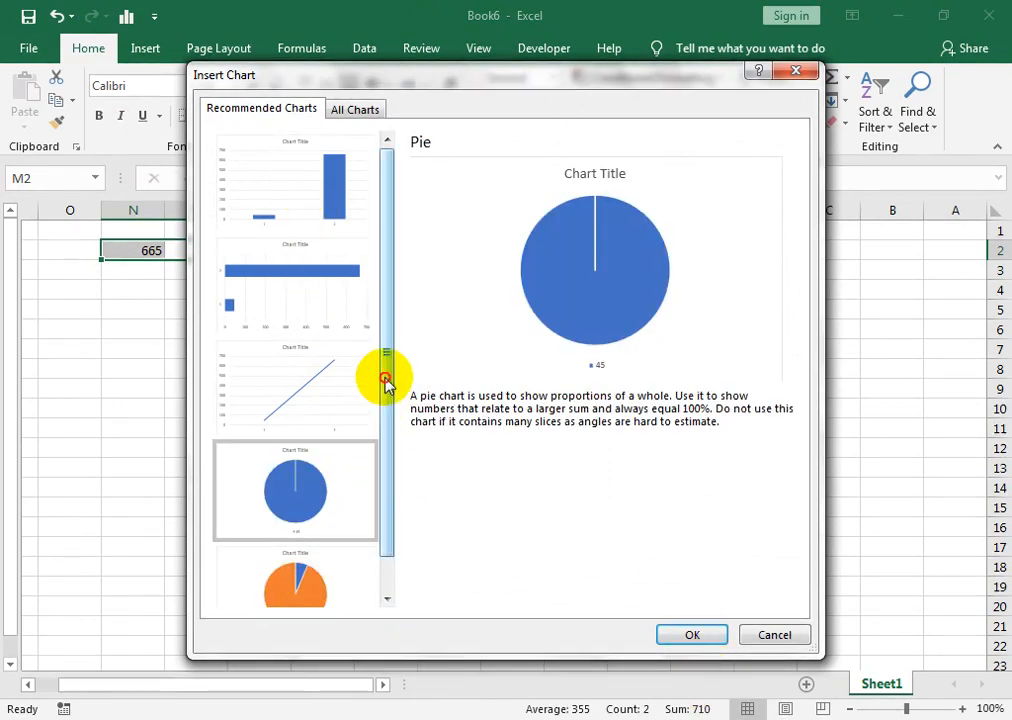
left_click(772, 634)
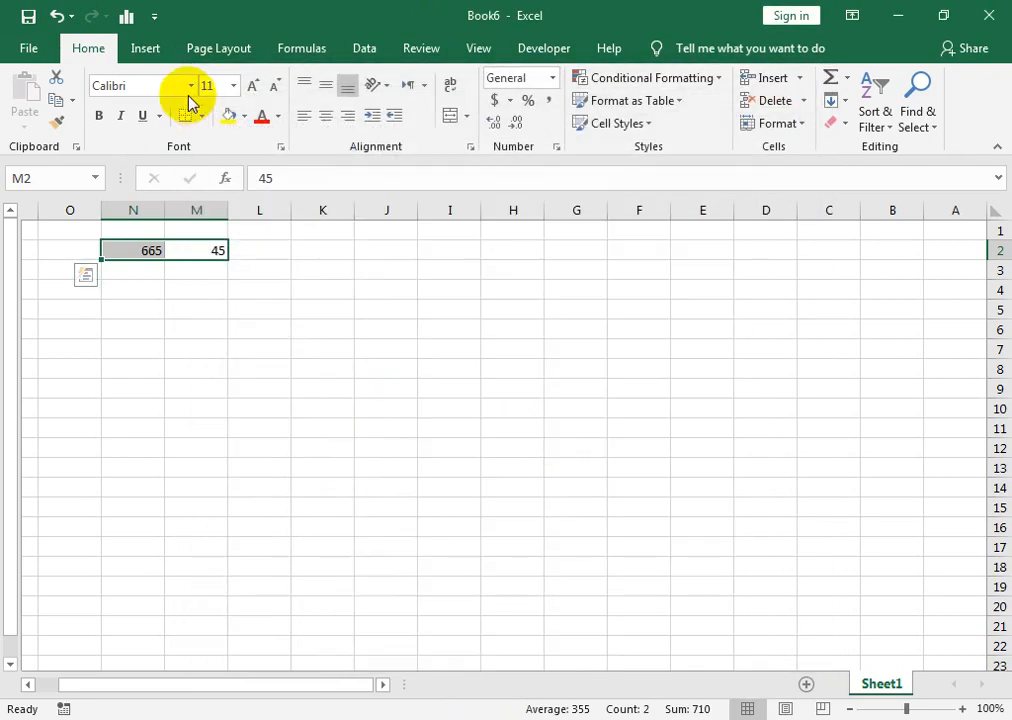
Remove the Create Chart command from the Quick Access Toolbar and apply the options.
left_click(155, 16)
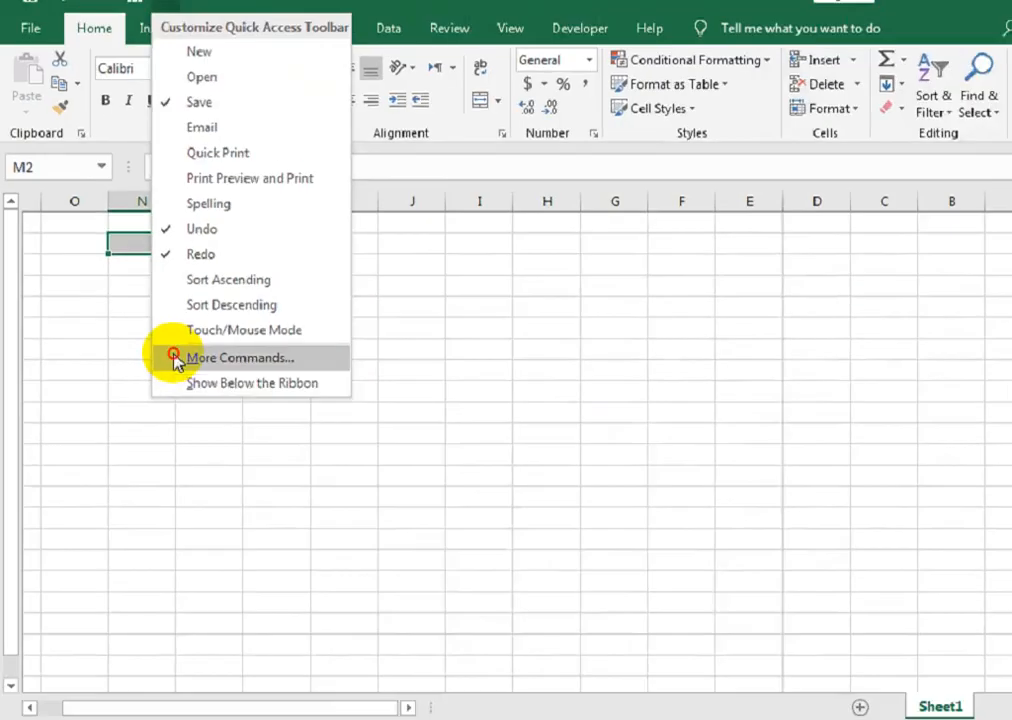
left_click(165, 360)
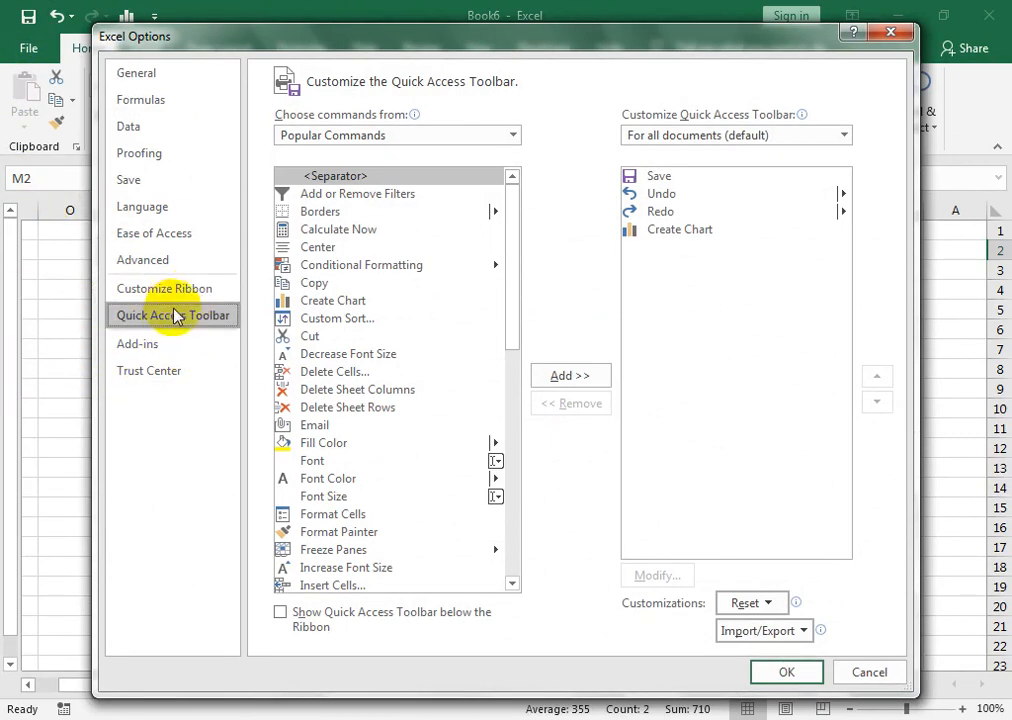
left_click(690, 229)
left_click(583, 405)
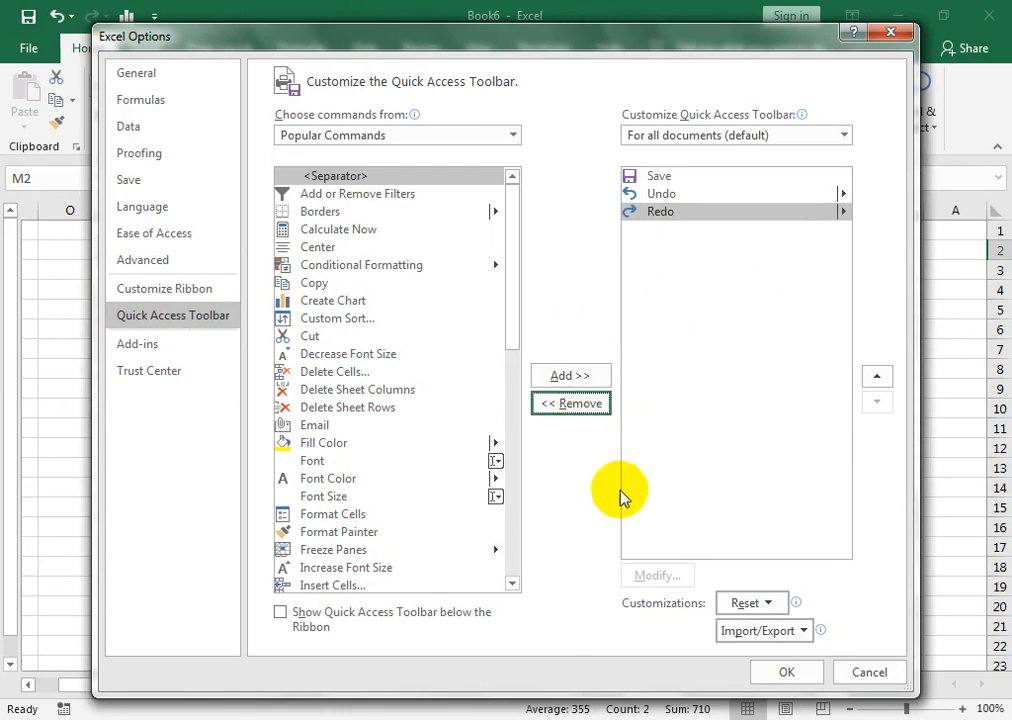
left_click(795, 670)
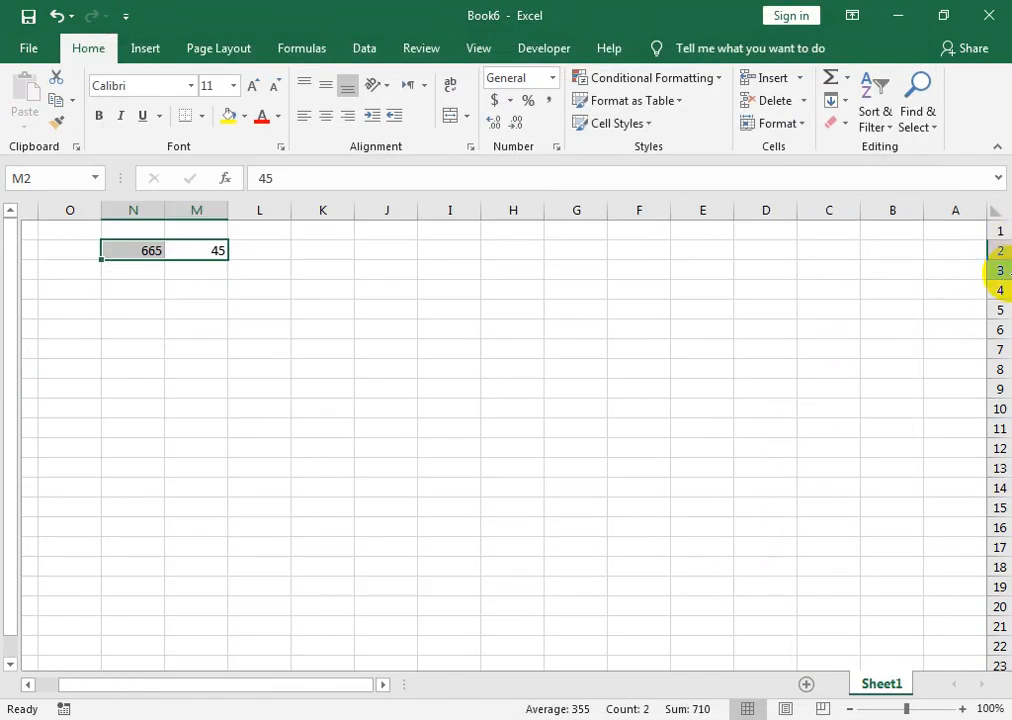
Review the Customize Ribbon options and the display and default direction settings in the Advanced options, and close the options.
left_click(30, 50)
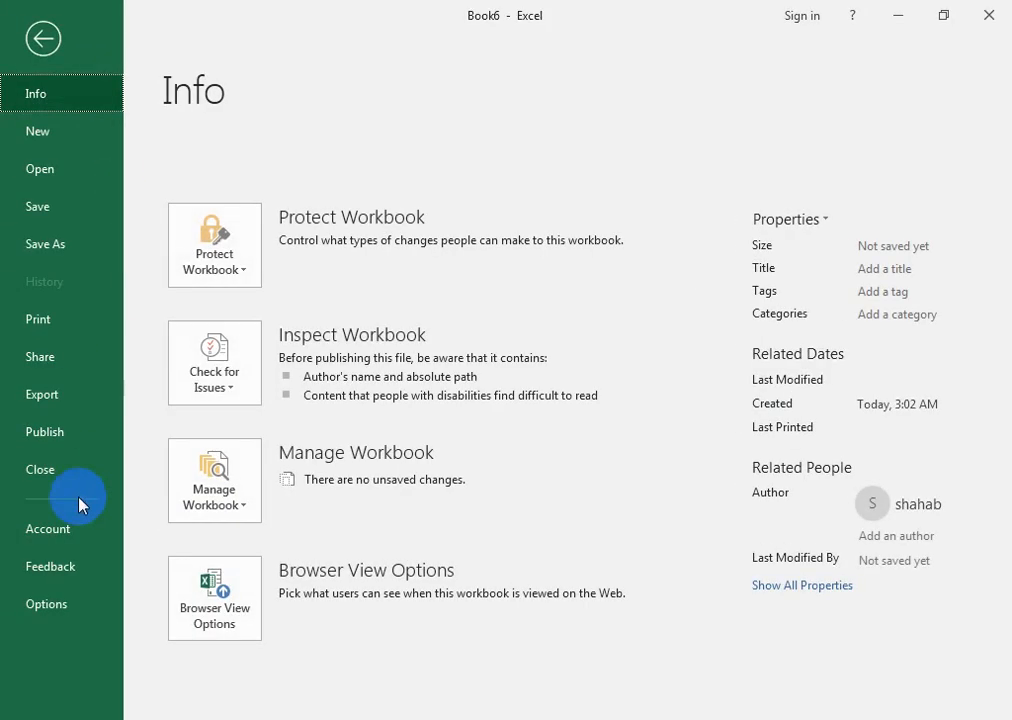
left_click(30, 622)
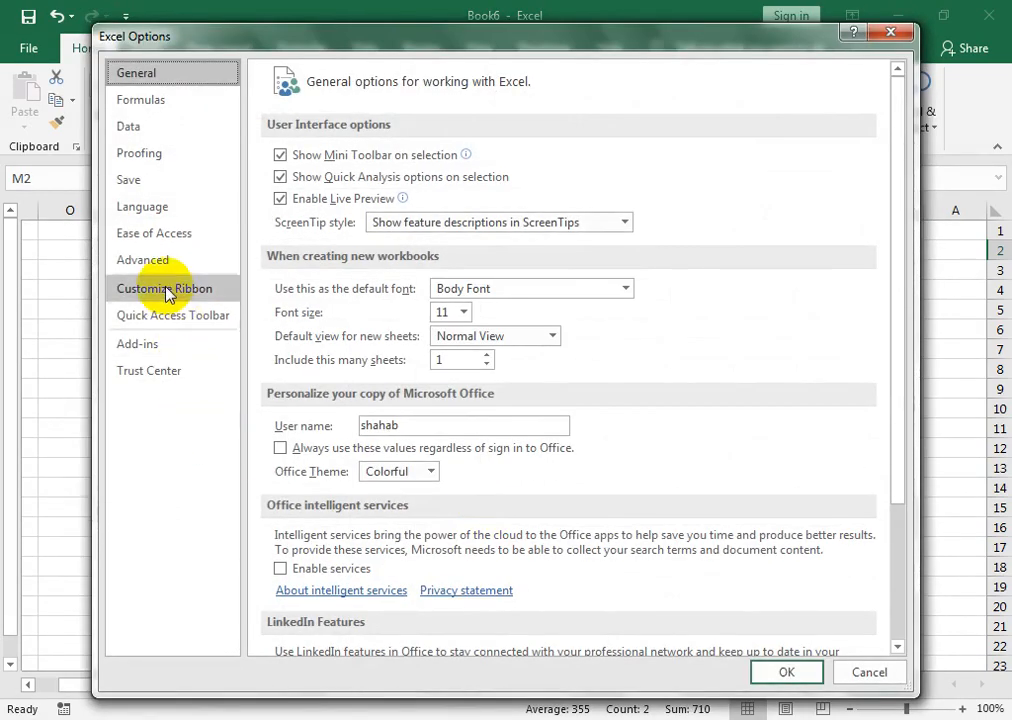
left_click(166, 289)
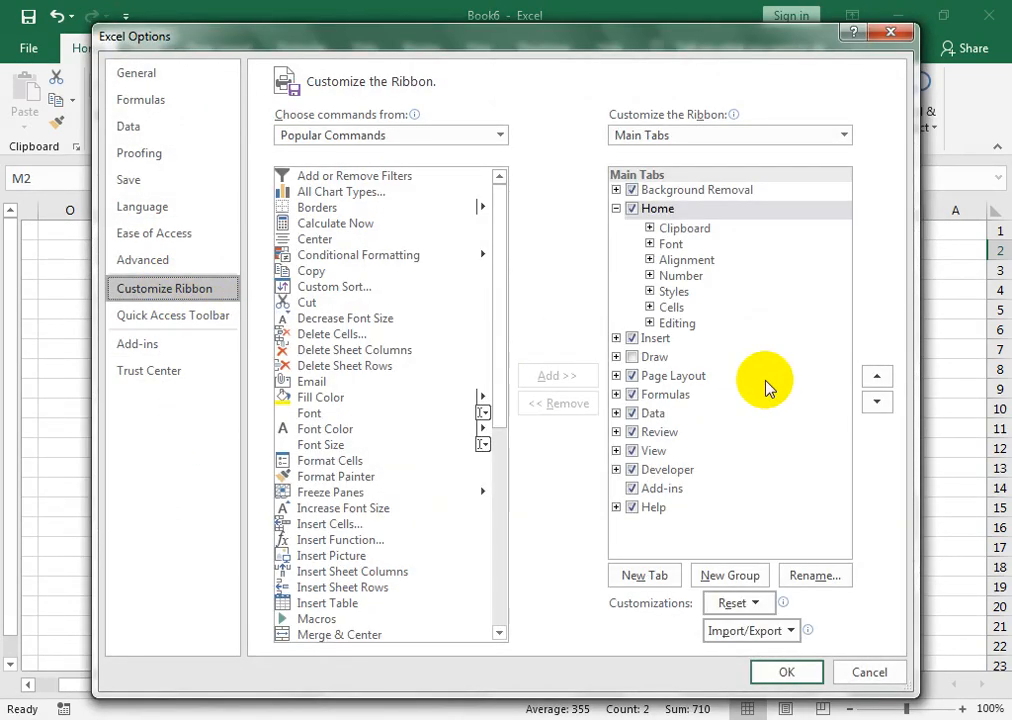
left_click(160, 261)
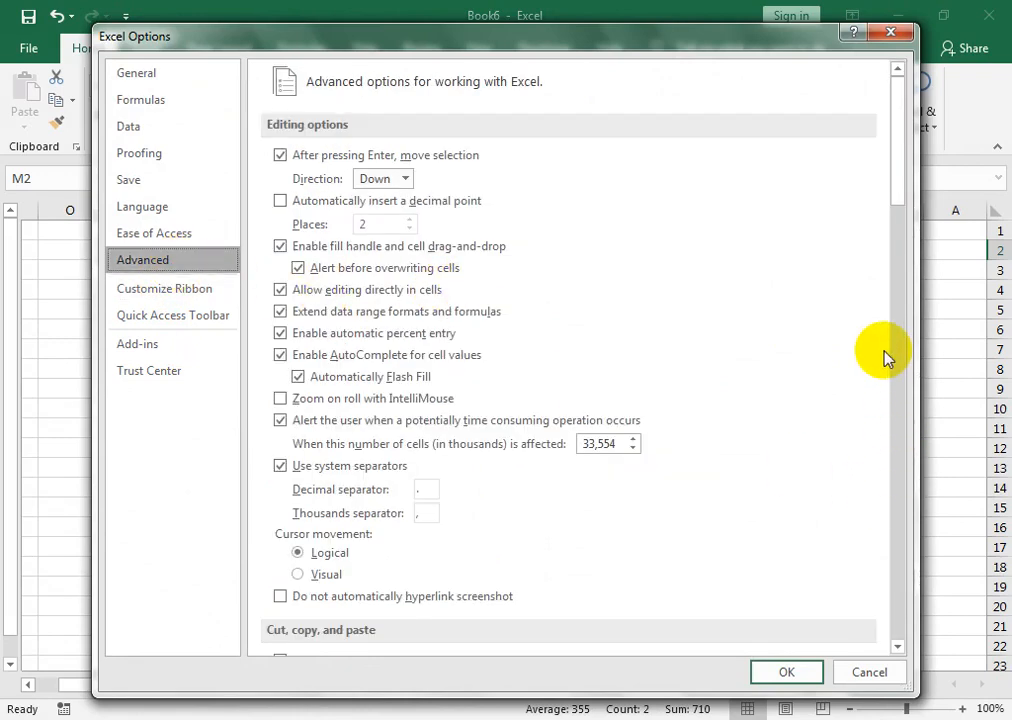
left_click_drag(897, 165, 937, 372)
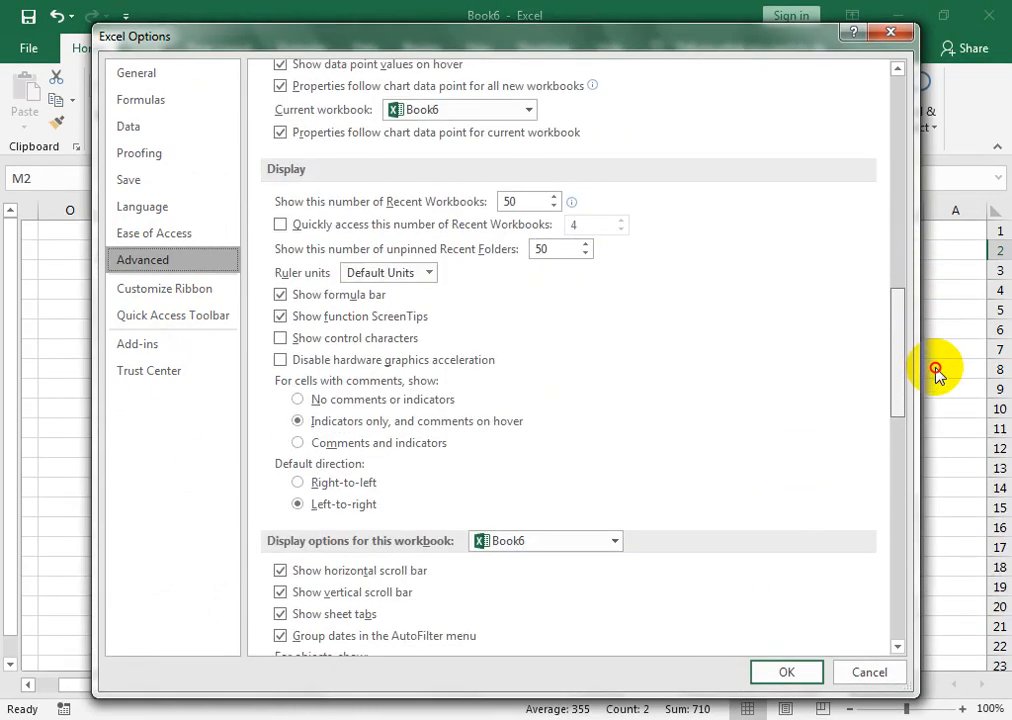
left_click(806, 671)
Create a new blank workbook, review its Quick Access Toolbar options, and close the options without changes.
key("ctrl+n")
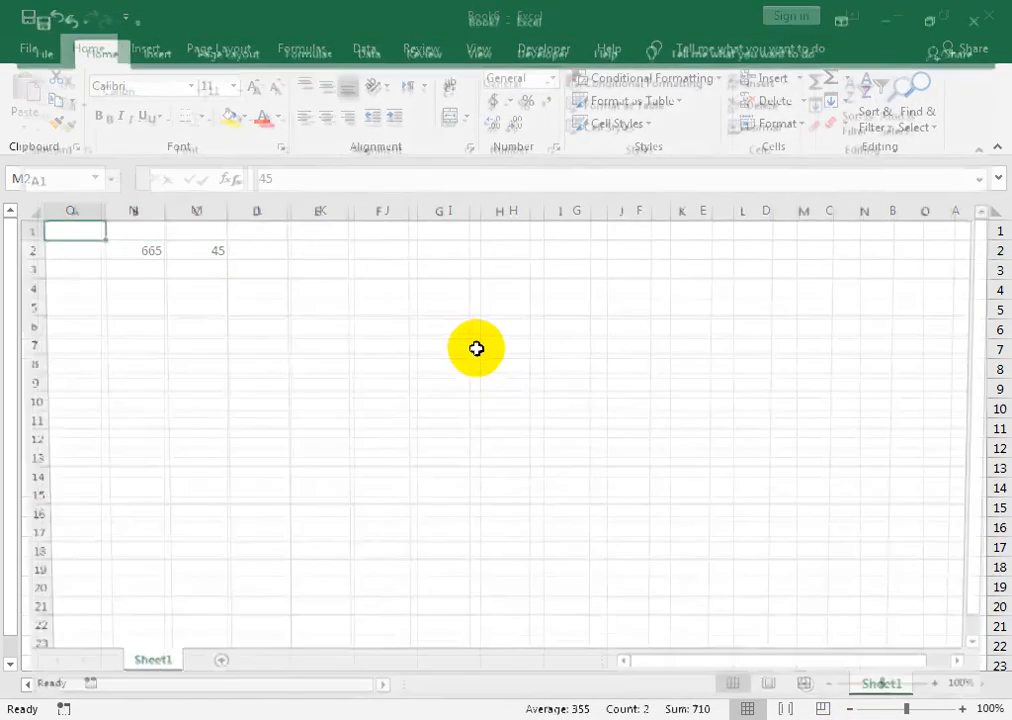
left_click(25, 45)
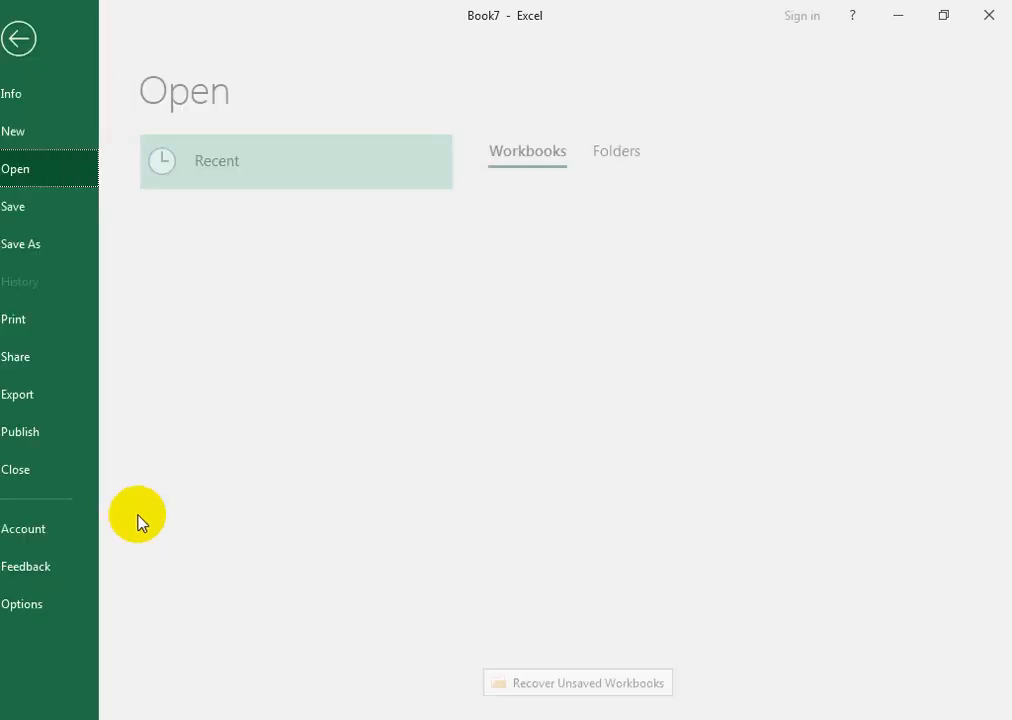
left_click(48, 604)
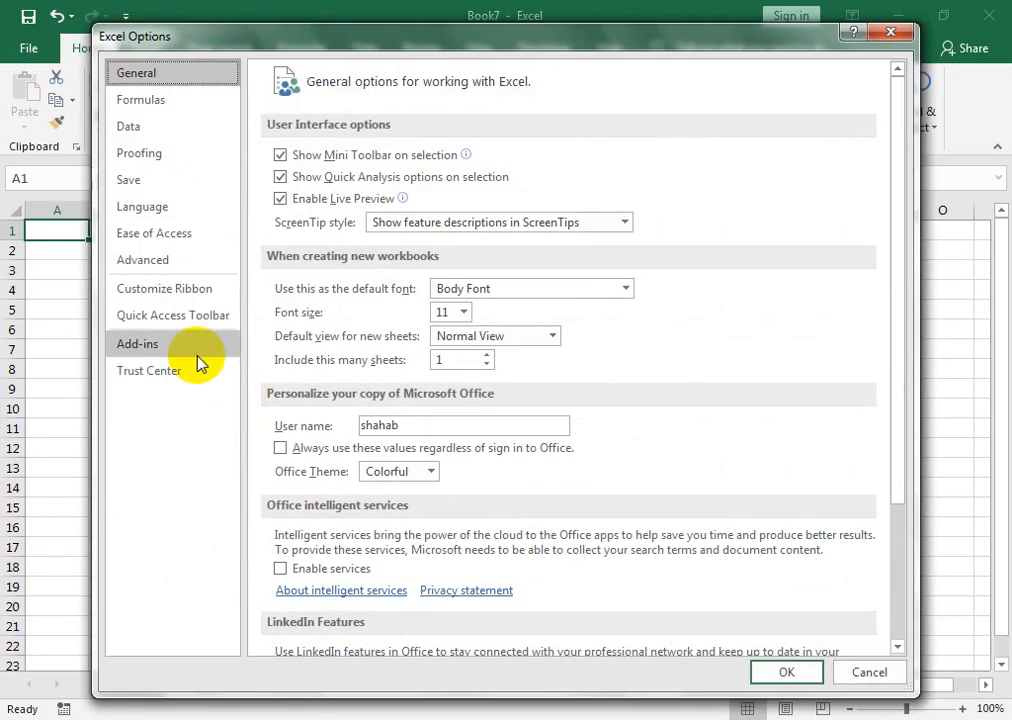
left_click(236, 316)
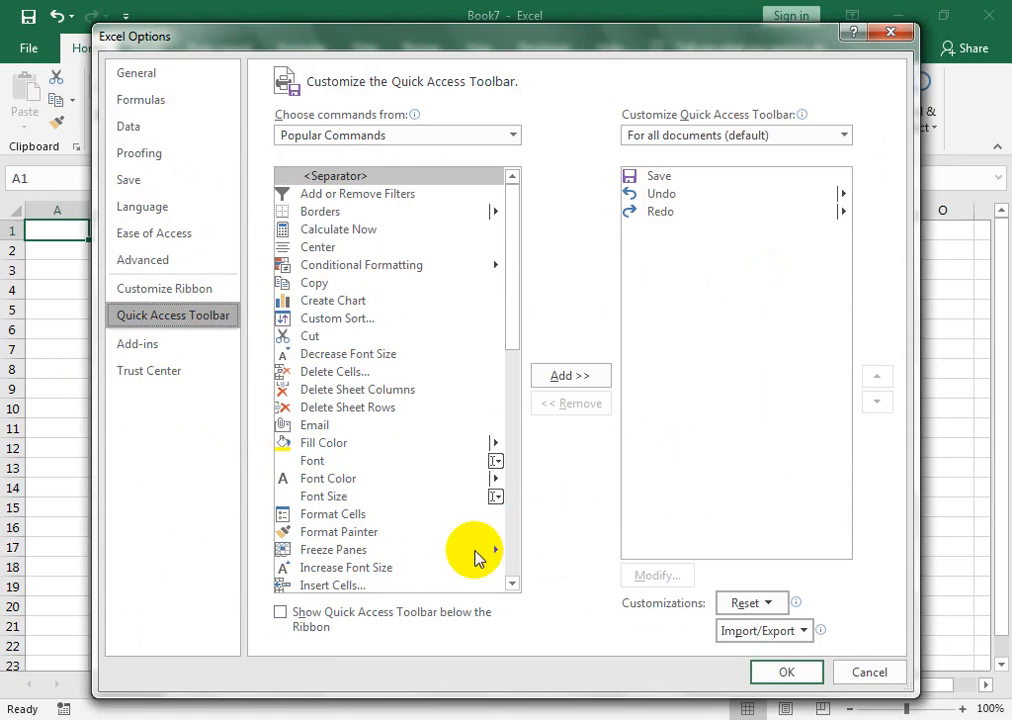
left_click_drag(165, 38, 155, 86)
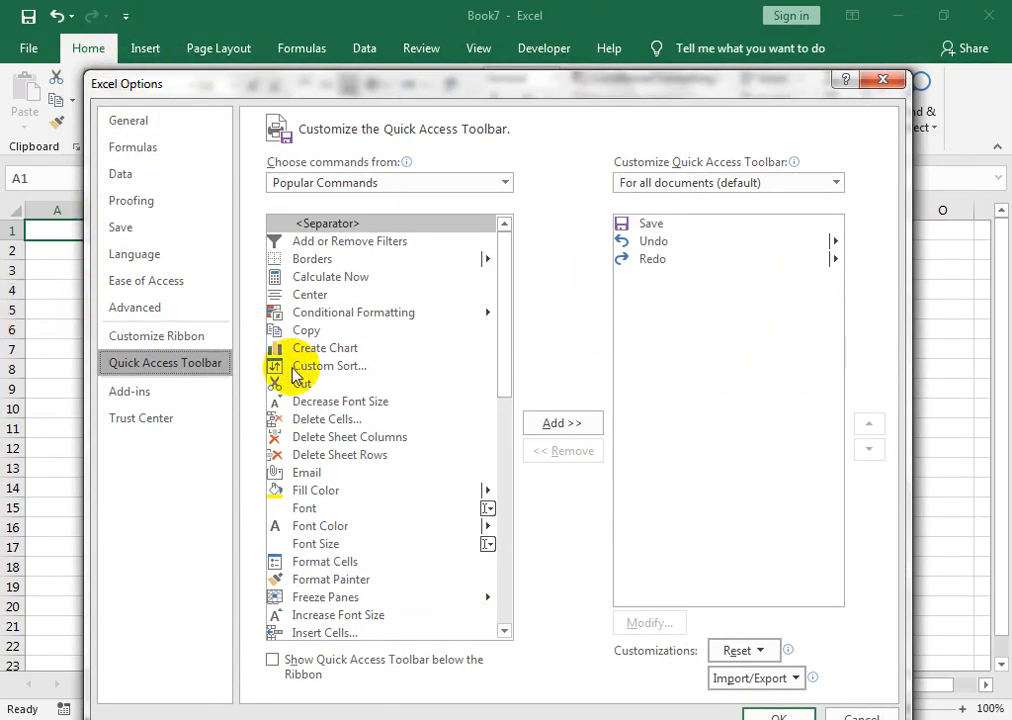
left_click_drag(620, 88, 616, 42)
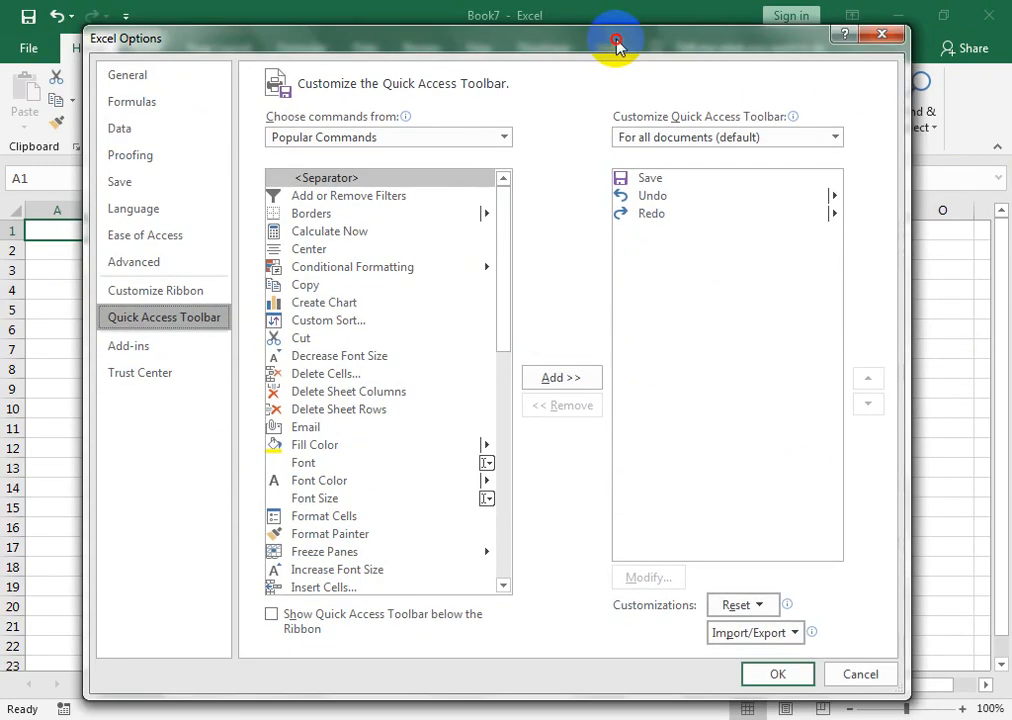
left_click(862, 673)
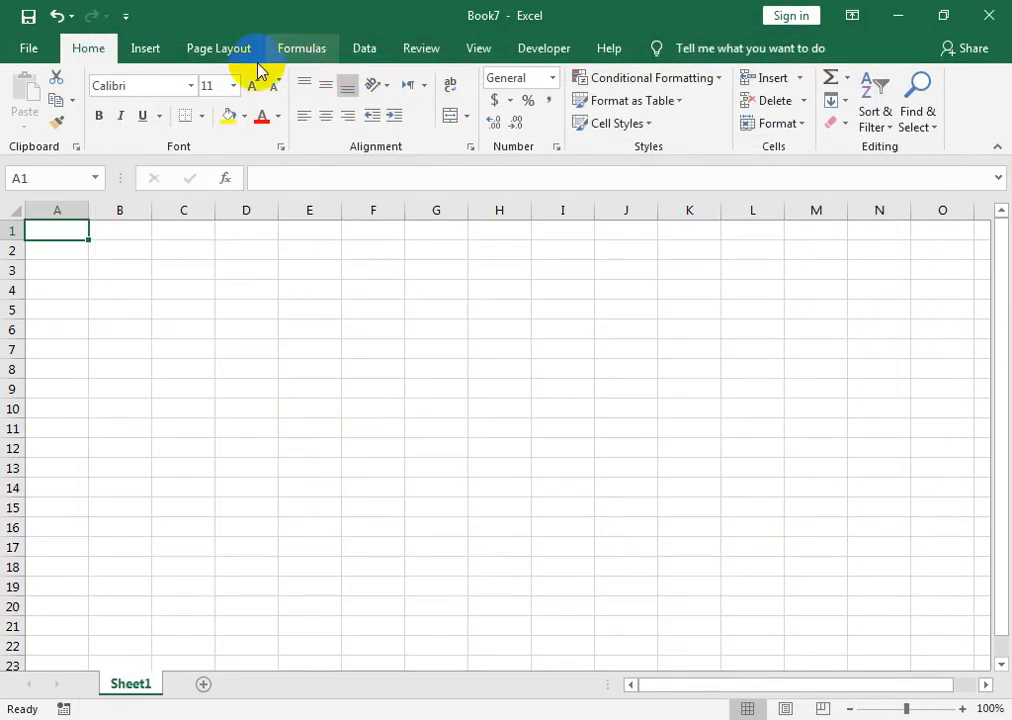
Look through the ribbon commands under Insert, Page Layout and Developer.
left_click(160, 54)
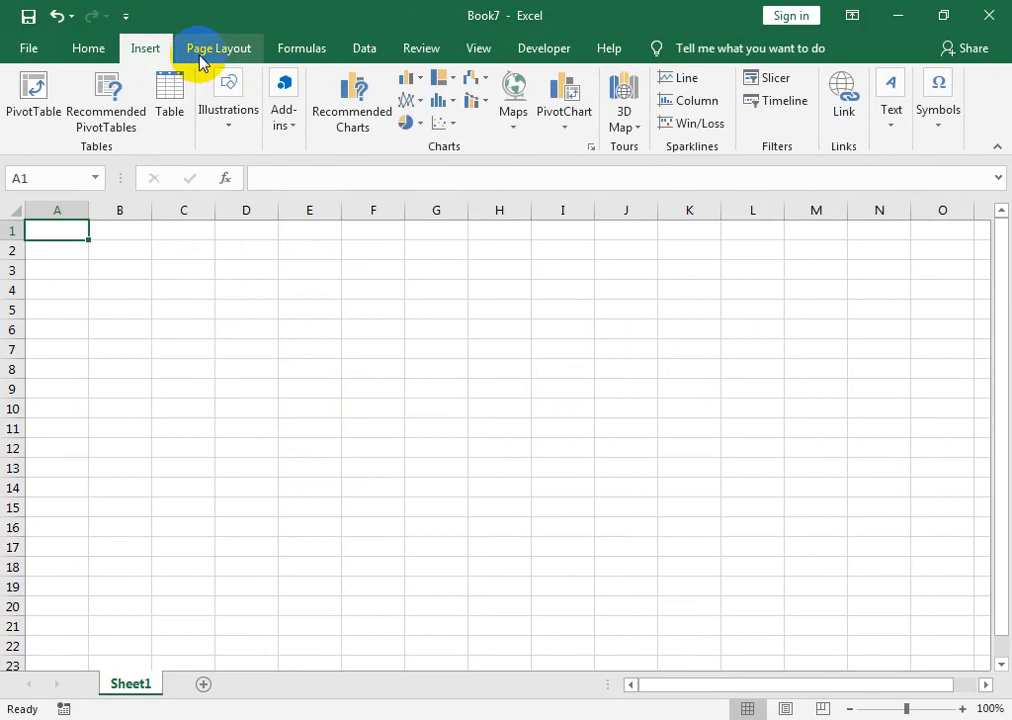
left_click(225, 55)
left_click(542, 56)
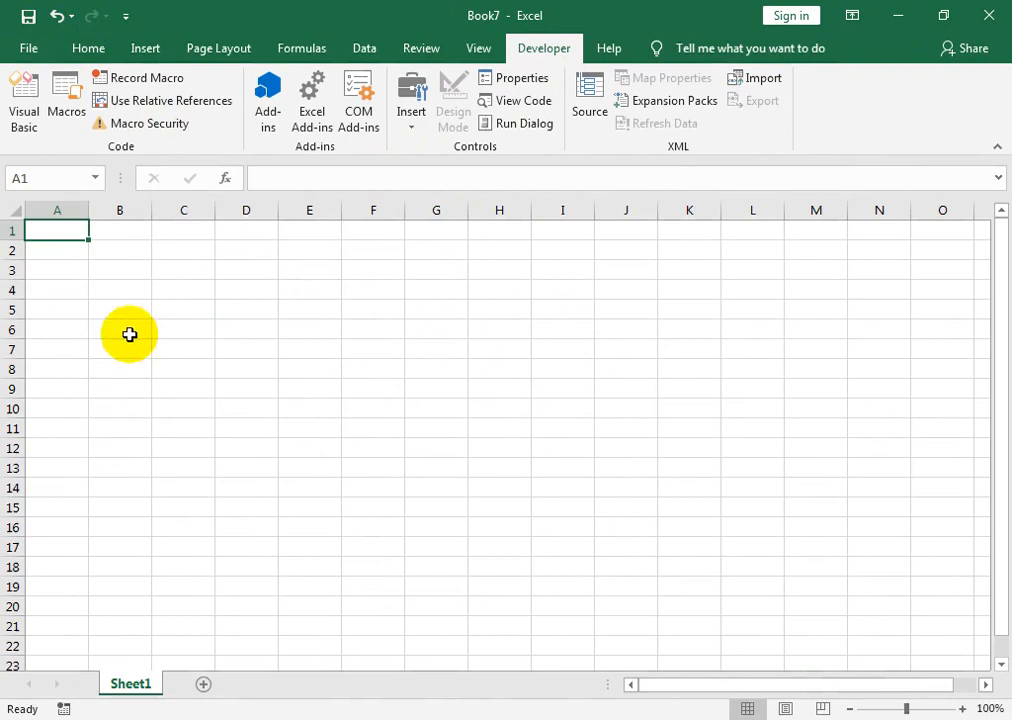
Compare the New entry in the Quick Access Toolbar's command list with the New workbook page, and return to the worksheet.
left_click(125, 16)
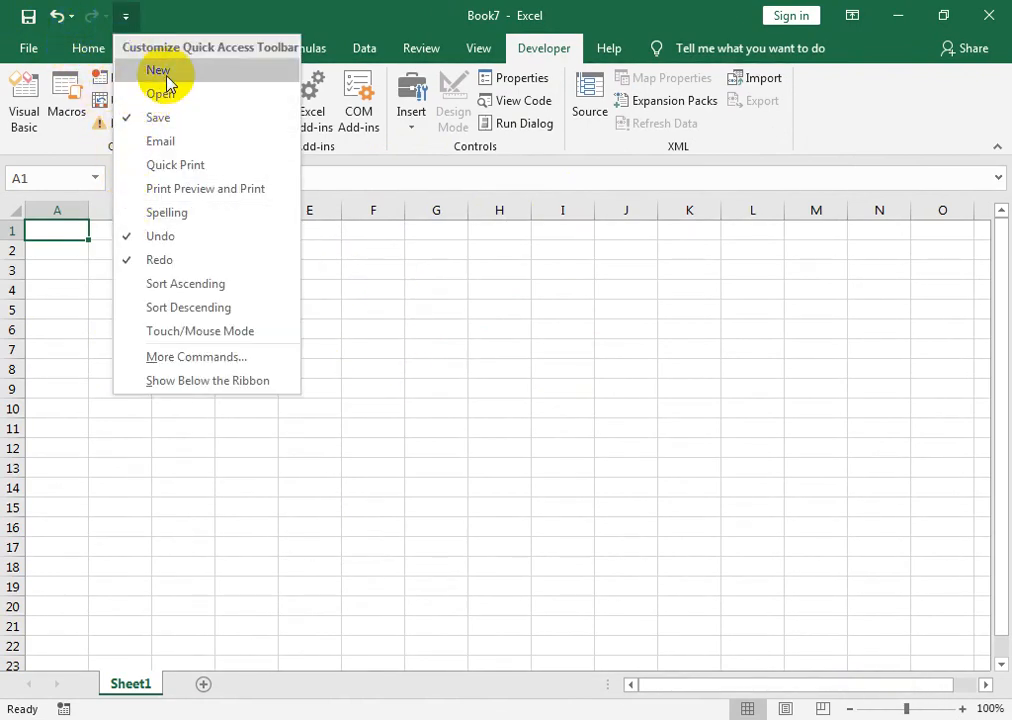
left_click(28, 47)
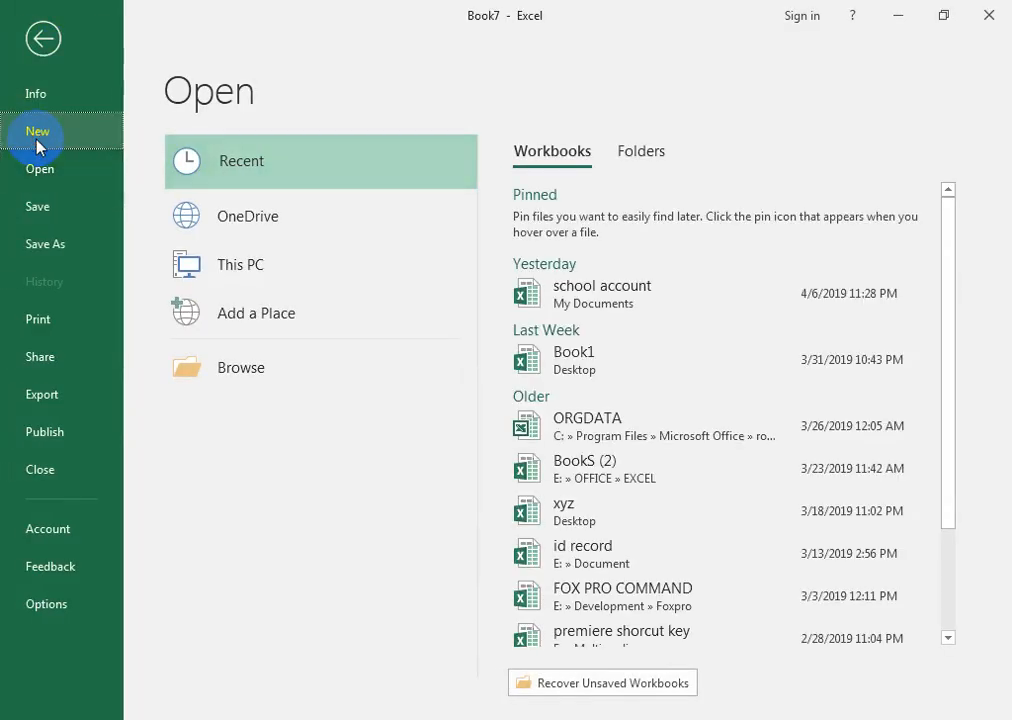
left_click(37, 140)
left_click(43, 38)
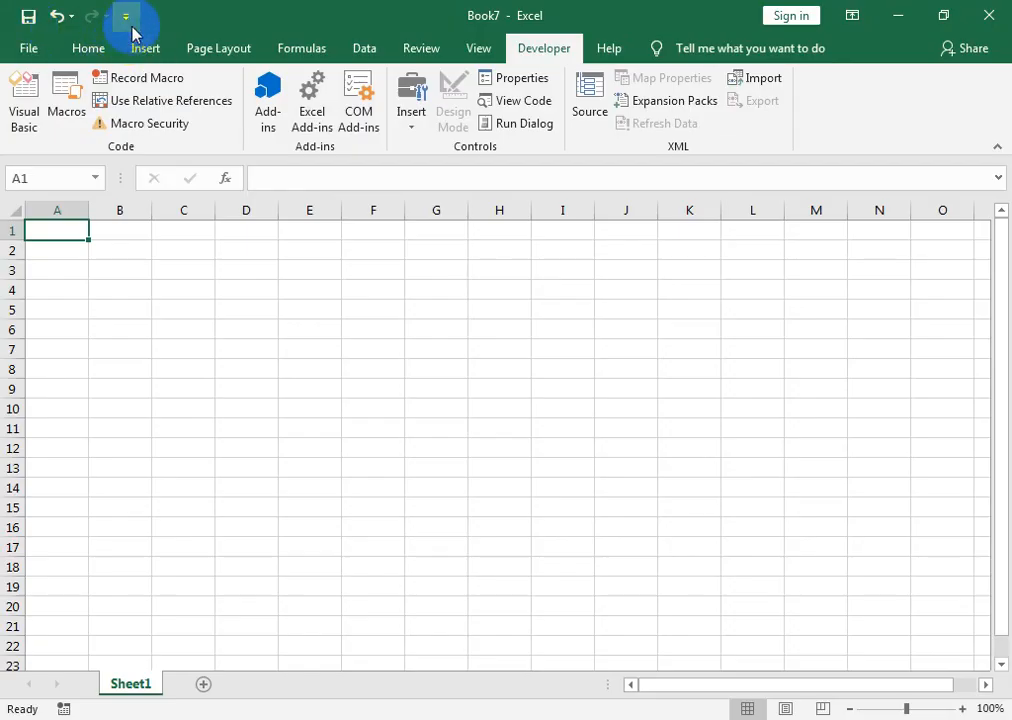
Add the New command to the Quick Access Toolbar and use it to create a blank workbook.
left_click(125, 16)
left_click(163, 69)
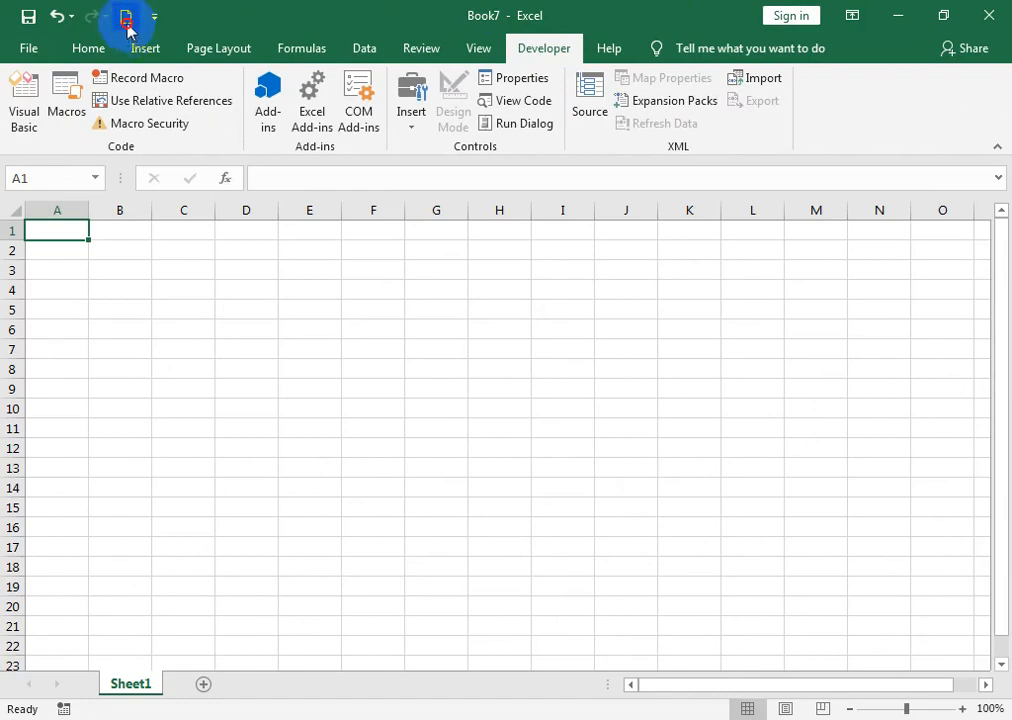
left_click(126, 20)
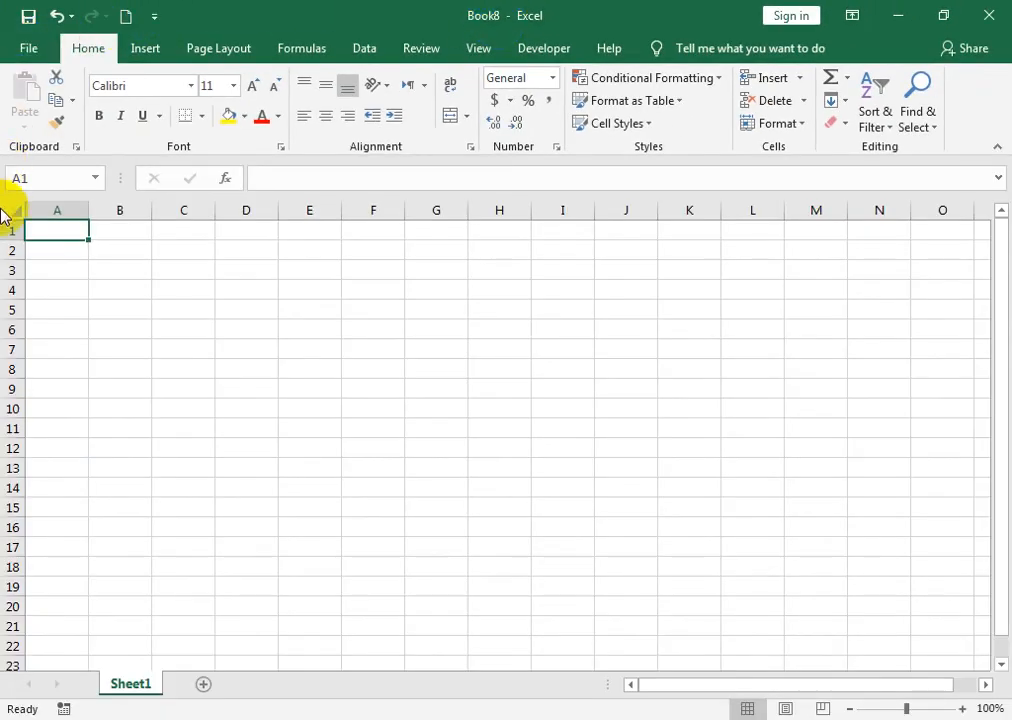
Remove the New command from the Quick Access Toolbar.
left_click(155, 17)
left_click(164, 72)
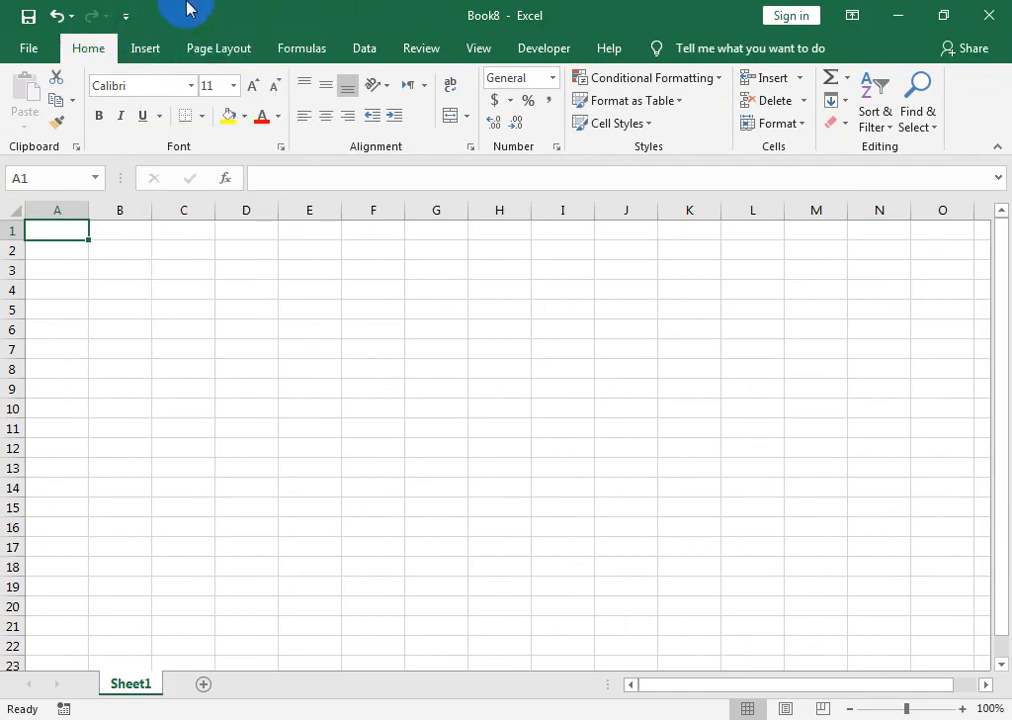